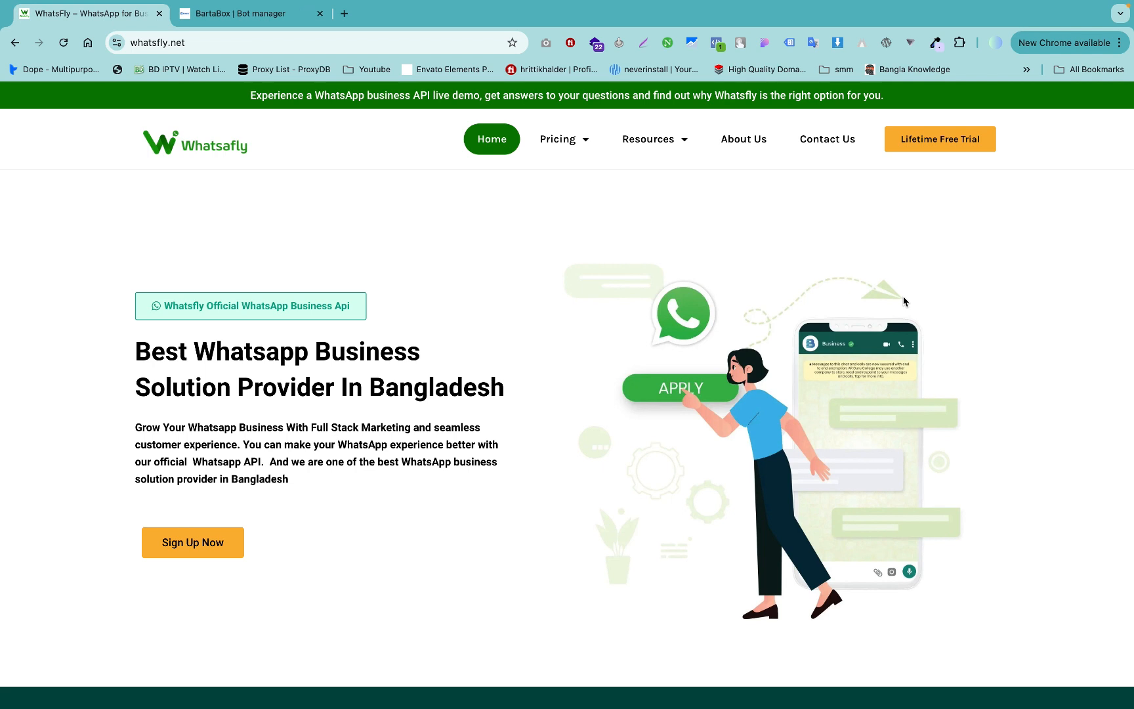
Step: Enter the WhatsApp Bot Manager from the Lifetime Free Trial link and start a new bot reply flow for the Probfly IT bot
{"action": "left_click", "coordinate": [953, 147]}
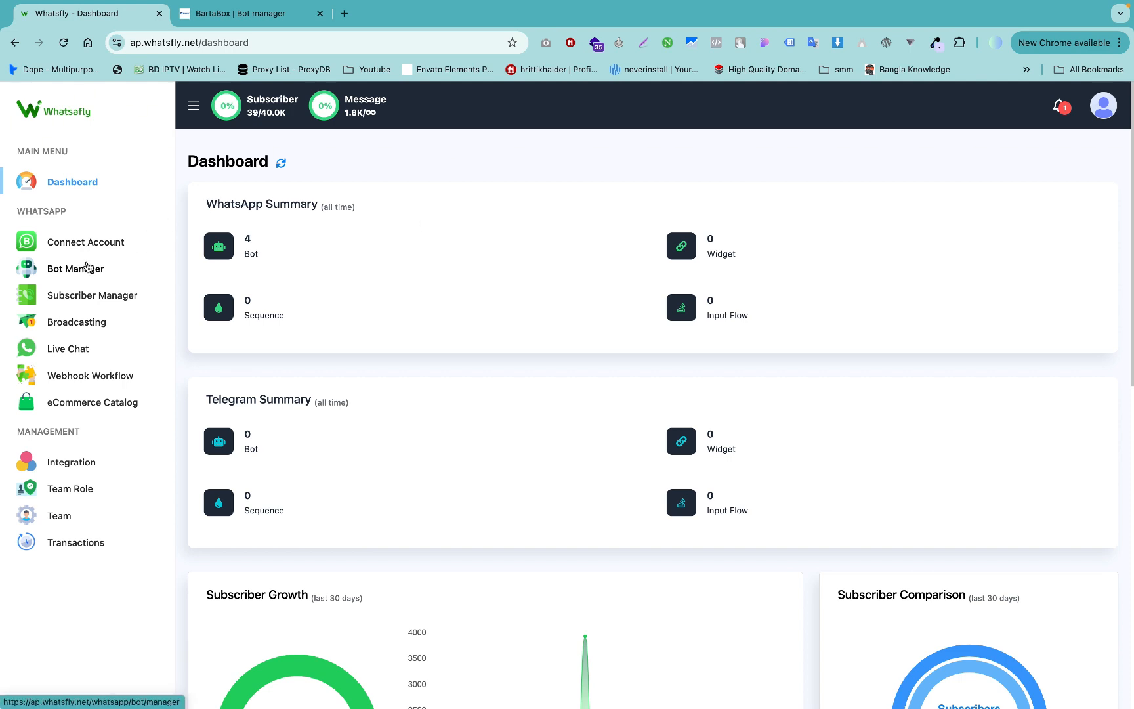
{"action": "left_click", "coordinate": [83, 273]}
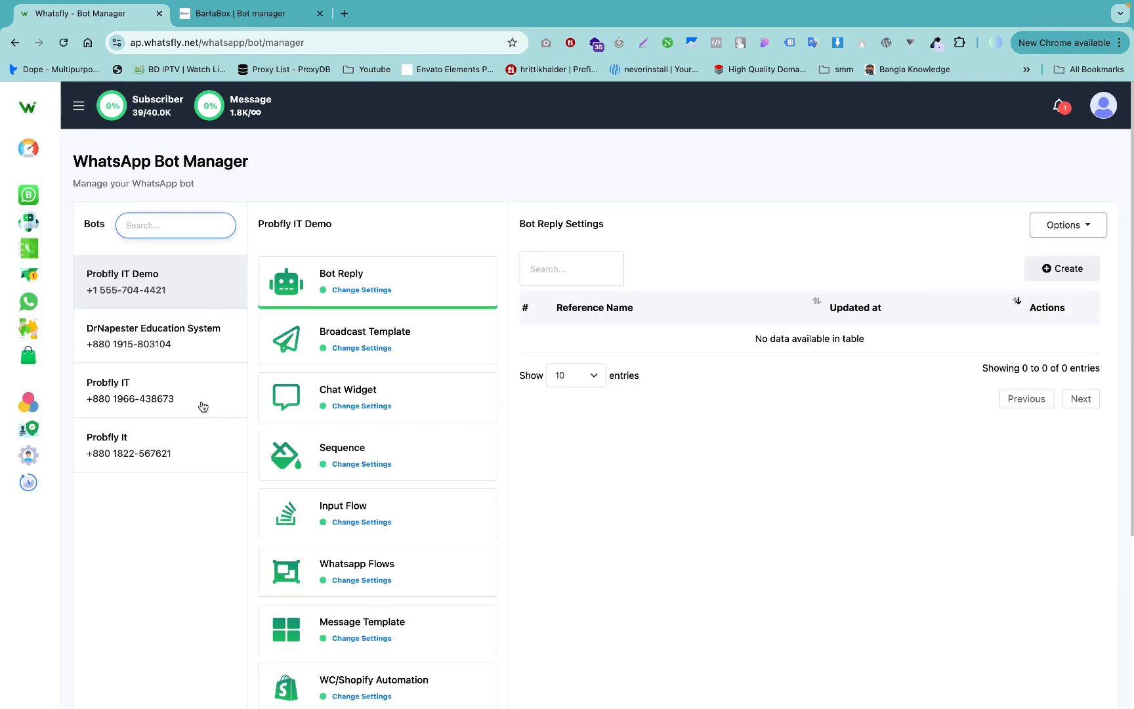
{"action": "left_click", "coordinate": [169, 400]}
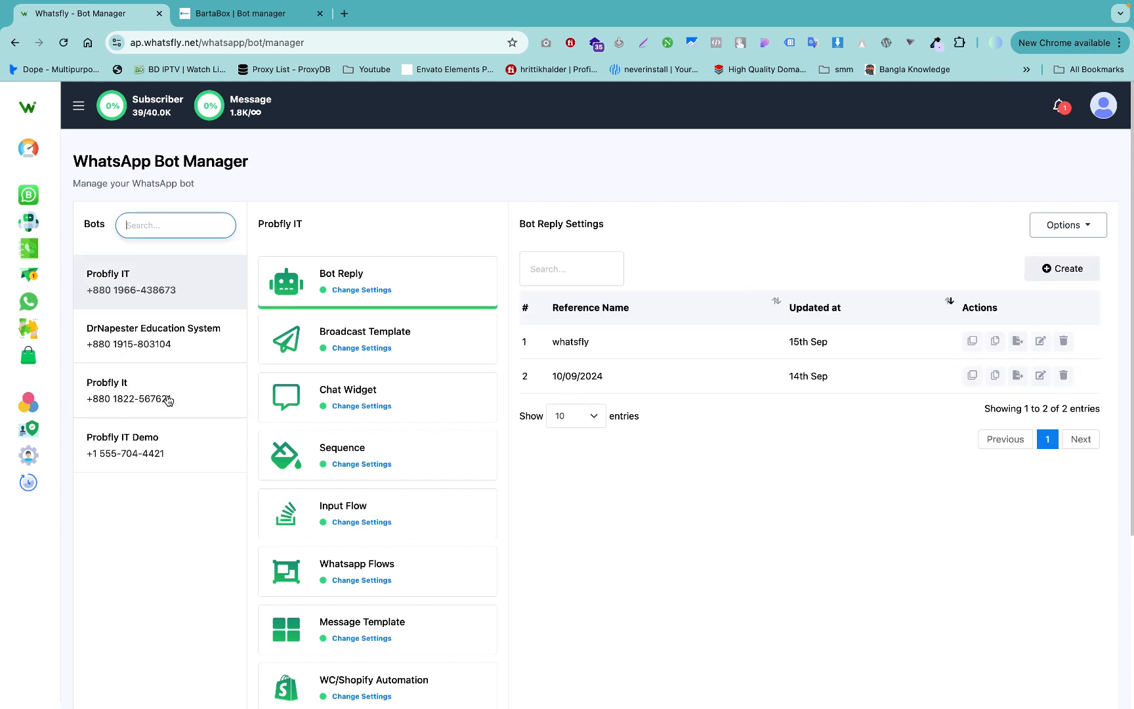
{"action": "left_click", "coordinate": [1055, 271]}
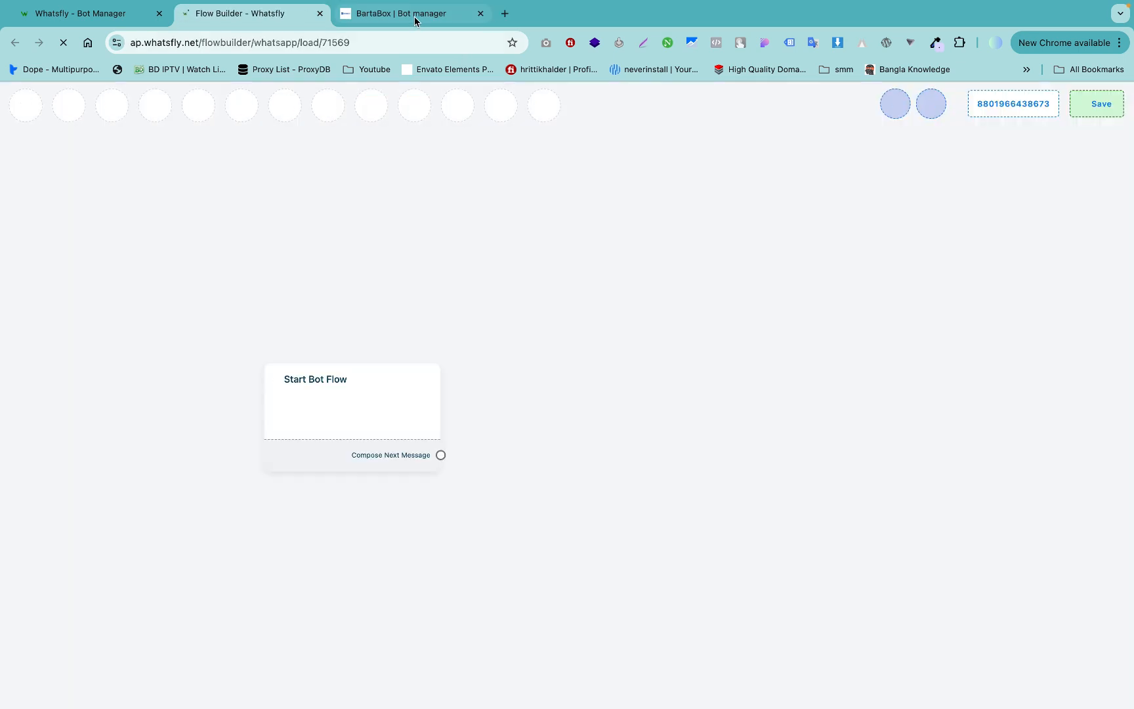
Step: Set the Start Bot Flow trigger keywords to "Hi,Hello,Assalamu Alaikum,assalamu,হ্যালো,হাই,হায়,আসসালামু" and the matching type to String match
{"action": "double_click", "coordinate": [387, 430]}
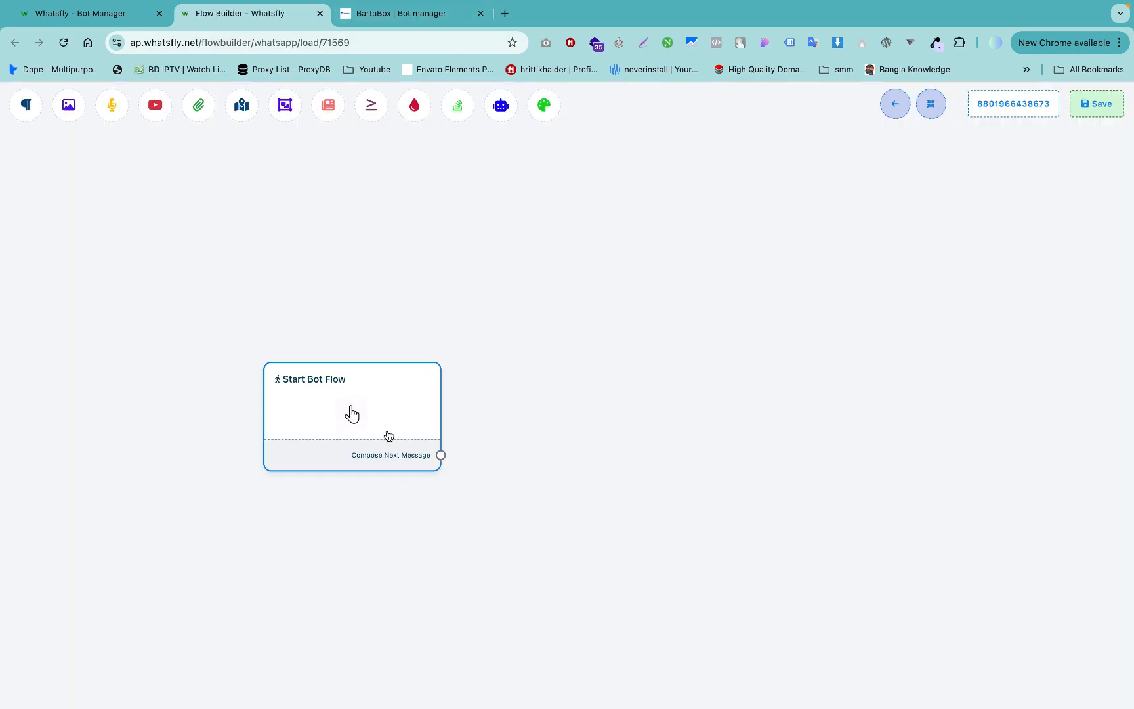
{"action": "left_click", "coordinate": [148, 165]}
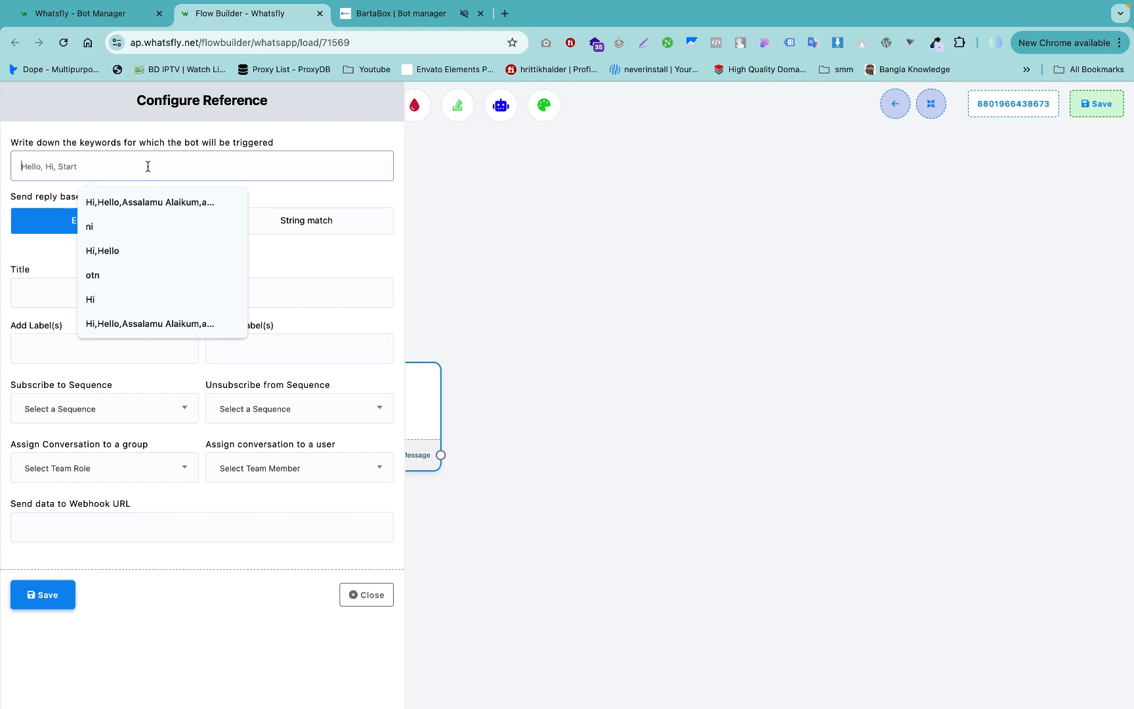
{"action": "left_click", "coordinate": [142, 203]}
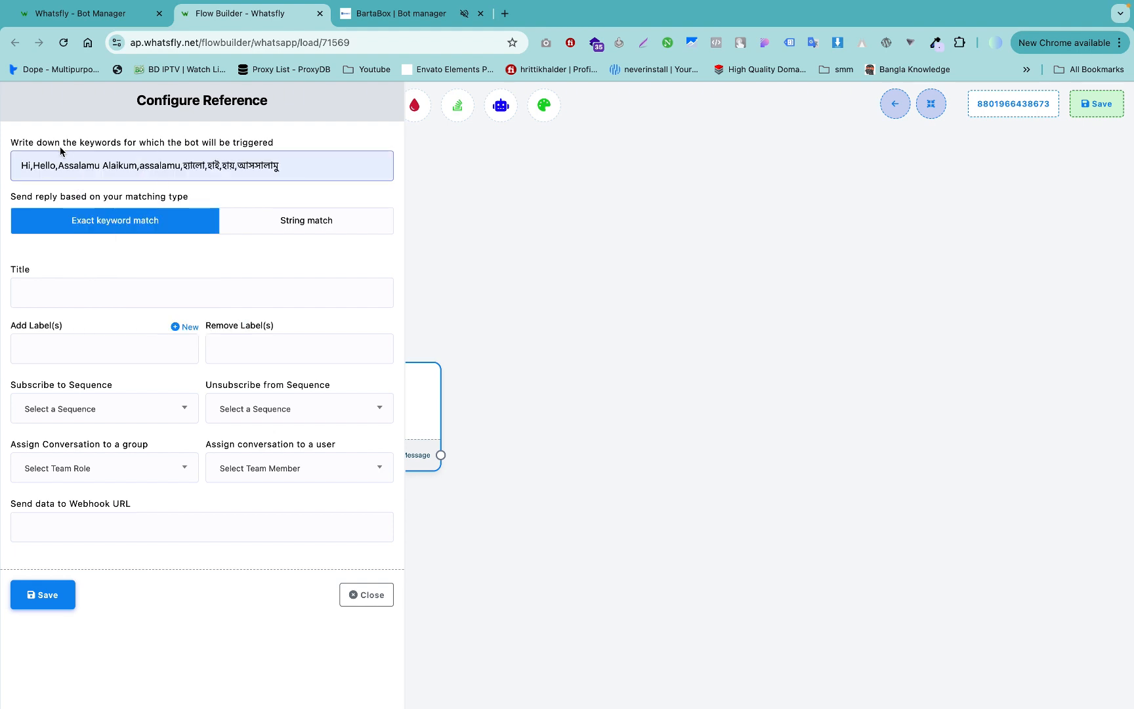
{"action": "left_click_drag", "start_coordinate": [28, 161], "coordinate": [206, 169]}
{"action": "left_click", "coordinate": [279, 164]}
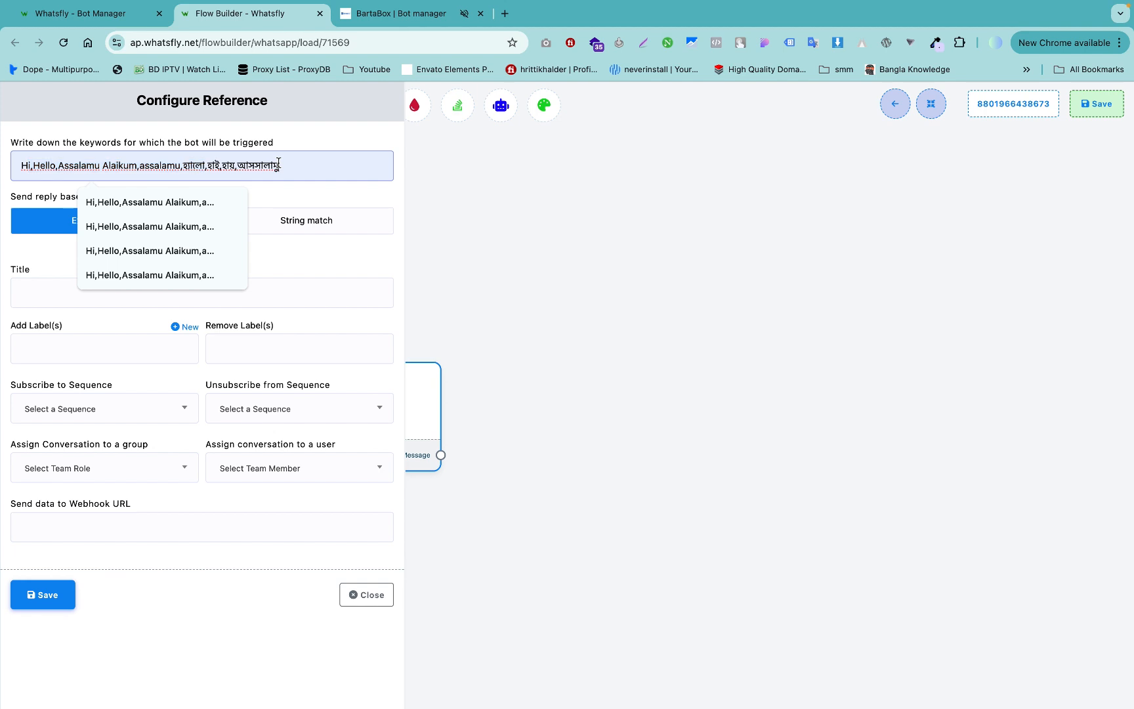
{"action": "left_click", "coordinate": [314, 202]}
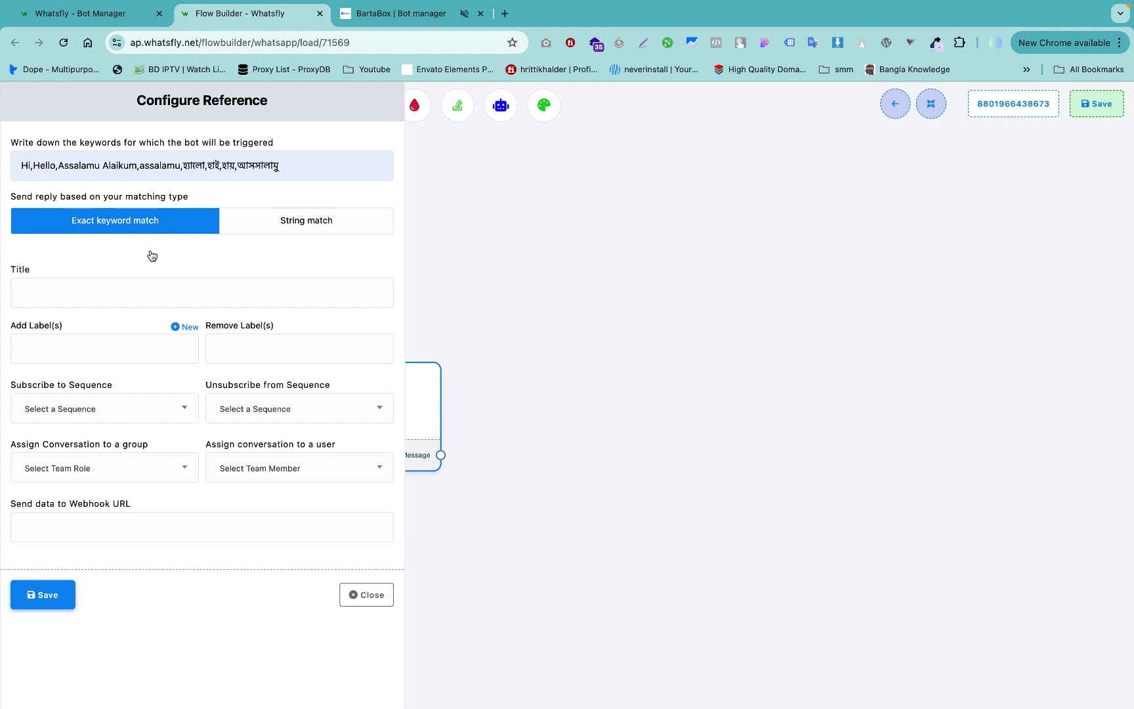
{"action": "left_click", "coordinate": [331, 228]}
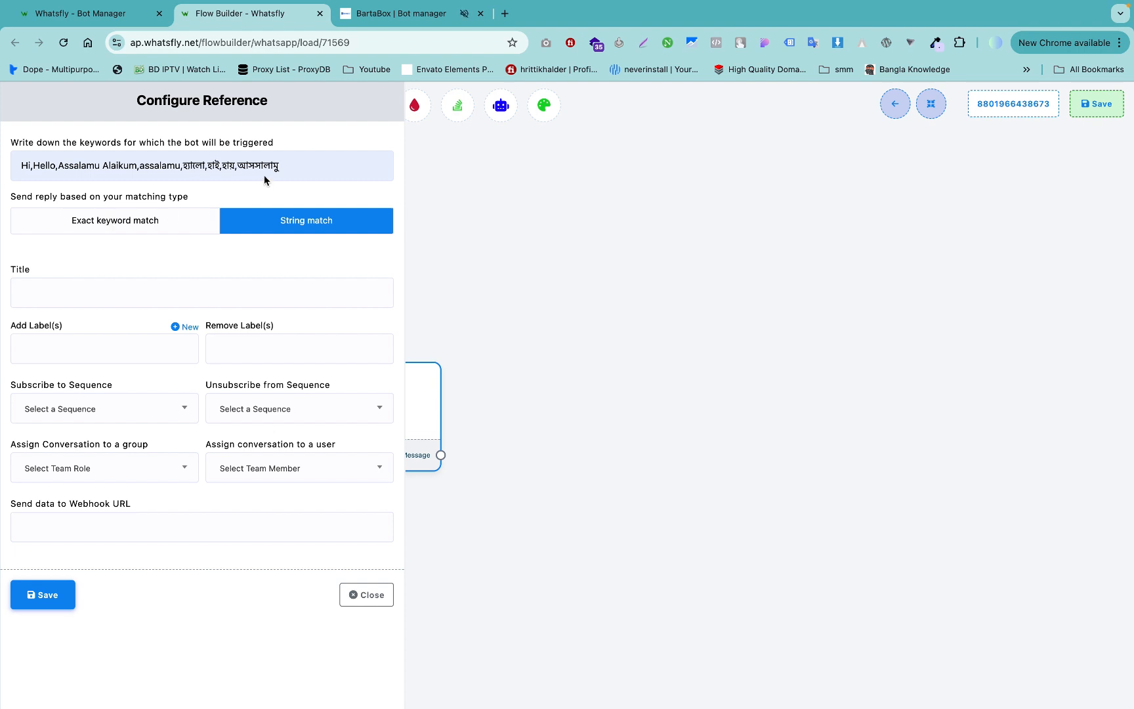
{"action": "left_click", "coordinate": [254, 166]}
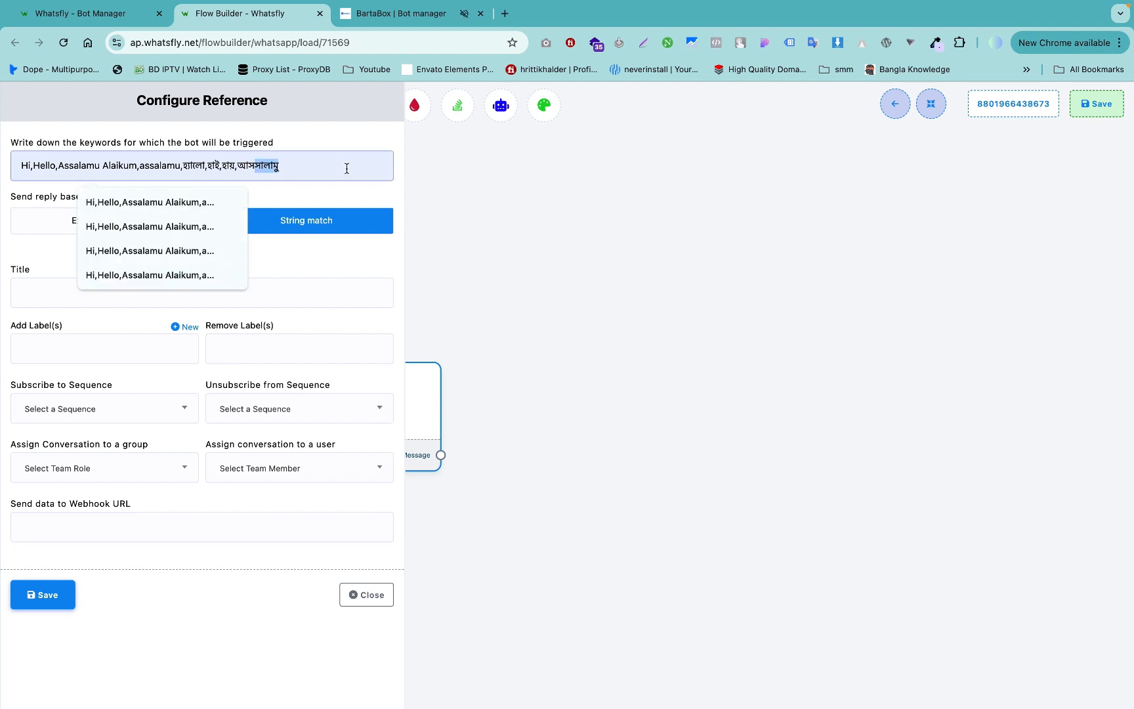
{"action": "left_click", "coordinate": [292, 260]}
Step: Title the bot reply "Hello Bot" and save the Start Bot Flow configuration
{"action": "left_click", "coordinate": [228, 282]}
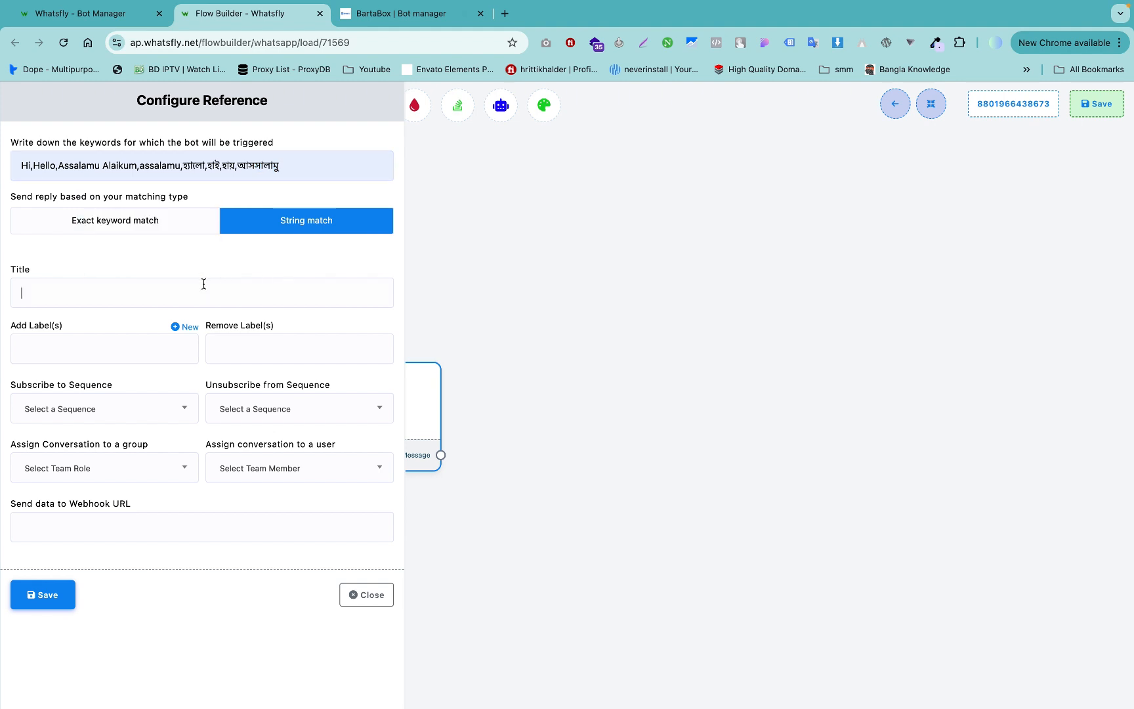
{"action": "left_click", "coordinate": [133, 337]}
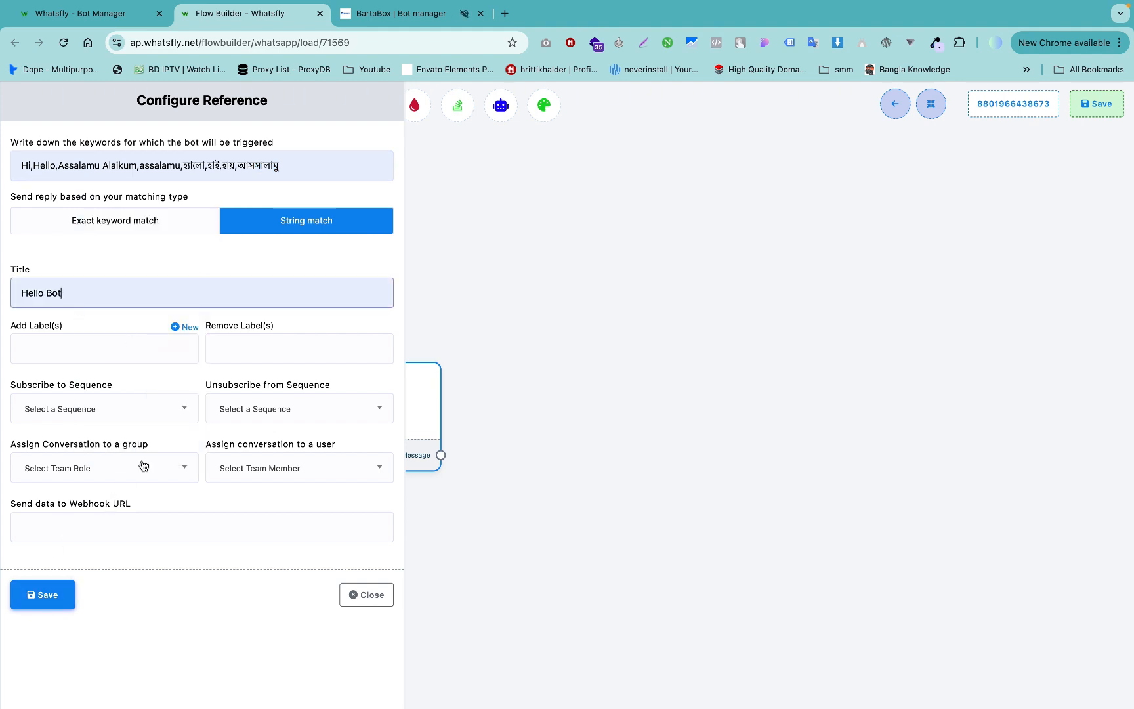
{"action": "left_click", "coordinate": [242, 470]}
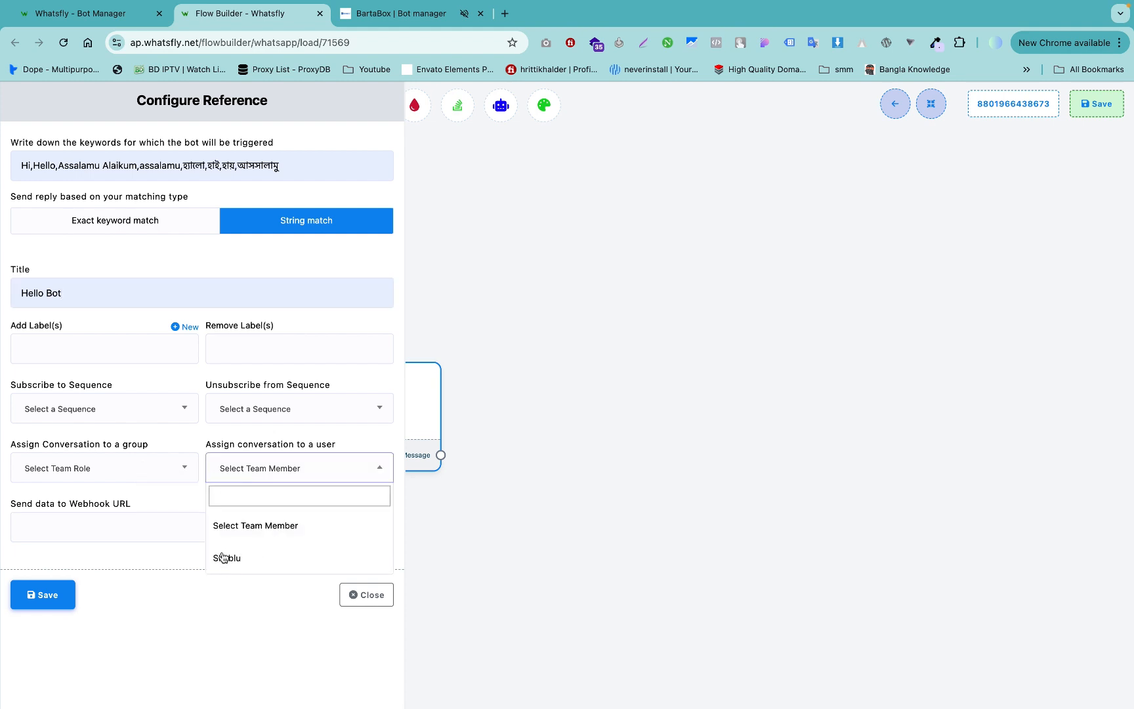
{"action": "left_click", "coordinate": [137, 509]}
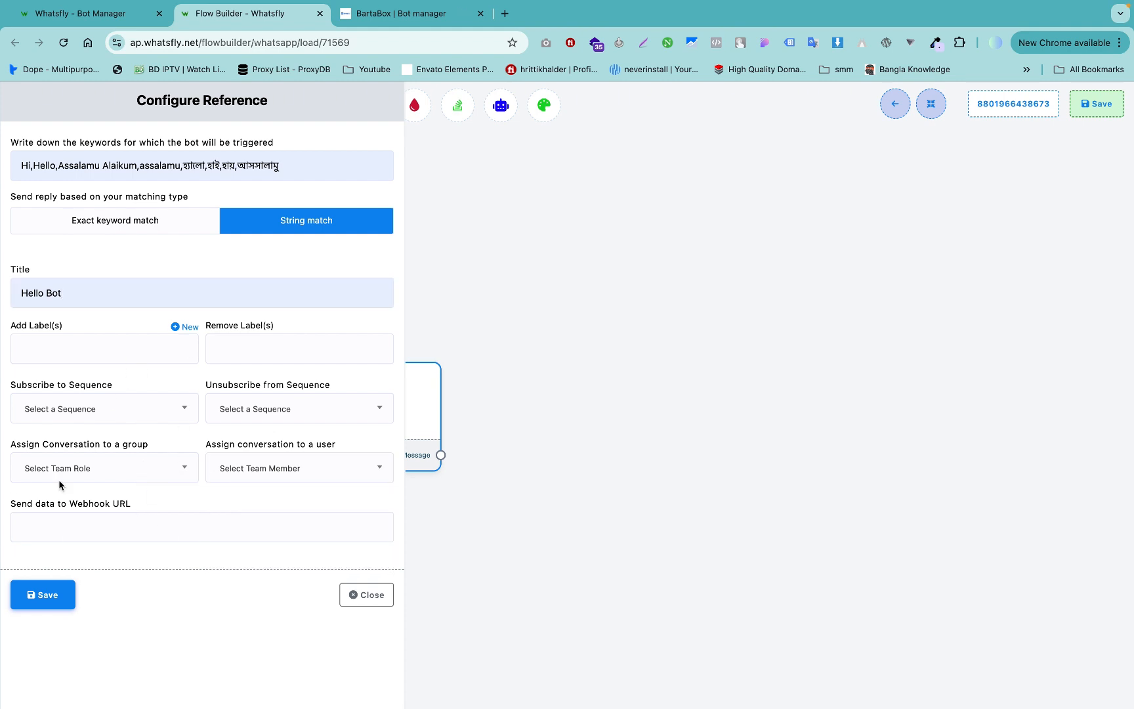
{"action": "left_click", "coordinate": [43, 594]}
{"action": "left_click_drag", "start_coordinate": [626, 405], "coordinate": [431, 400]}
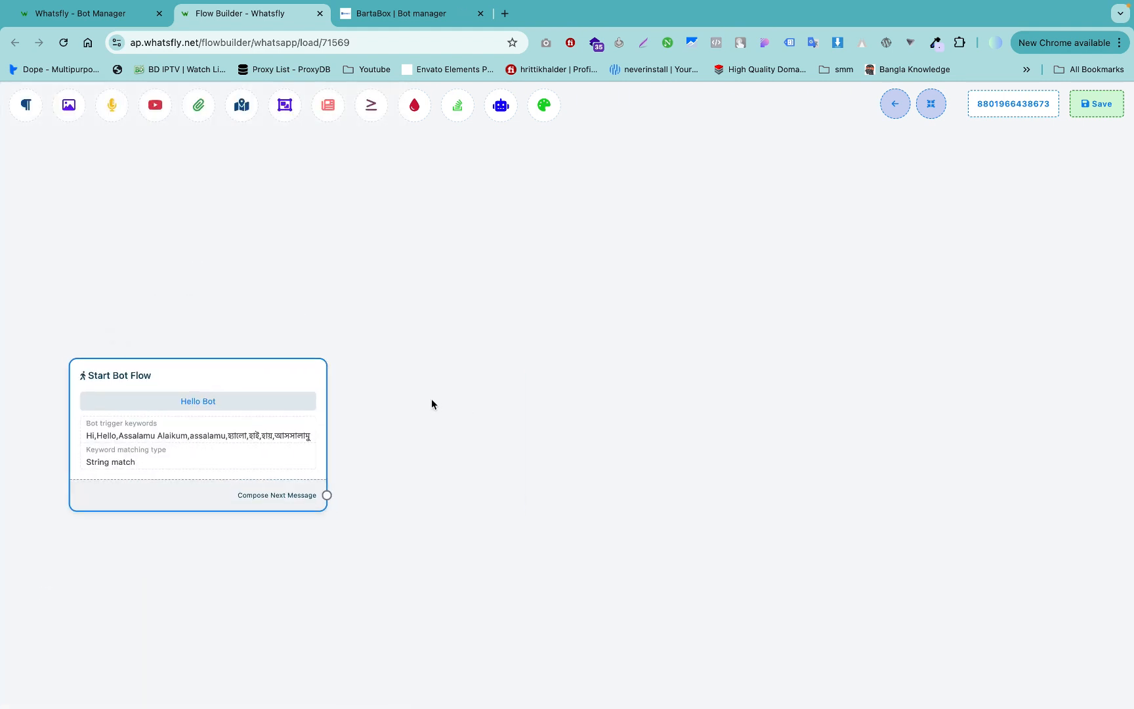
Step: Switch to BartaBox and open the Bot Start flow of the Probfly IT LTD page for editing
{"action": "left_click", "coordinate": [423, 18]}
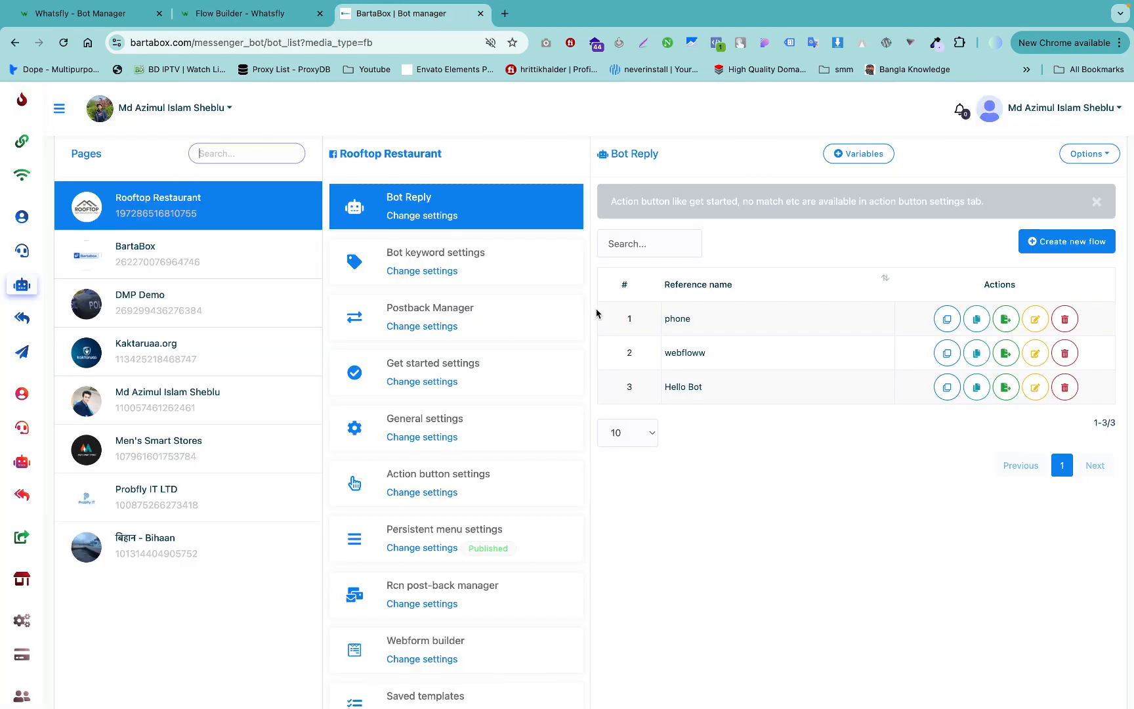
{"action": "left_click", "coordinate": [157, 506]}
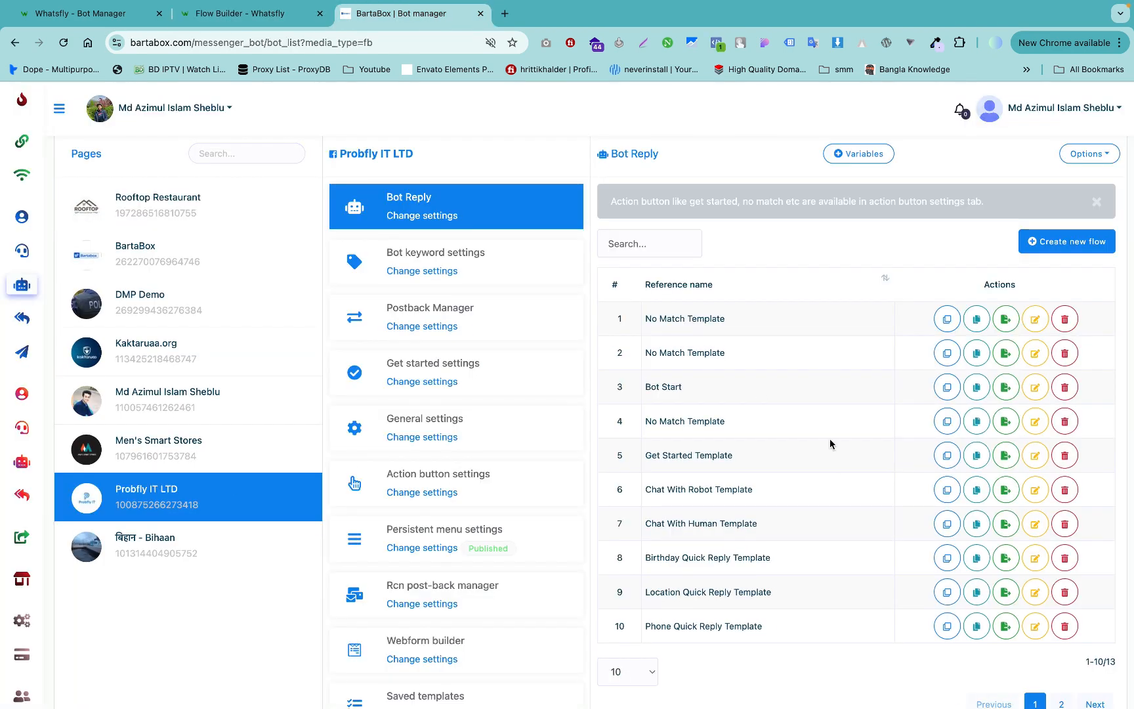
{"action": "scroll", "coordinate": [831, 443], "scroll_direction": "down", "scroll_amount": 3}
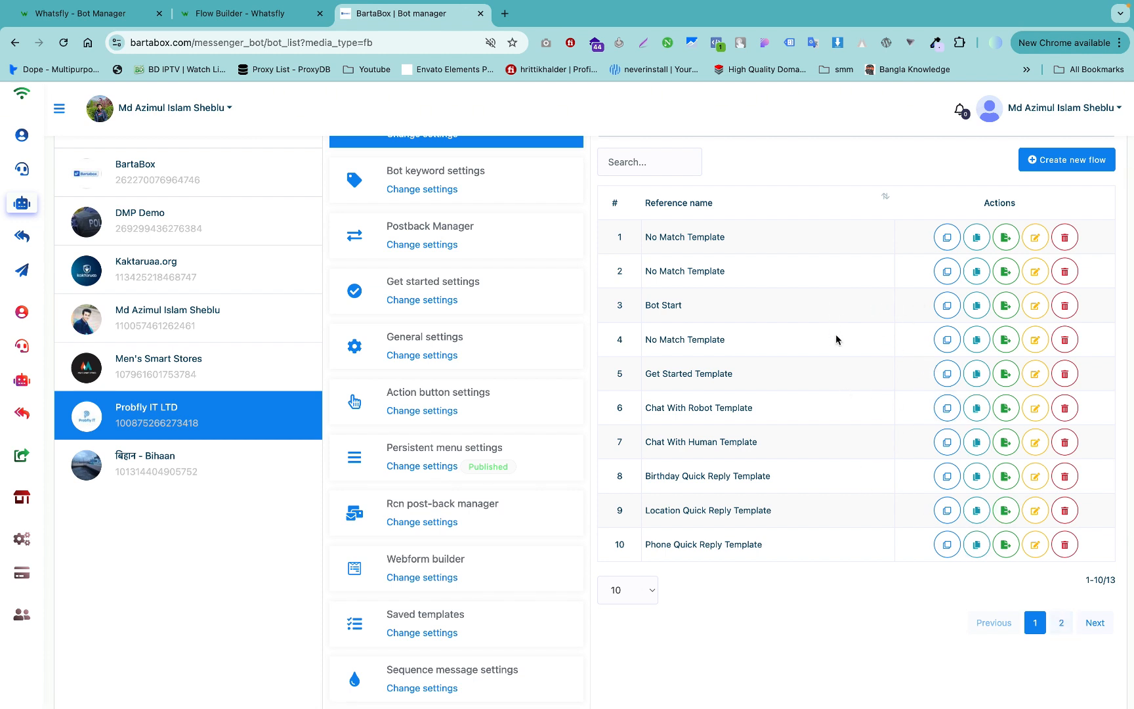
{"action": "left_click", "coordinate": [1036, 306]}
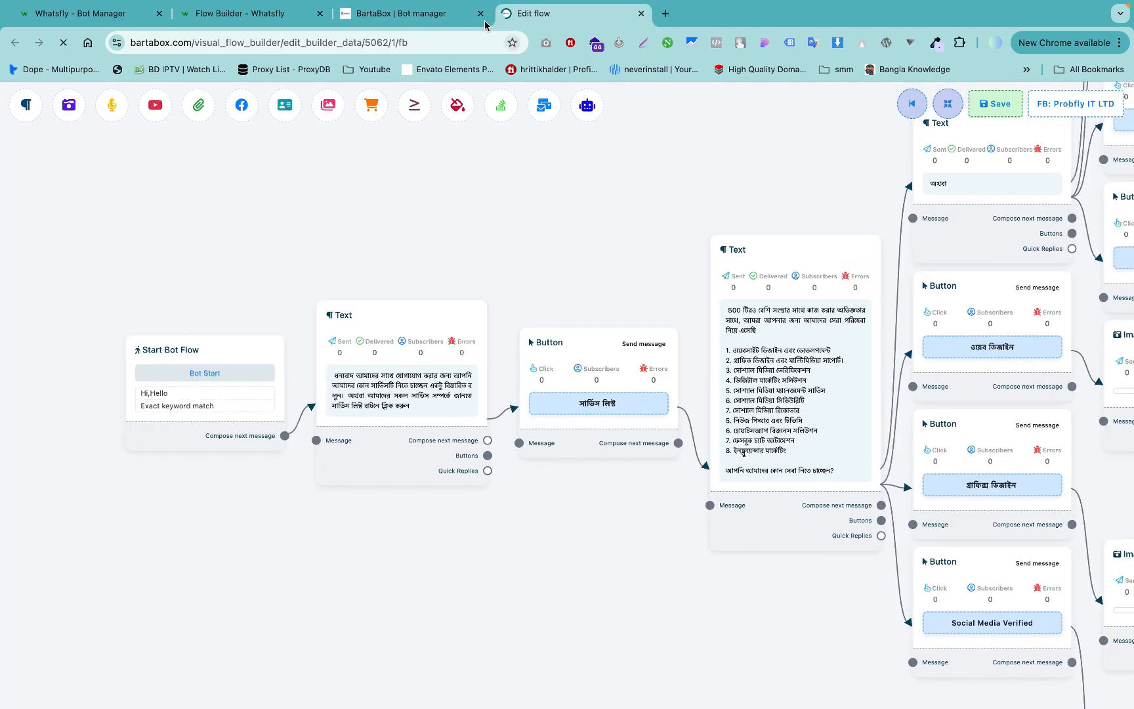
{"action": "left_click_drag", "start_coordinate": [428, 15], "coordinate": [331, 18]}
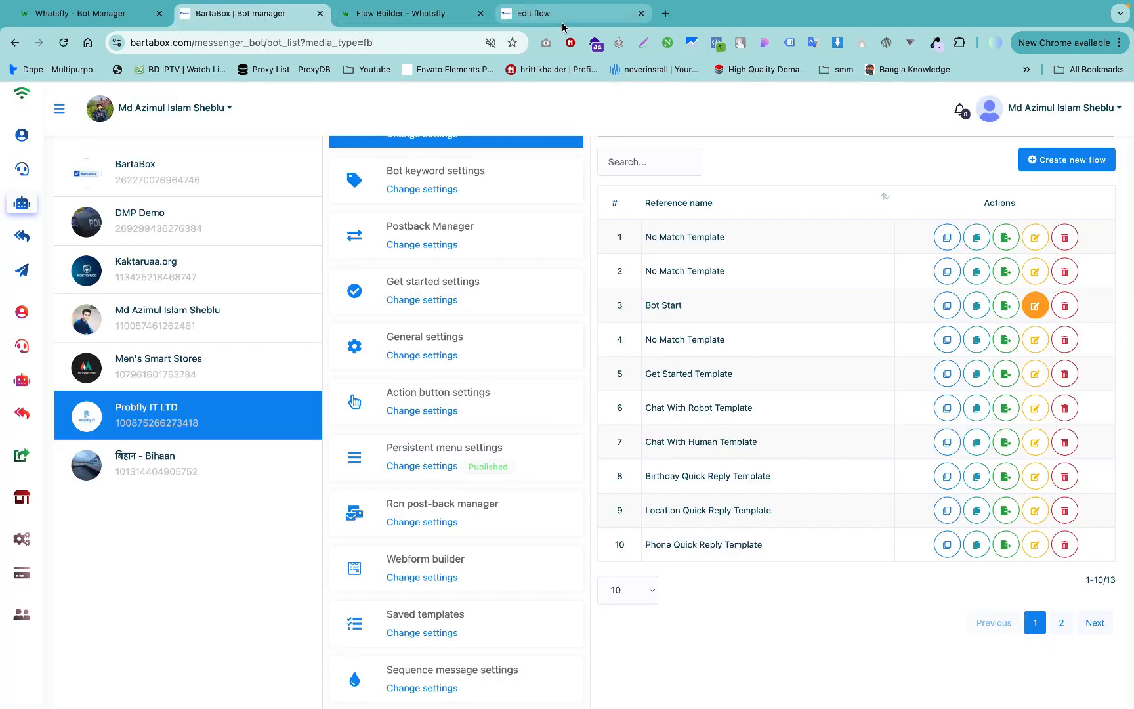
{"action": "left_click", "coordinate": [562, 24]}
Step: Copy the whole reply message from the Text node that follows Start Bot Flow
{"action": "double_click", "coordinate": [407, 366]}
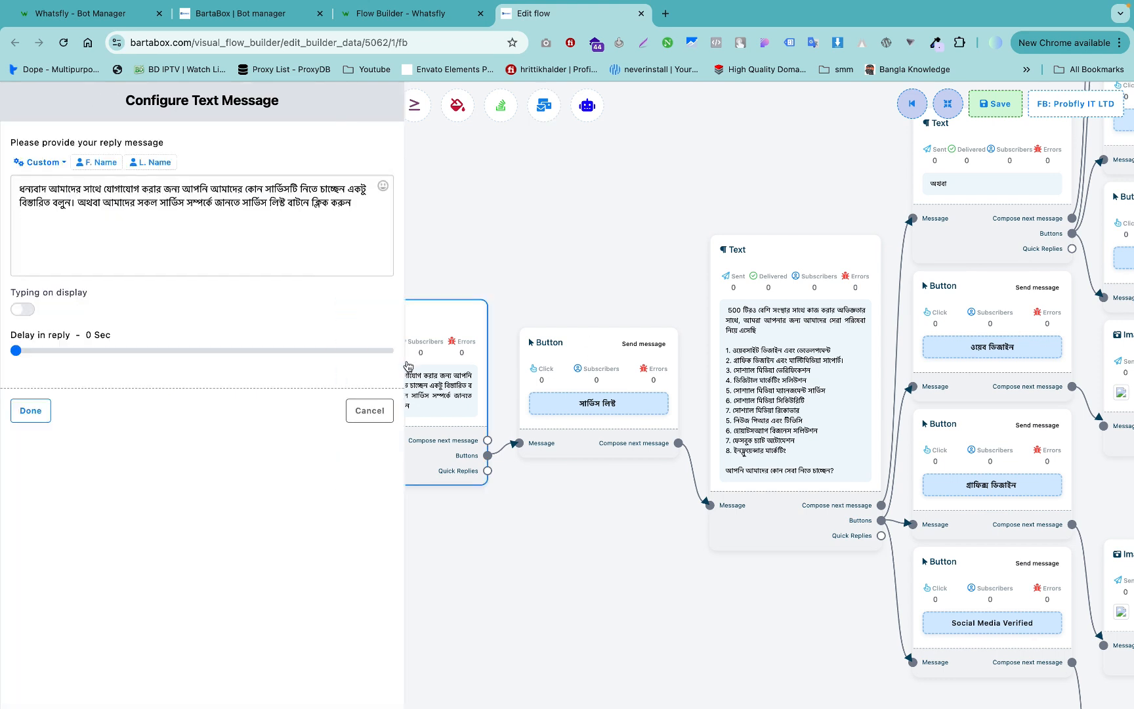
{"action": "left_click", "coordinate": [222, 198]}
{"action": "key", "text": "ctrl+a"}
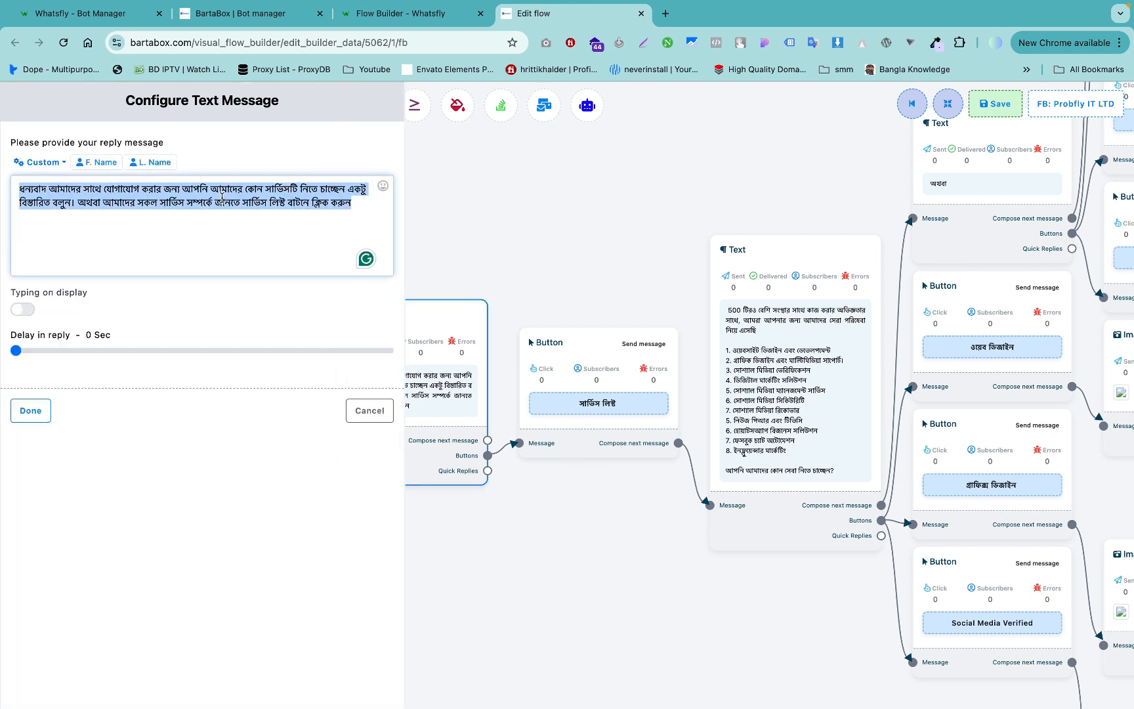
Step: Switch back to the Whatsfly Flow Builder and attach an Interactive node to the Compose Next Message output of Start Bot Flow
{"action": "left_click", "coordinate": [427, 15]}
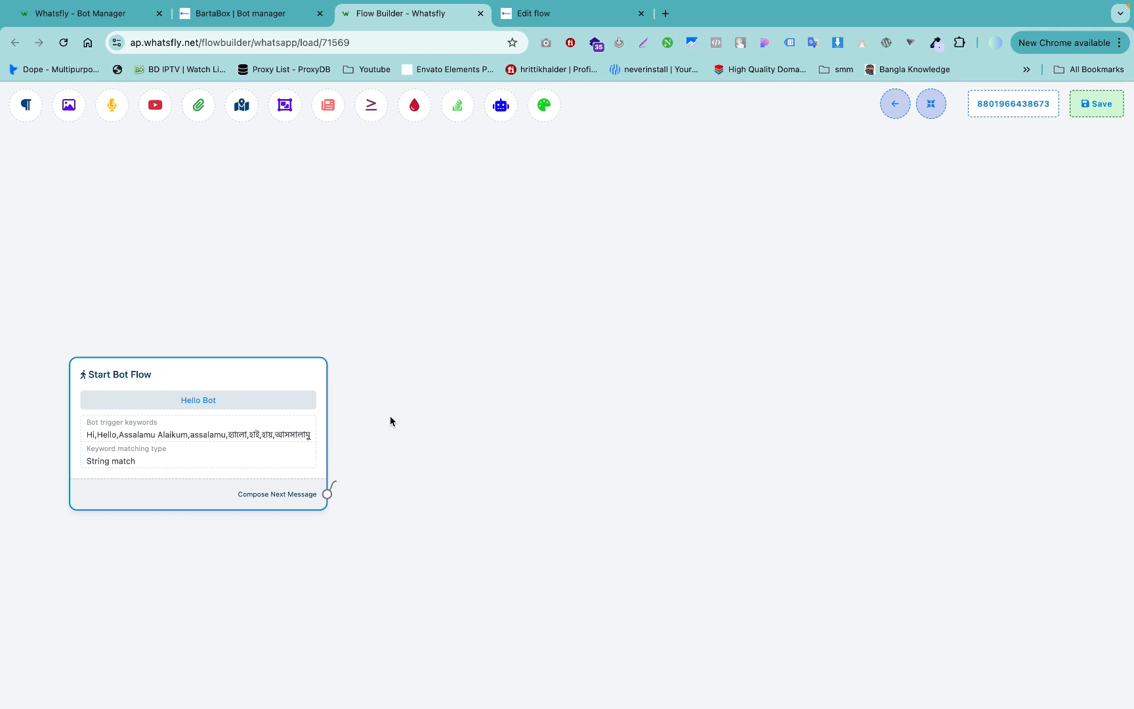
{"action": "left_click_drag", "start_coordinate": [327, 493], "coordinate": [442, 378]}
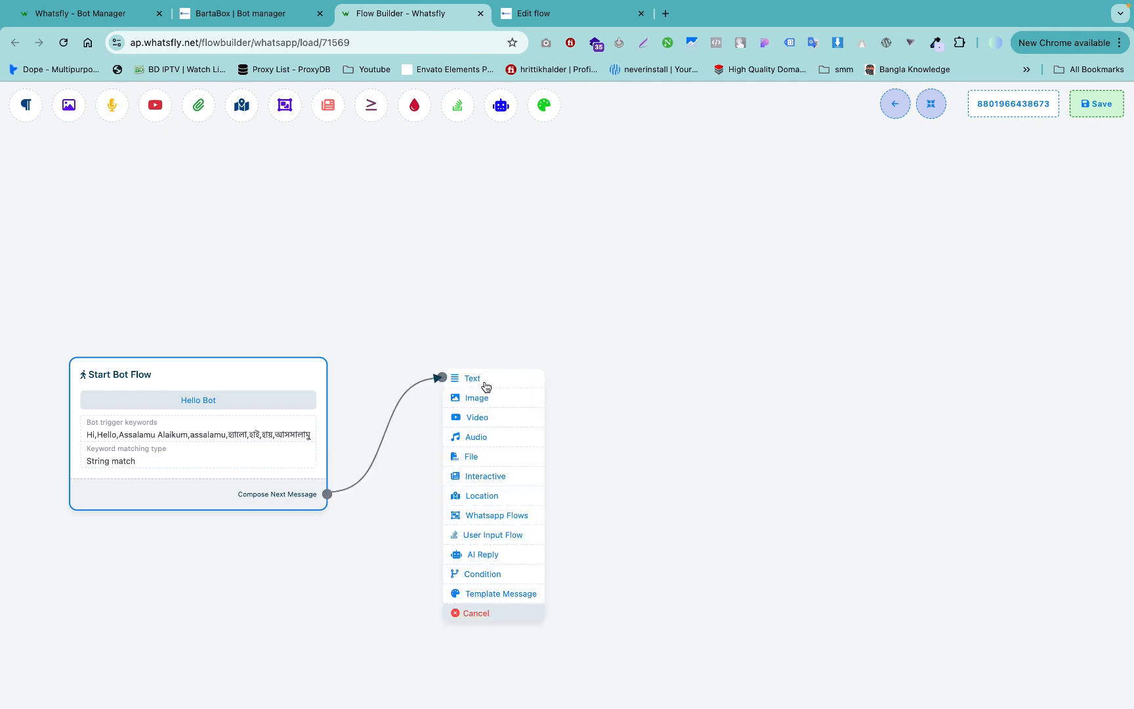
{"action": "left_click", "coordinate": [500, 480]}
Step: Paste the copied Bengali reply message as the Interactive node's message body, keeping a text header type, and save it
{"action": "double_click", "coordinate": [588, 568]}
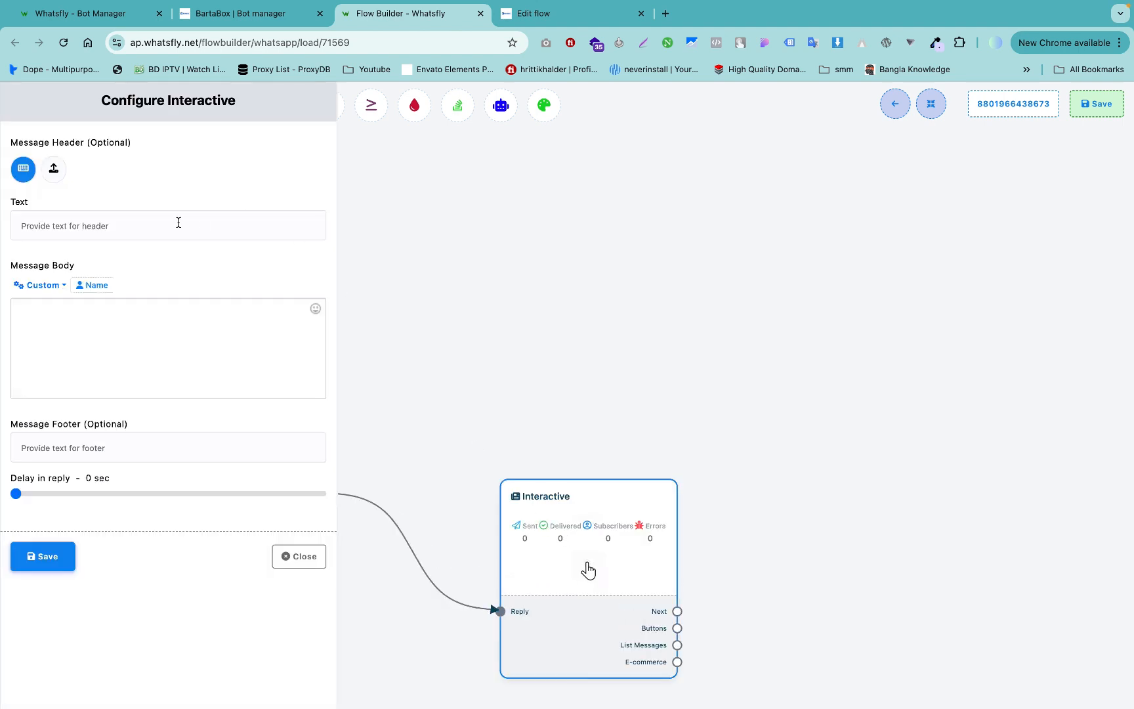
{"action": "left_click", "coordinate": [55, 170]}
{"action": "left_click", "coordinate": [23, 170]}
{"action": "left_click", "coordinate": [99, 358]}
{"action": "type", "text": "ধন্যবাদ আমাদের সাথে যোগাযোগ করার জন্য আপনি আমাদের কোন সার্ভিসটি নিতে চাচ্ছেন একটু বিস্তারিত বলুন। অথবা আমাদের সকল সার্ভিস সম্পর্কে জানতে সার্ভিস লিস্ট বাটনে ক্লিক করুন"}
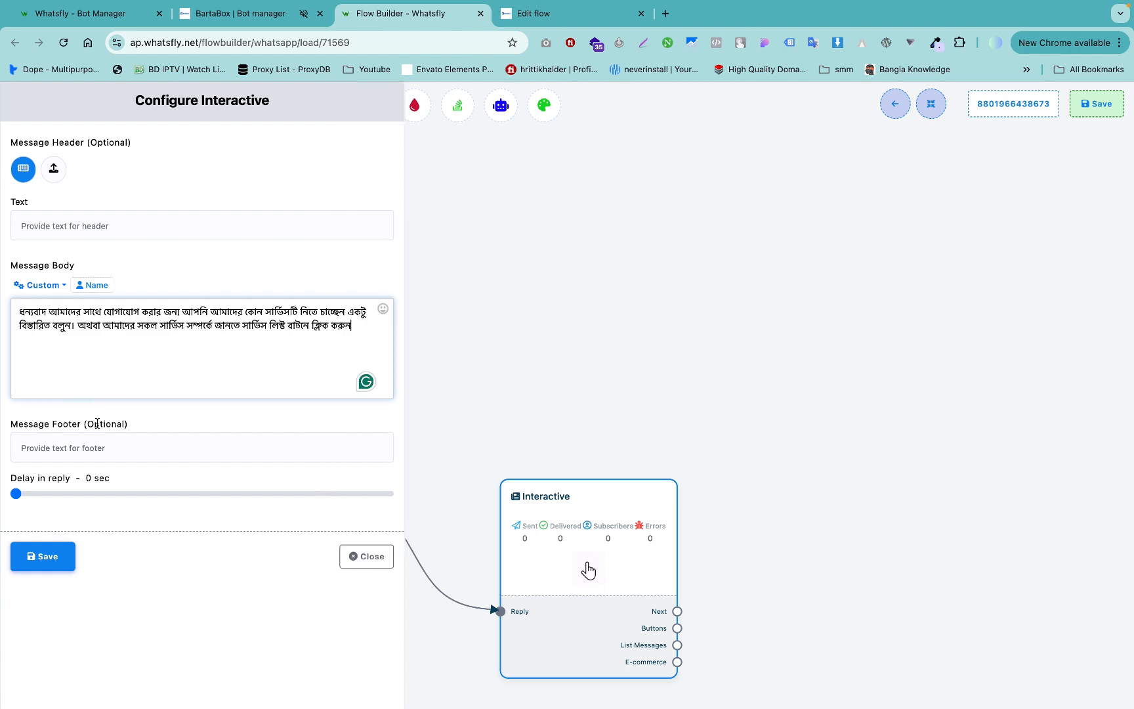
{"action": "left_click", "coordinate": [51, 557]}
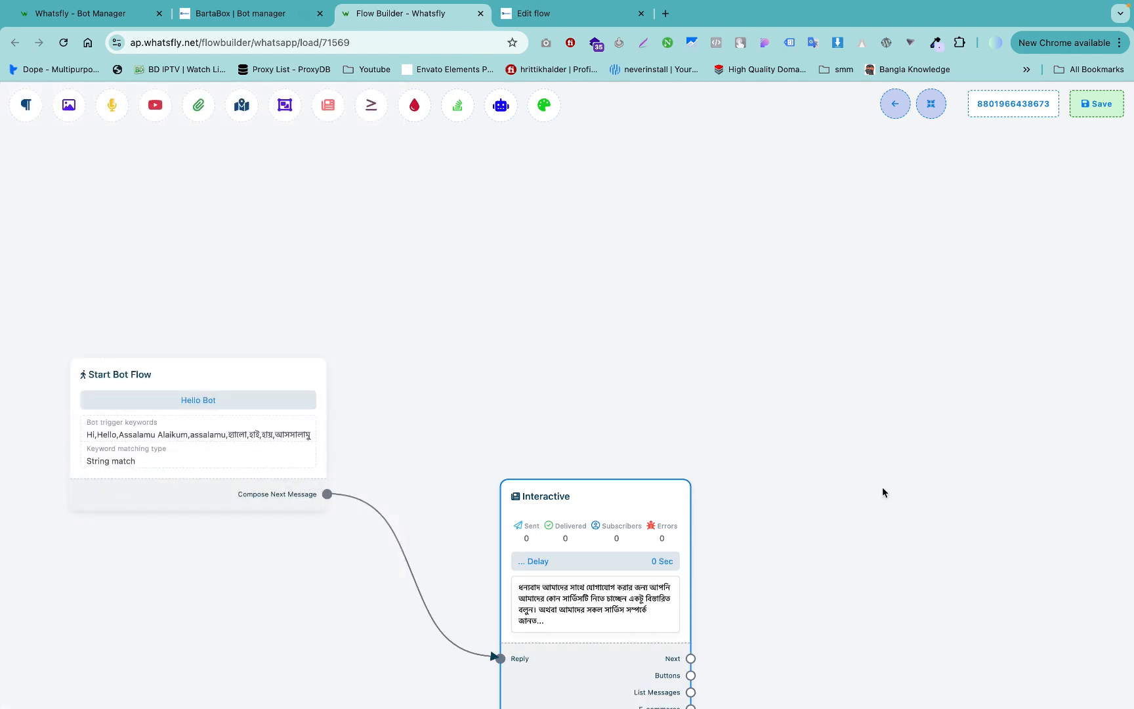
Step: Add a Button node from the Buttons output of the Interactive node
{"action": "left_click_drag", "start_coordinate": [884, 494], "coordinate": [704, 258]}
{"action": "left_click_drag", "start_coordinate": [511, 446], "coordinate": [715, 320]}
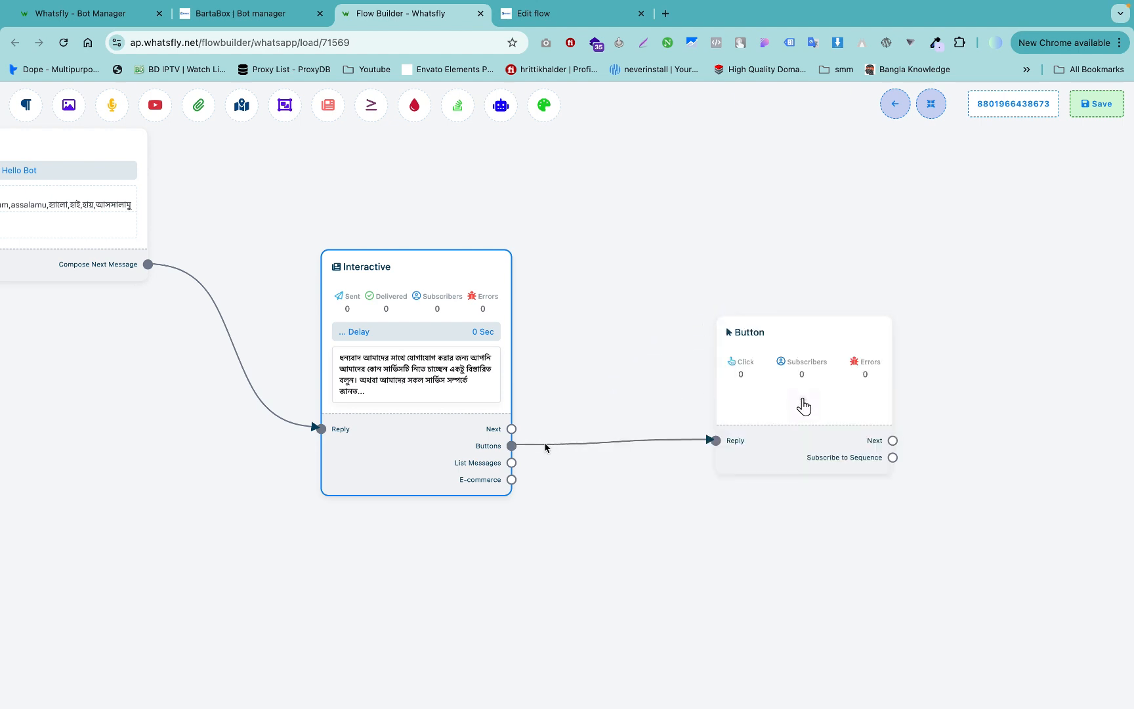
{"action": "left_click_drag", "start_coordinate": [512, 463], "coordinate": [664, 326]}
{"action": "scroll", "coordinate": [896, 251], "scroll_direction": "right", "scroll_amount": 5}
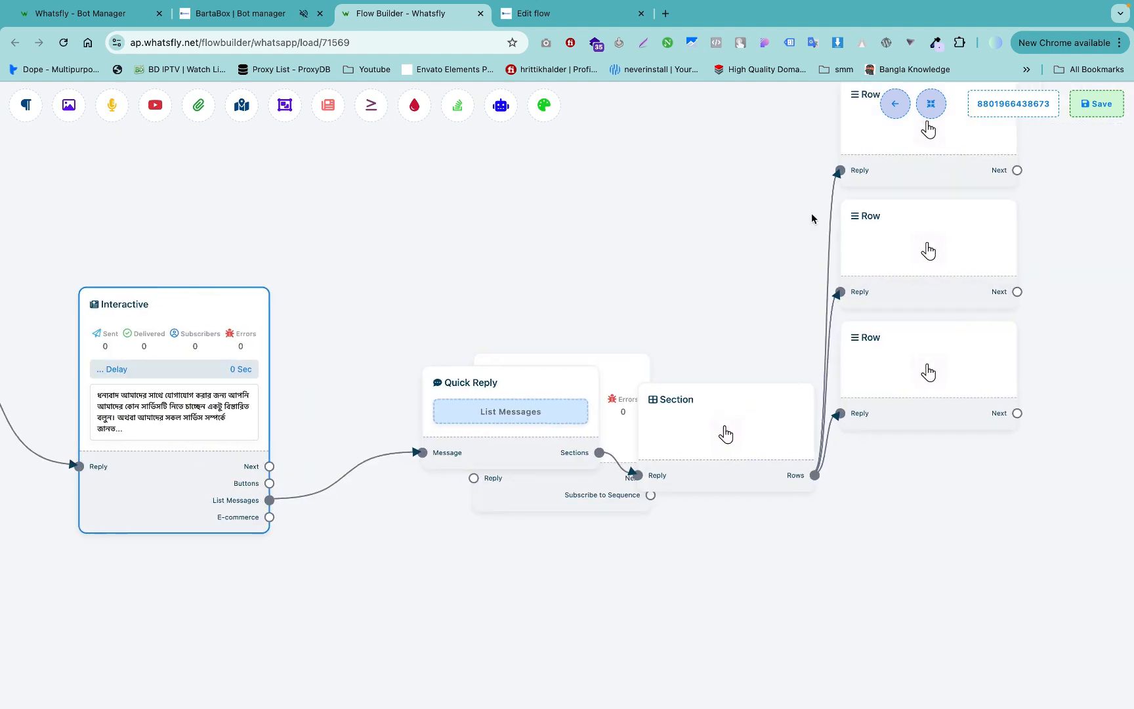
{"action": "scroll", "coordinate": [741, 297], "scroll_direction": "up", "scroll_amount": 2}
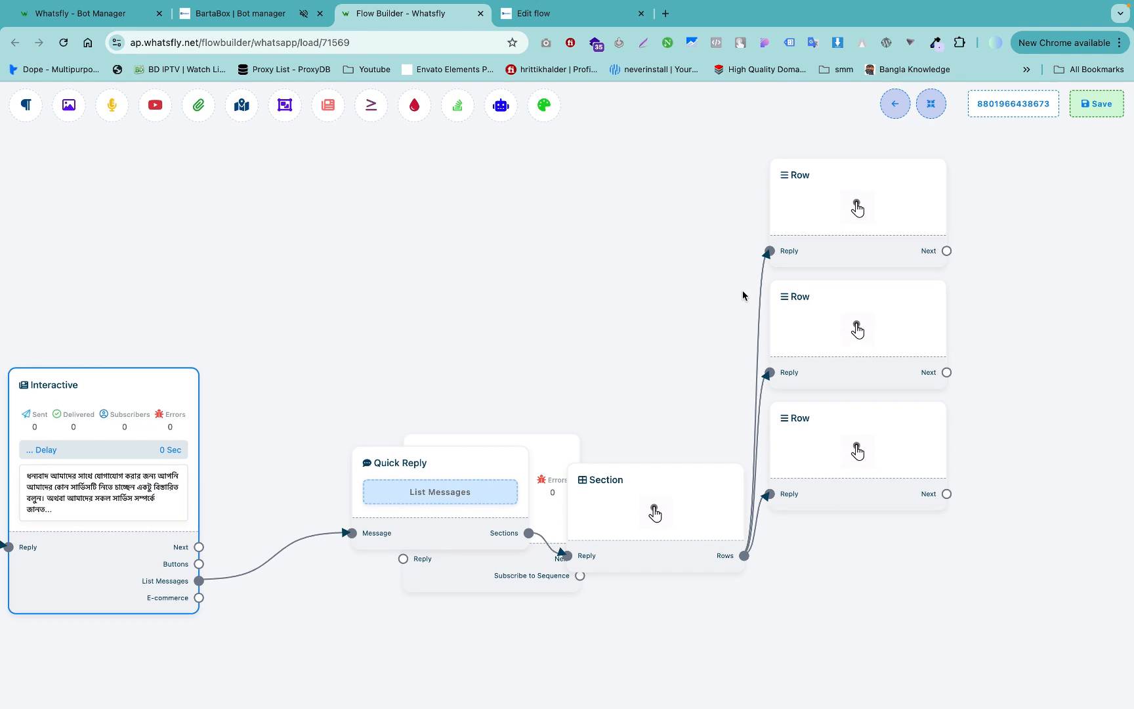
{"action": "right_click", "coordinate": [476, 494]}
{"action": "left_click", "coordinate": [493, 499]}
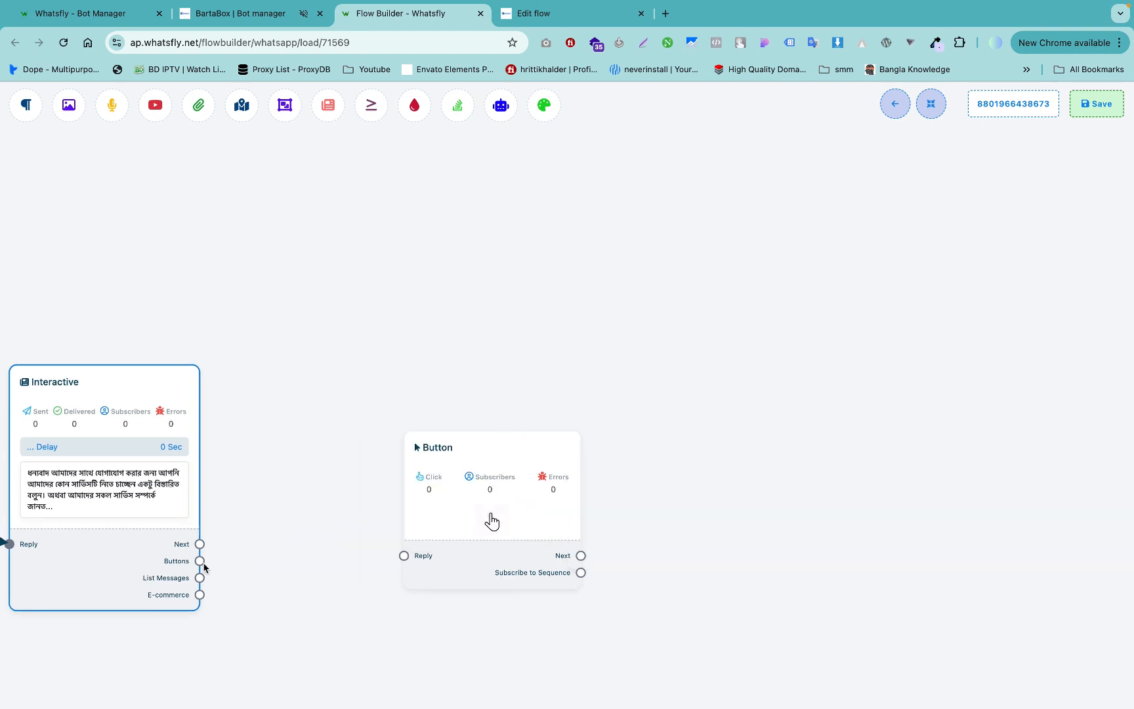
Step: Reconnect the Interactive node's Buttons output to the Button node's Reply input and open the Button node's configuration
{"action": "left_click_drag", "start_coordinate": [200, 561], "coordinate": [404, 556]}
{"action": "left_click", "coordinate": [491, 519]}
Step: Switch to the BartaBox flow and copy the button name "সার্ভিস লিস্ট" from the Button node after the first Text node
{"action": "left_click", "coordinate": [556, 18]}
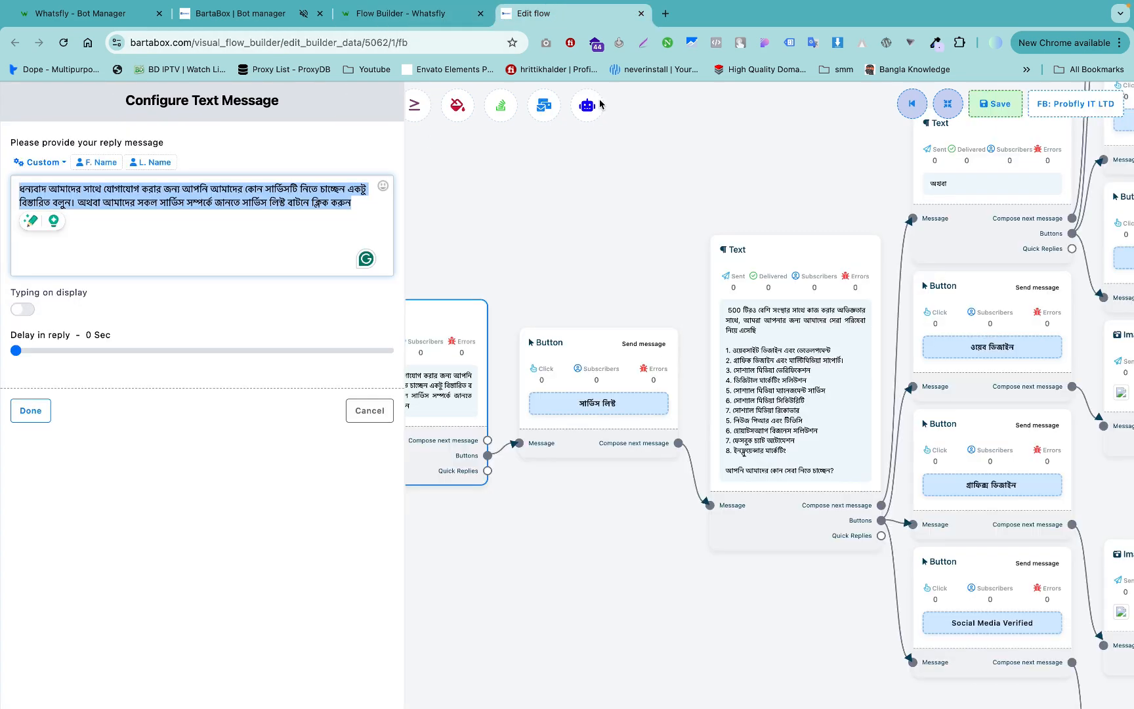
{"action": "left_click", "coordinate": [614, 355]}
{"action": "triple_click", "coordinate": [178, 181]}
{"action": "key", "text": "super+c"}
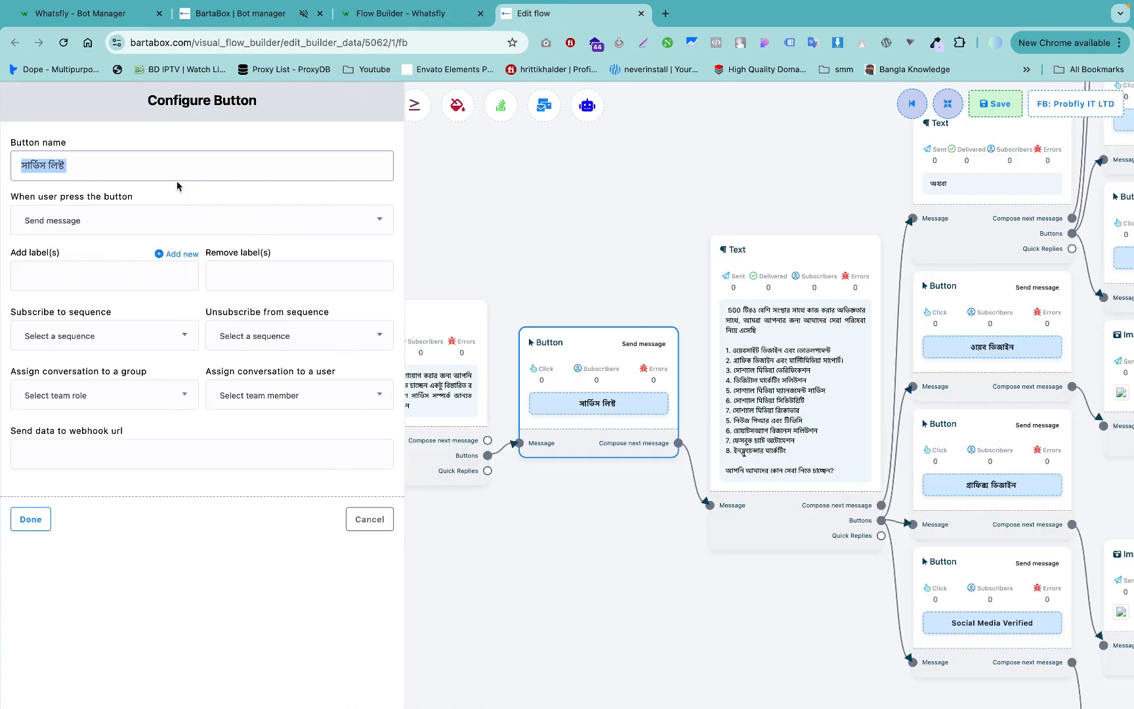
{"action": "left_click", "coordinate": [282, 18]}
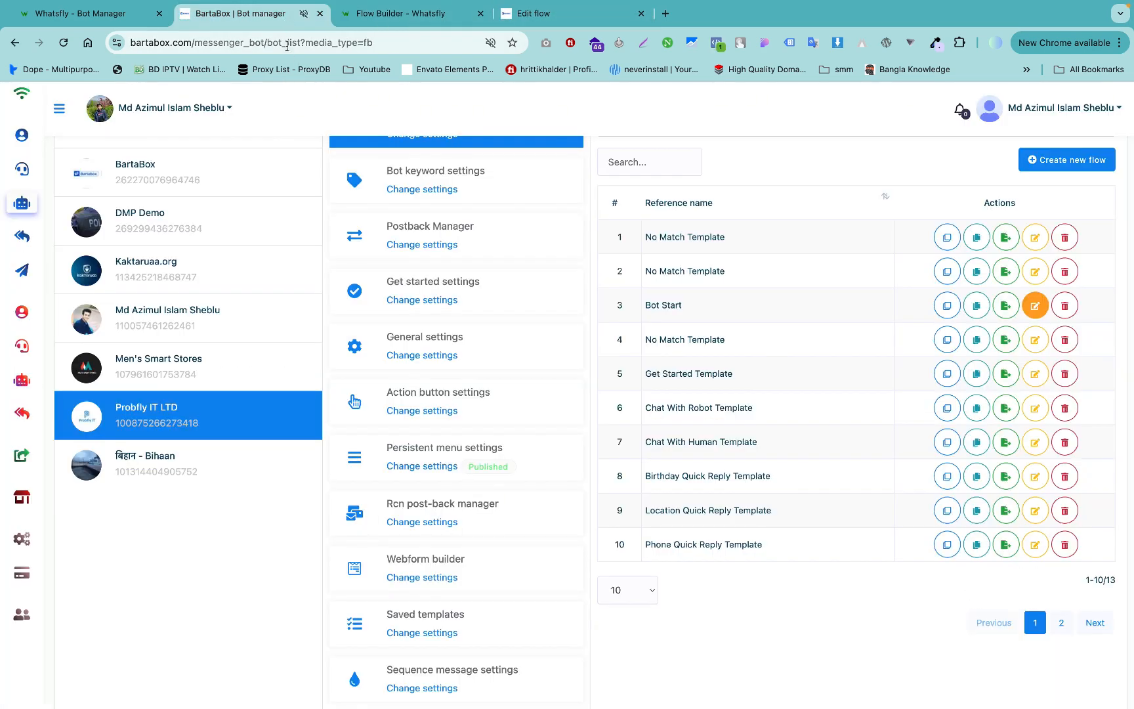
Step: Paste "সার্ভিস লিস্ট" as the Whatsfly Button node's name, set its press action to Send Message, and save it
{"action": "left_click", "coordinate": [397, 18]}
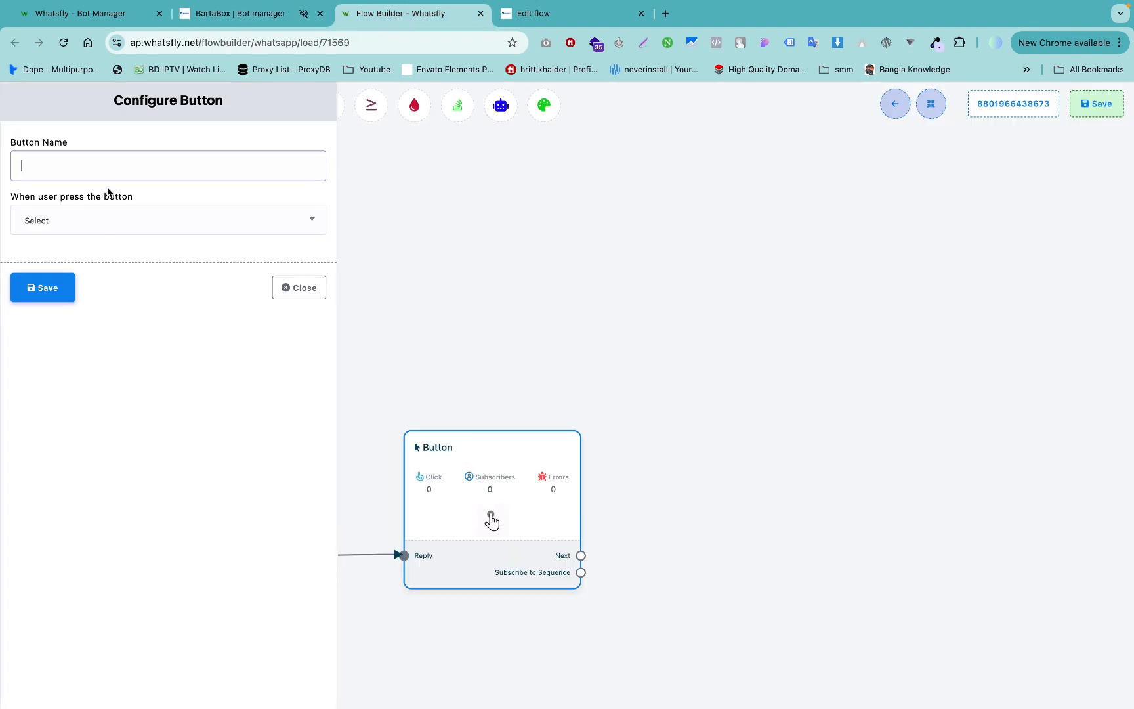
{"action": "key", "text": "super+v"}
{"action": "left_click", "coordinate": [99, 220]}
{"action": "left_click", "coordinate": [76, 309]}
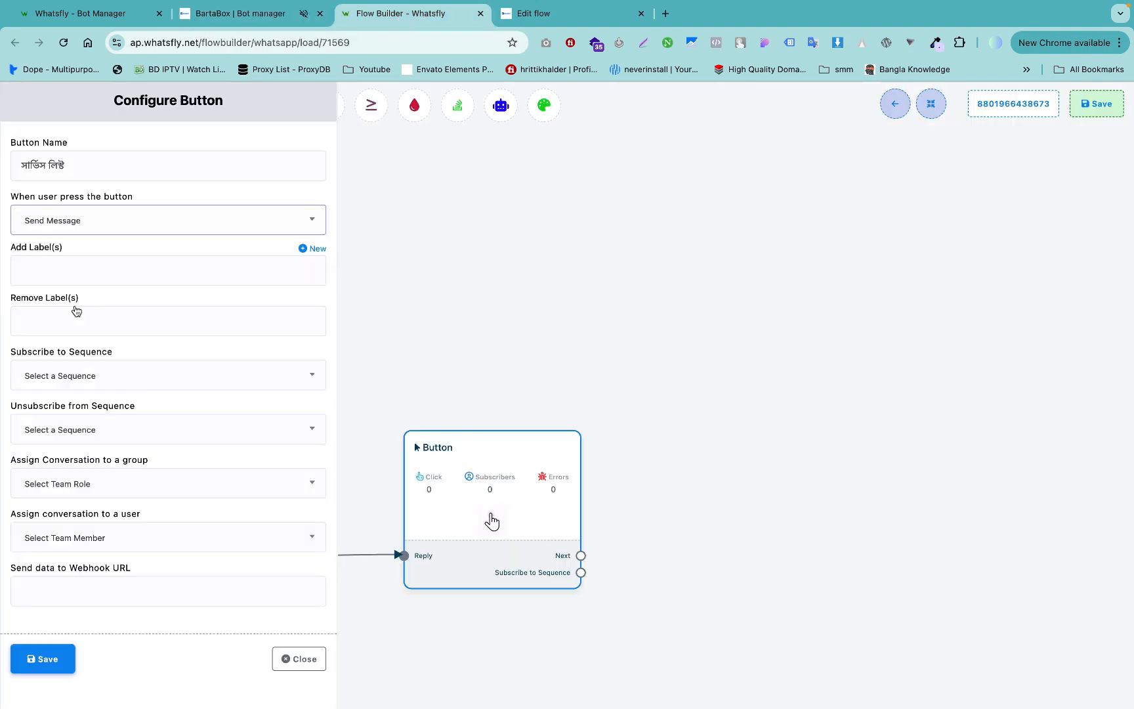
{"action": "left_click", "coordinate": [71, 281]}
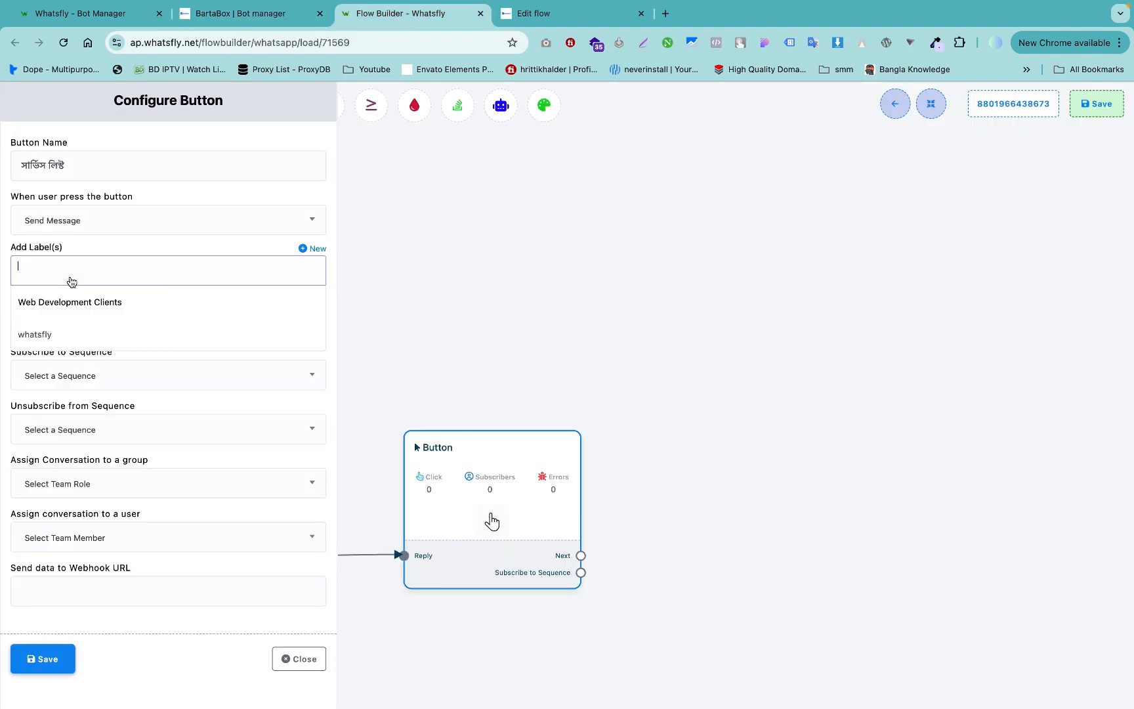
{"action": "left_click", "coordinate": [71, 281]}
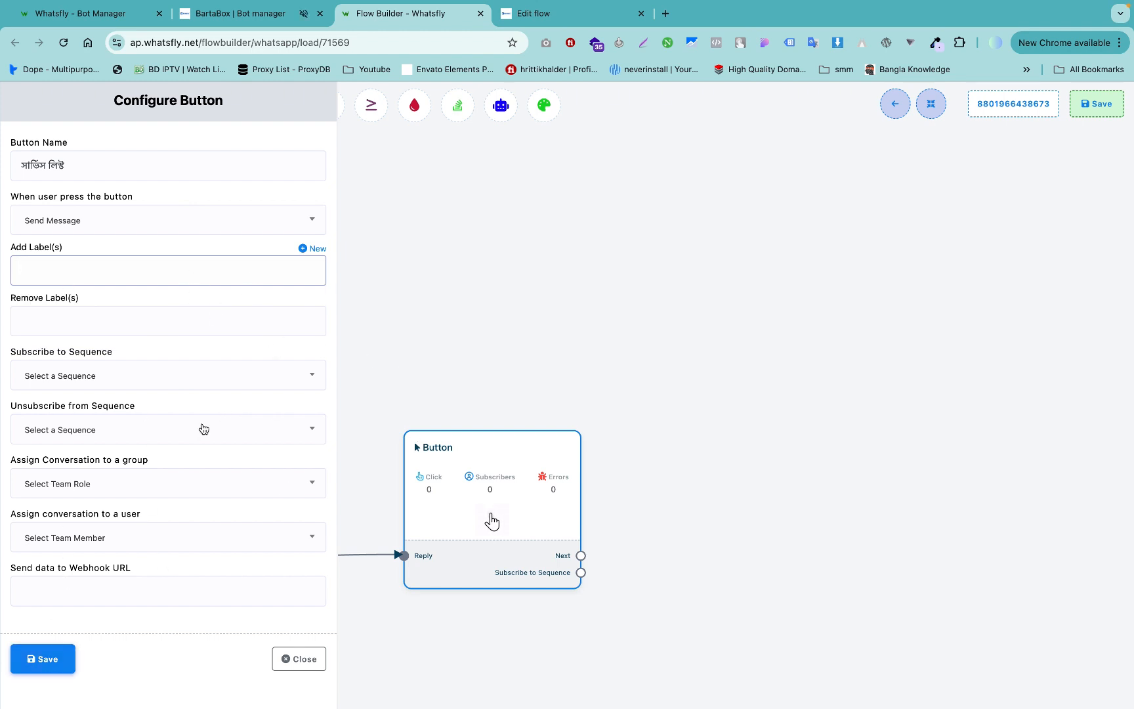
{"action": "left_click", "coordinate": [61, 658]}
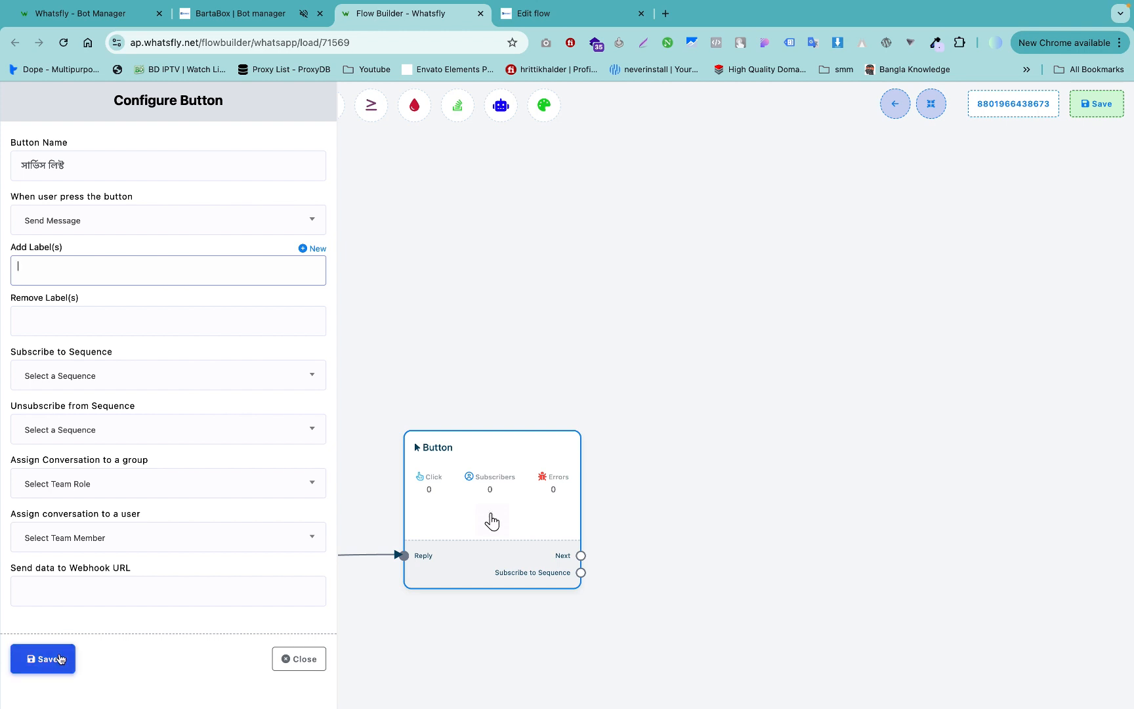
Step: Draw a new connection from the "সার্ভিস লিস্ট" Button node's Next output onto empty canvas
{"action": "scroll", "coordinate": [629, 371], "scroll_direction": "right", "scroll_amount": 3}
{"action": "scroll", "coordinate": [628, 375], "scroll_direction": "right", "scroll_amount": 2}
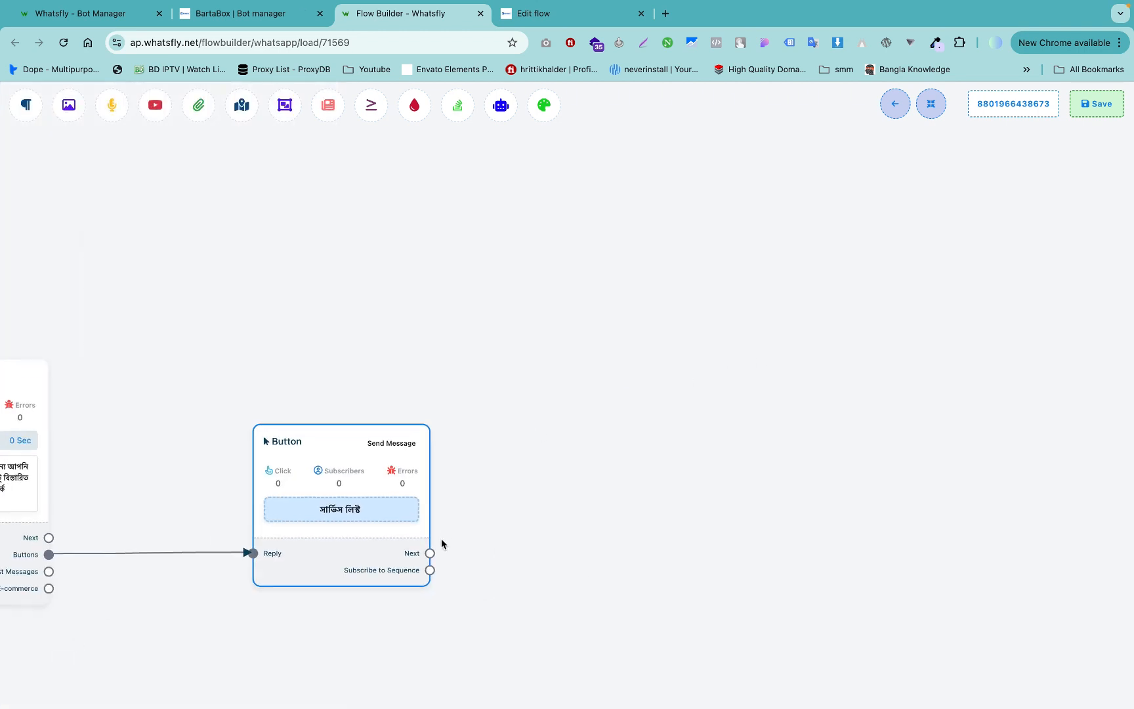
{"action": "left_click_drag", "start_coordinate": [433, 556], "coordinate": [601, 395]}
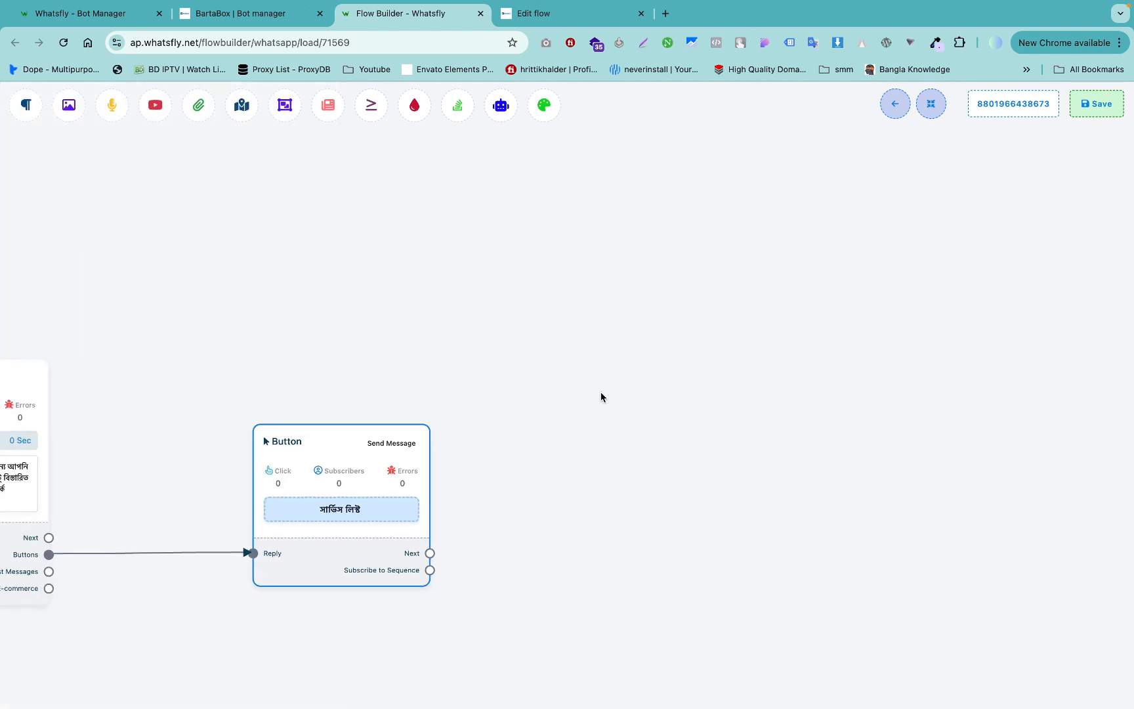
Step: Switch to the BartaBox flow and copy the full Bengali reply message of the Text node that lists the services
{"action": "left_click", "coordinate": [563, 14]}
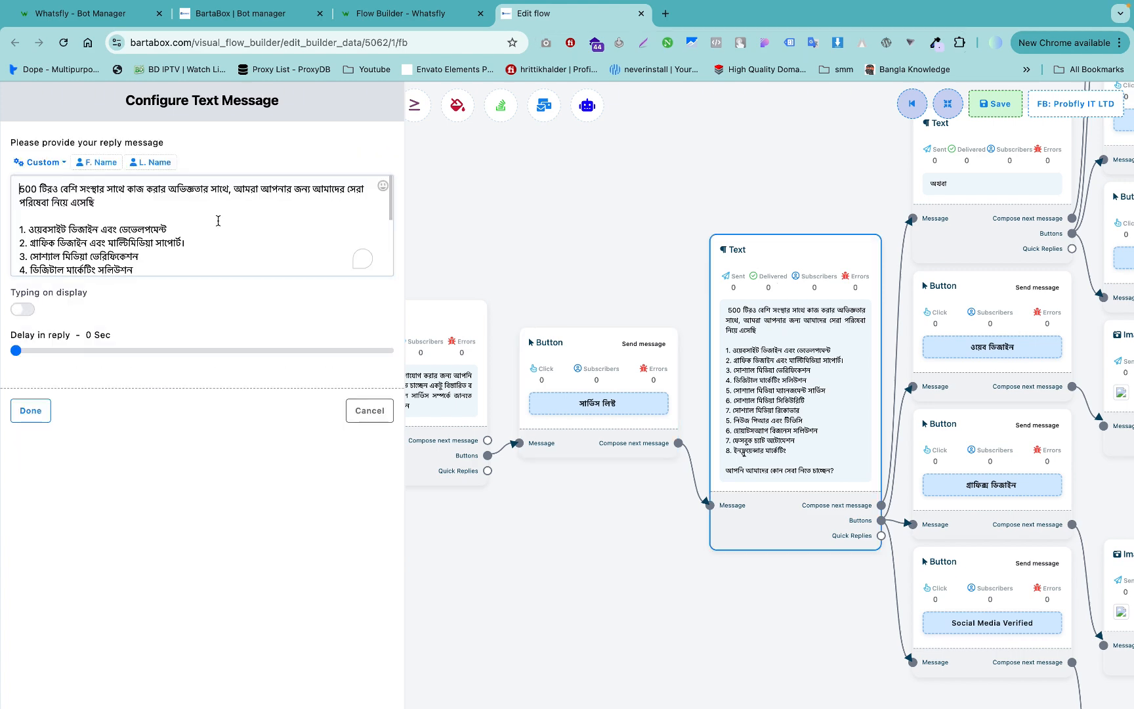
{"action": "key", "text": "super+a"}
{"action": "key", "text": "super+c"}
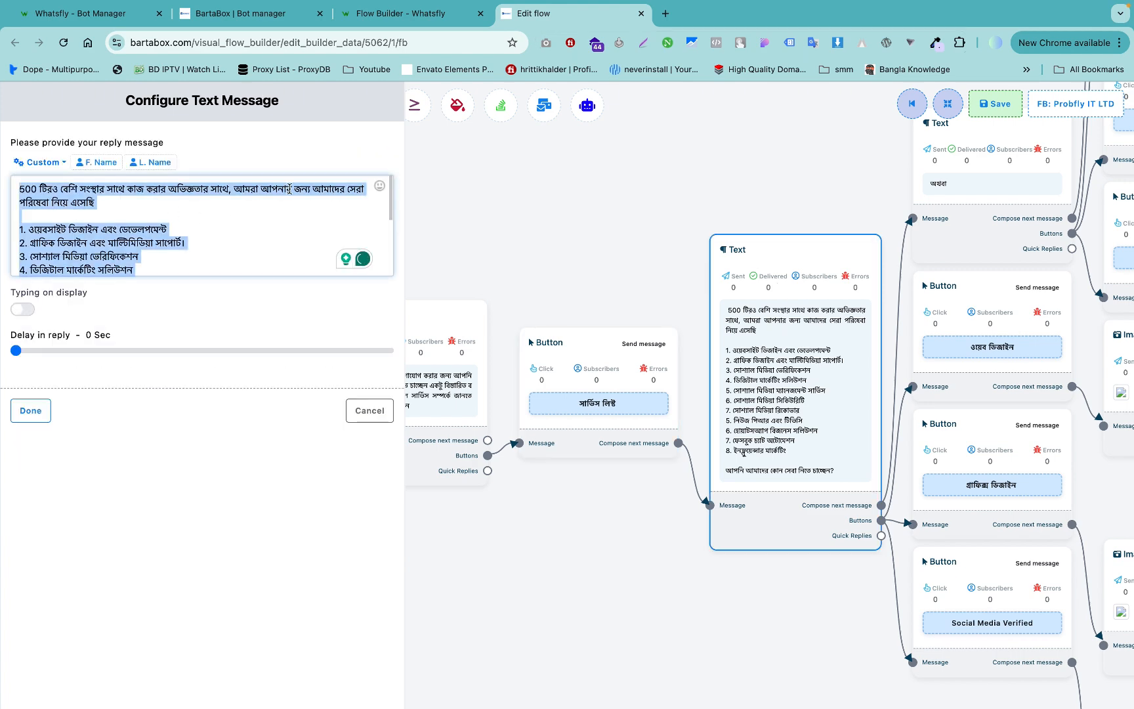
Step: Back in Whatsfly, add a Text node on the Button's Next connection, paste the copied service message as its reply, and save
{"action": "left_click", "coordinate": [368, 18]}
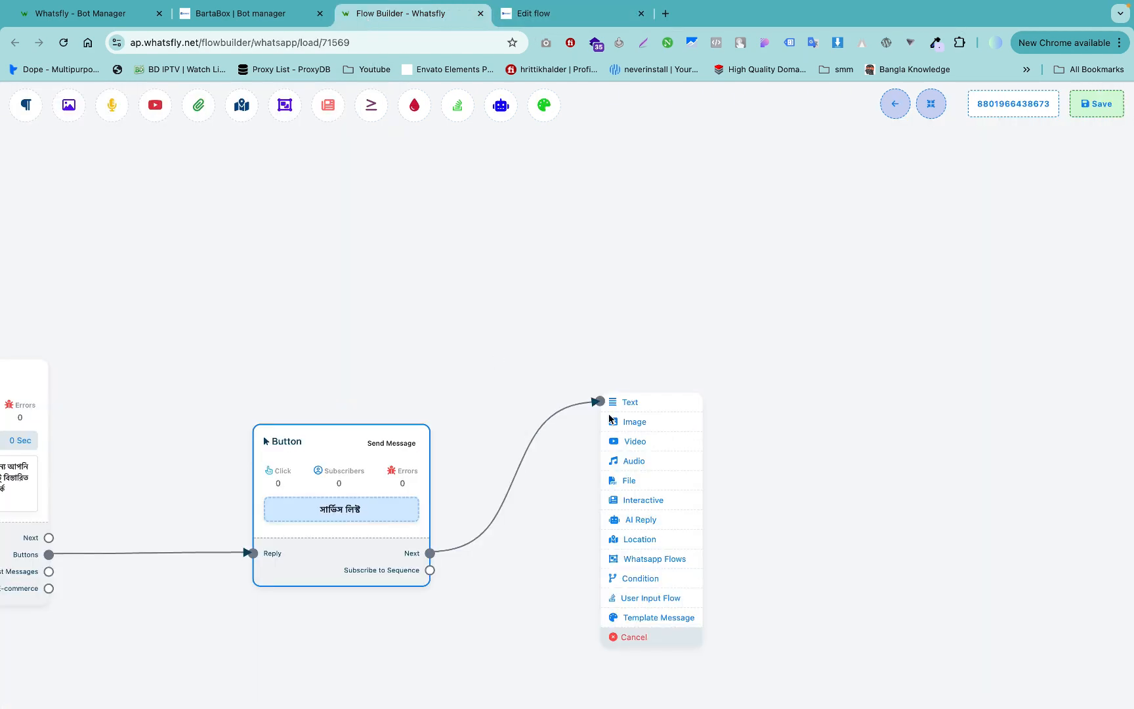
{"action": "left_click", "coordinate": [662, 404]}
{"action": "left_click", "coordinate": [749, 492]}
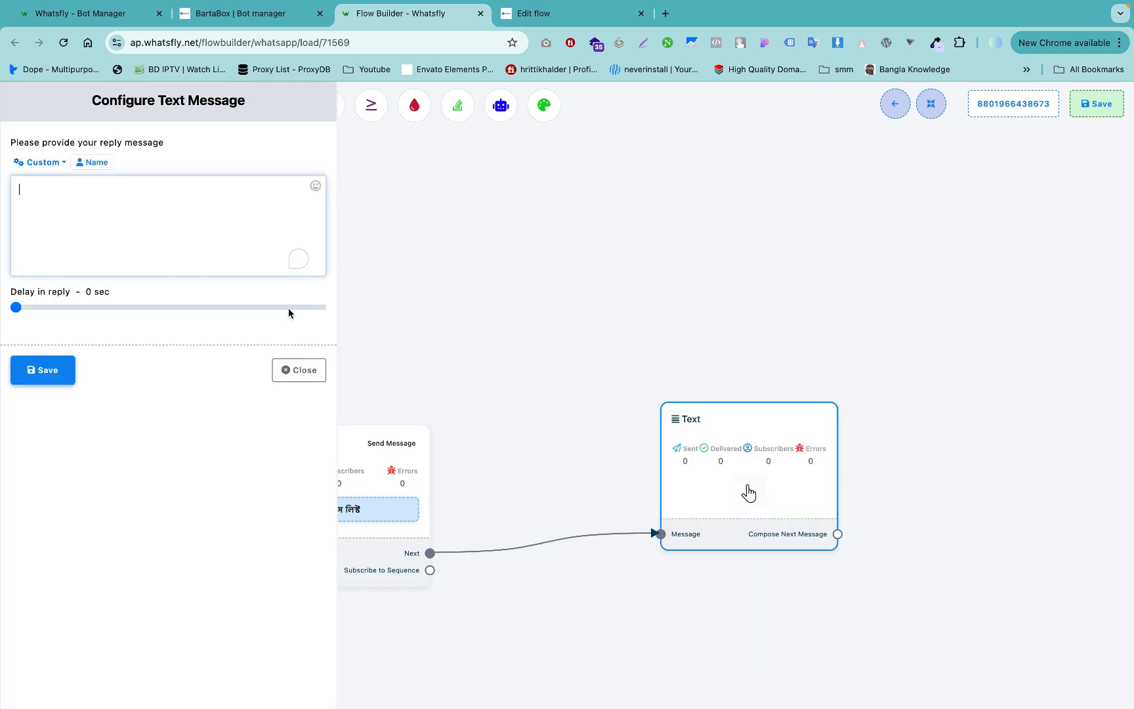
{"action": "left_click", "coordinate": [203, 227]}
{"action": "key", "text": "super+v"}
{"action": "left_click", "coordinate": [64, 357]}
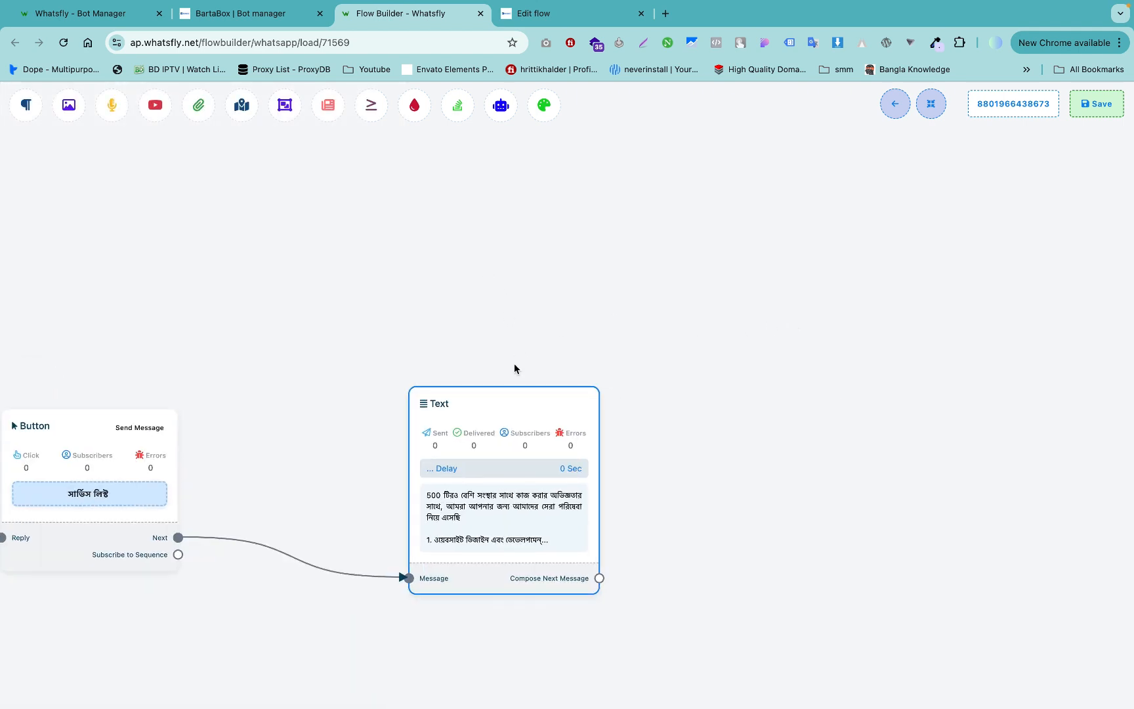
Step: Add an Interactive node from the Text node's Compose Next Message output and open its configuration at the header text
{"action": "left_click_drag", "start_coordinate": [599, 579], "coordinate": [706, 446]}
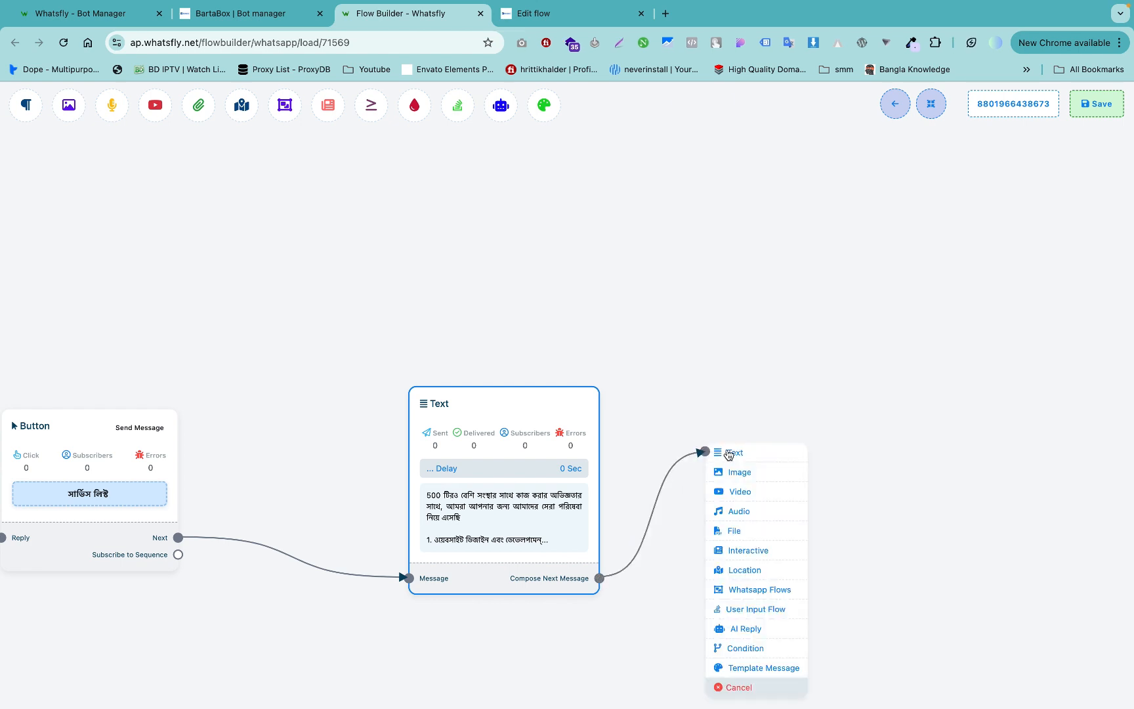
{"action": "left_click", "coordinate": [751, 558]}
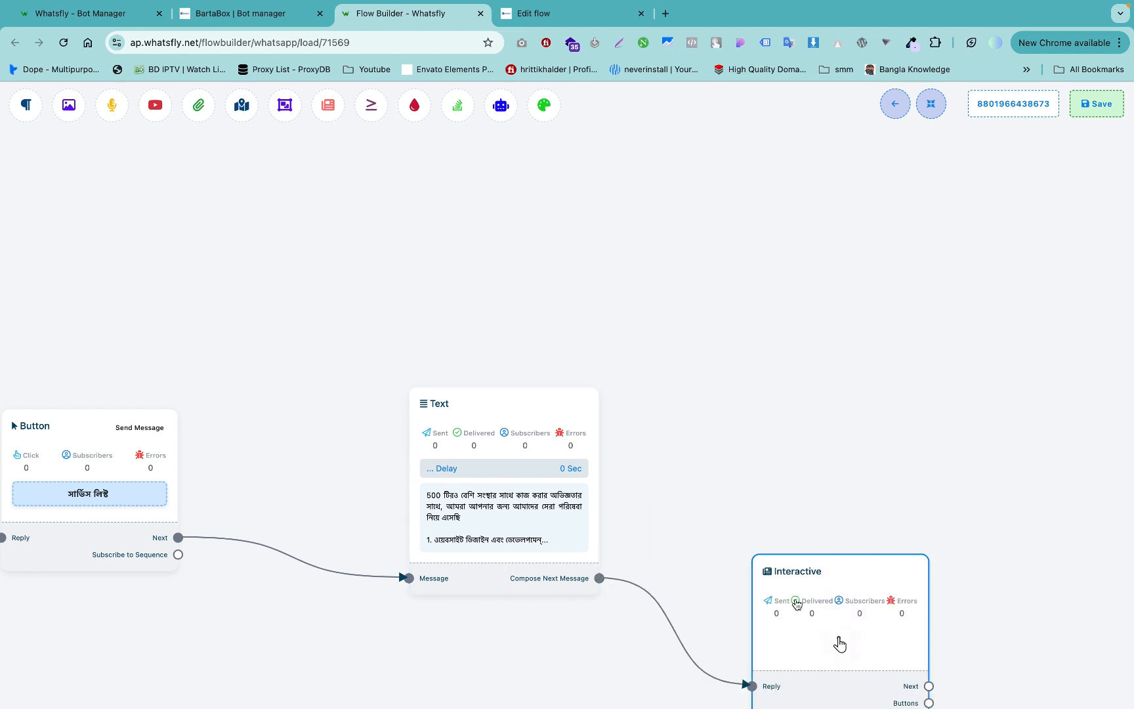
{"action": "left_click", "coordinate": [181, 233]}
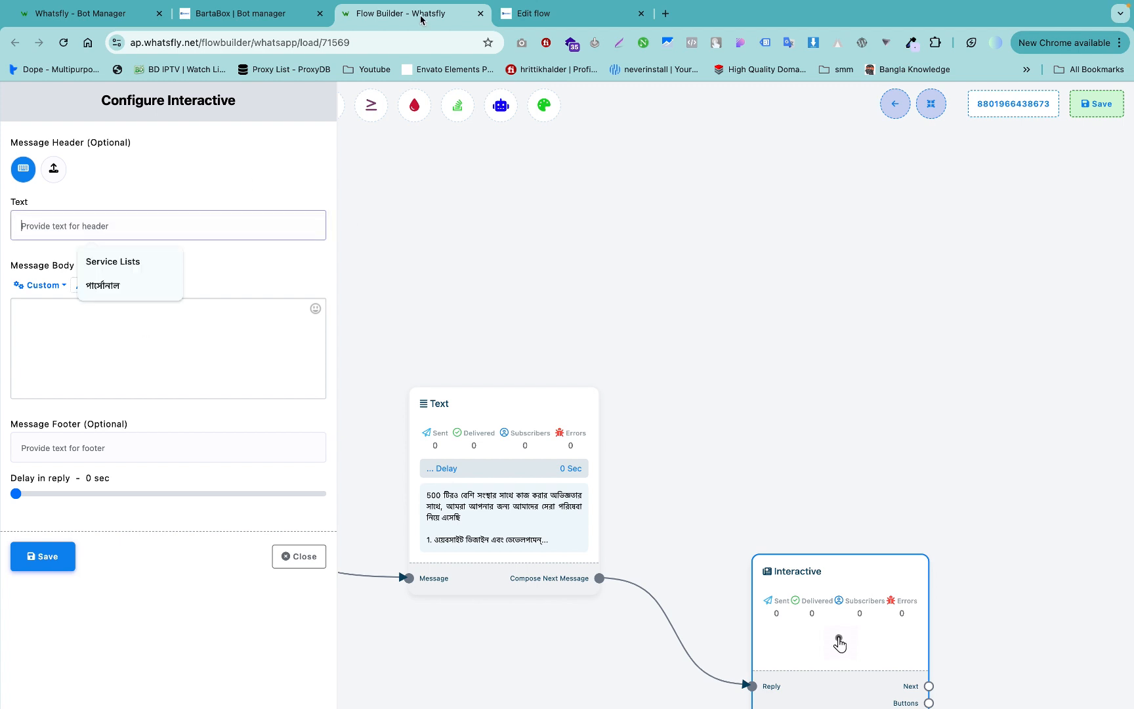
Step: Switch the input source to Avro Keyboard, enter "আমাদের সার্ভিস লিষ্ট" as the Interactive node's header text, and try to save
{"action": "left_click", "coordinate": [893, 8]}
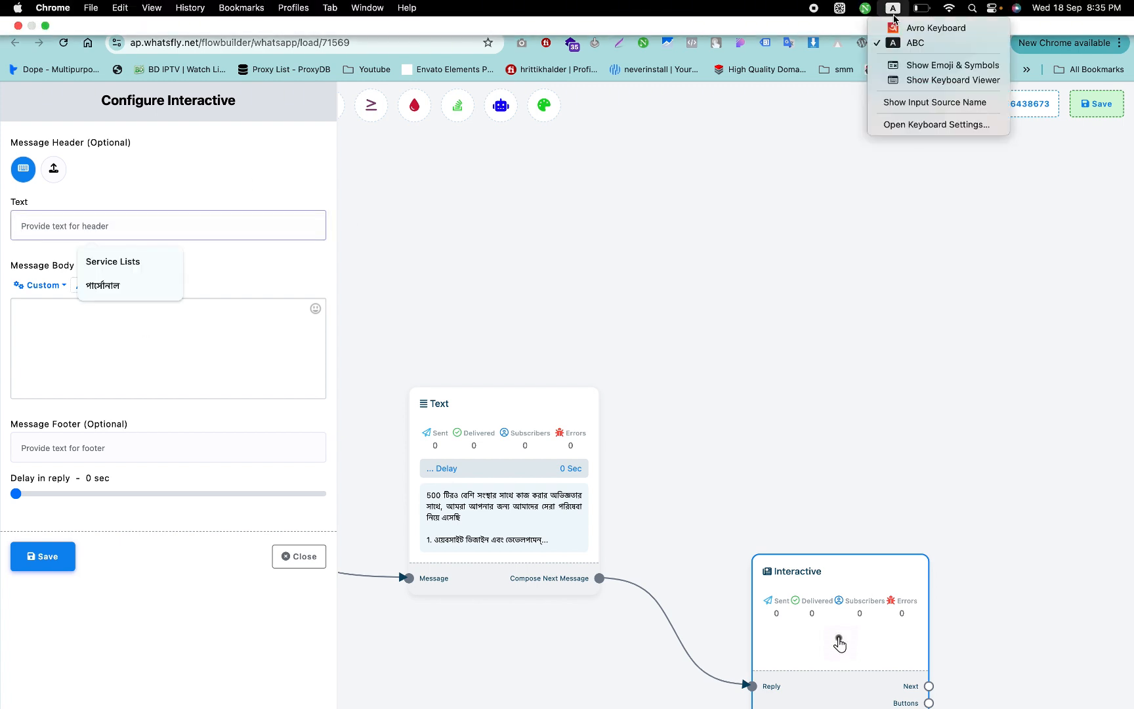
{"action": "left_click", "coordinate": [919, 28]}
{"action": "type", "text": "amader sarvis liShTa"}
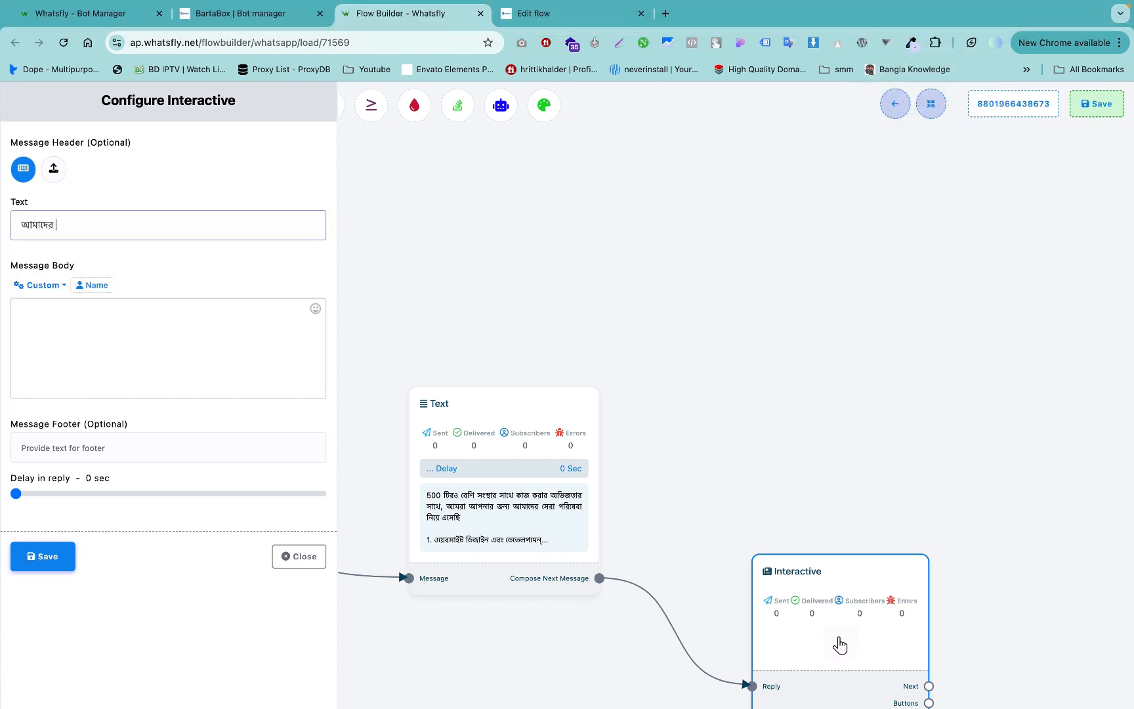
{"action": "type", "text": "2"}
{"action": "left_click", "coordinate": [69, 550]}
Step: Move the header text "আমাদের সার্ভিস লিষ্ট" into the Interactive node's message body and save
{"action": "key", "text": "super+a"}
{"action": "key", "text": "super+x"}
{"action": "left_click", "coordinate": [111, 314]}
{"action": "key", "text": "super+v"}
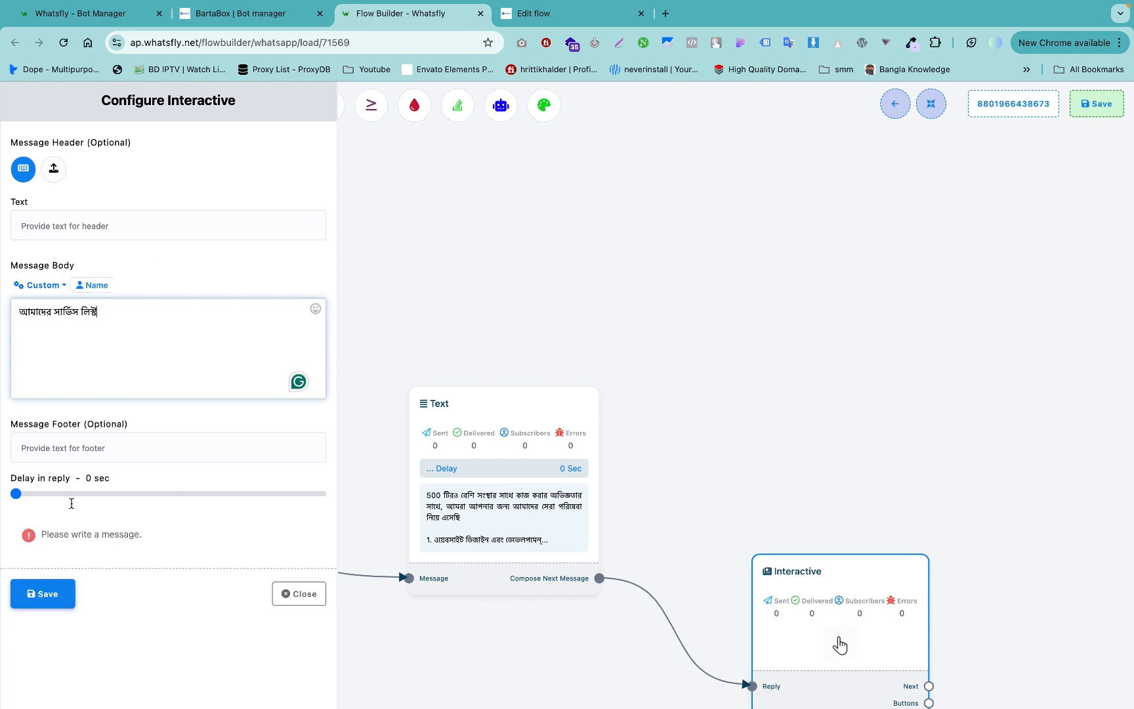
{"action": "left_click", "coordinate": [43, 594]}
Step: Extend the Interactive node's message body to "আমাদের সার্ভিস লিষ্টগুলো থেকে সিলেক্ট করুন" and save it
{"action": "scroll", "coordinate": [687, 334], "scroll_direction": "right", "scroll_amount": 3}
{"action": "left_click", "coordinate": [684, 681]}
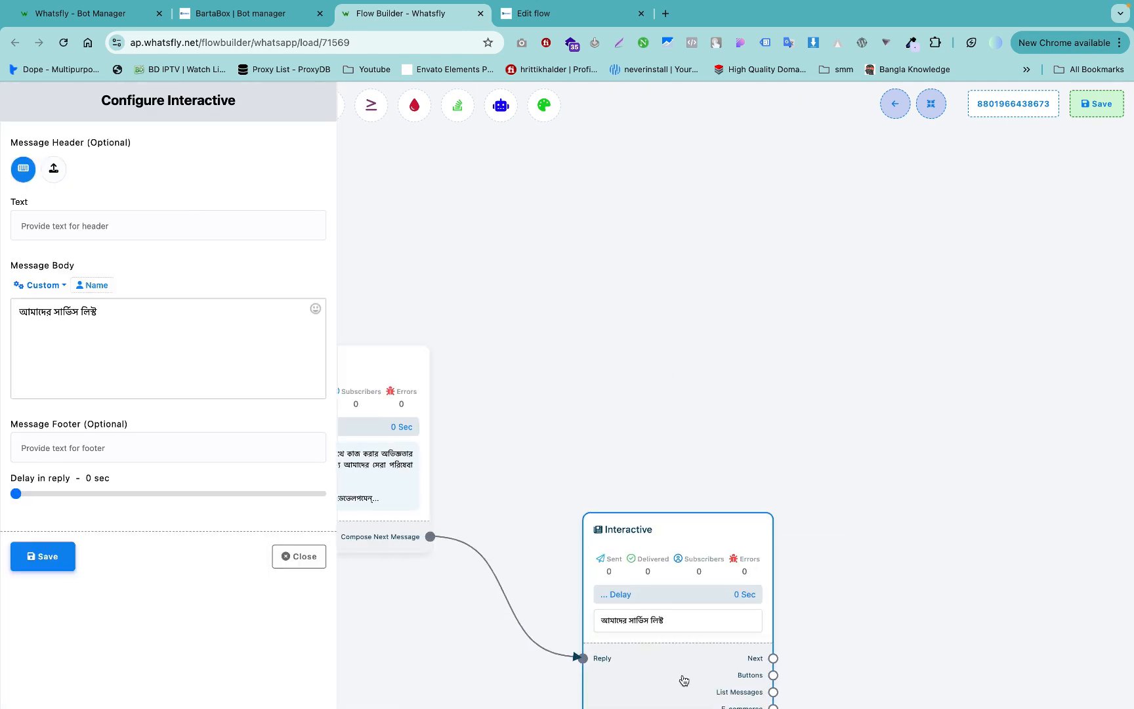
{"action": "left_click", "coordinate": [192, 316]}
{"action": "type", "text": "gulo theke silekT korun apni"}
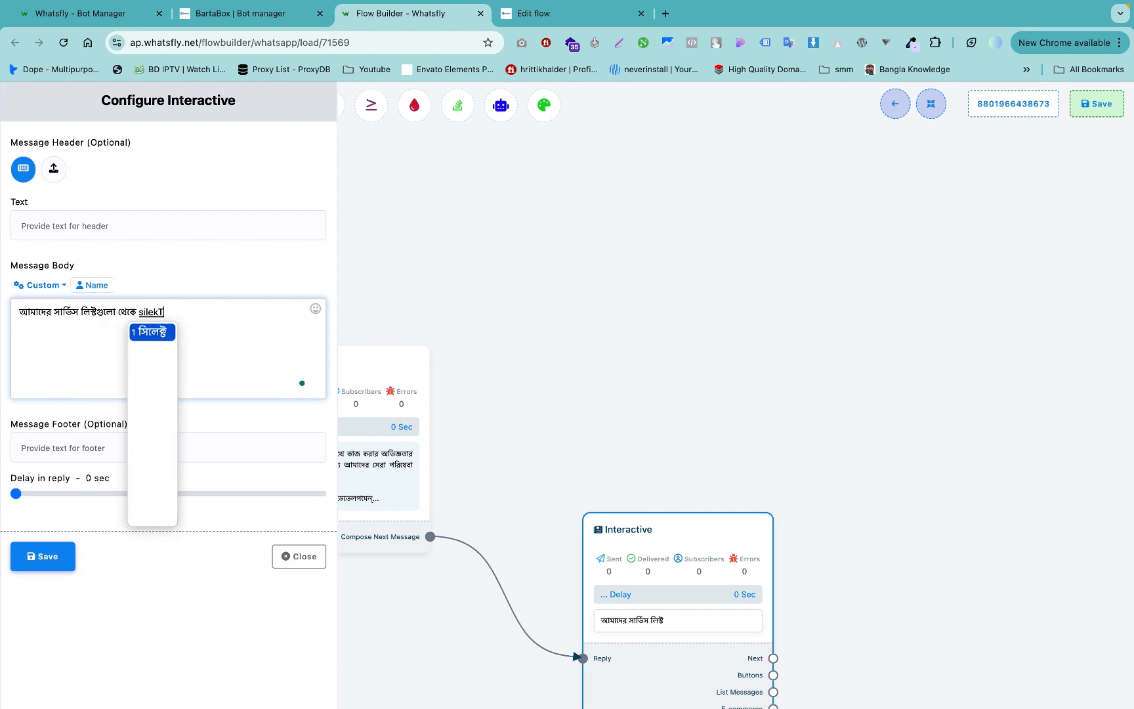
{"action": "key", "text": "BackSpace"}
{"action": "key", "text": "BackSpace"}
{"action": "key", "text": "BackSpace"}
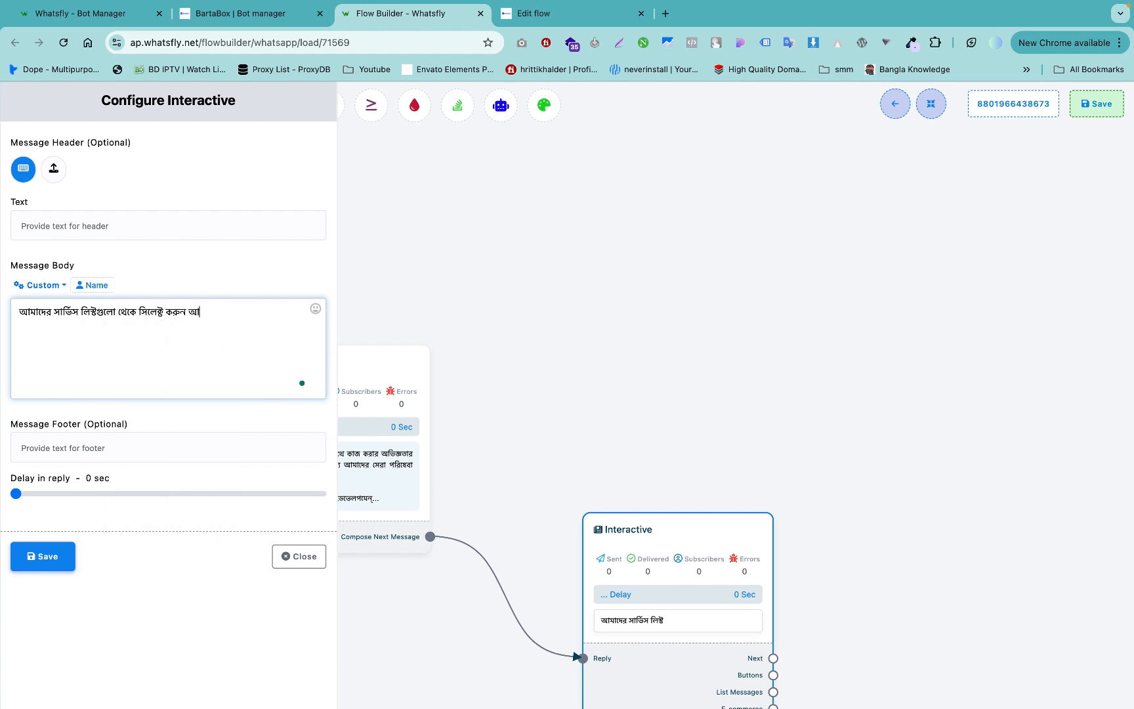
{"action": "key", "text": "BackSpace"}
{"action": "key", "text": "BackSpace"}
{"action": "type", "text": "korun"}
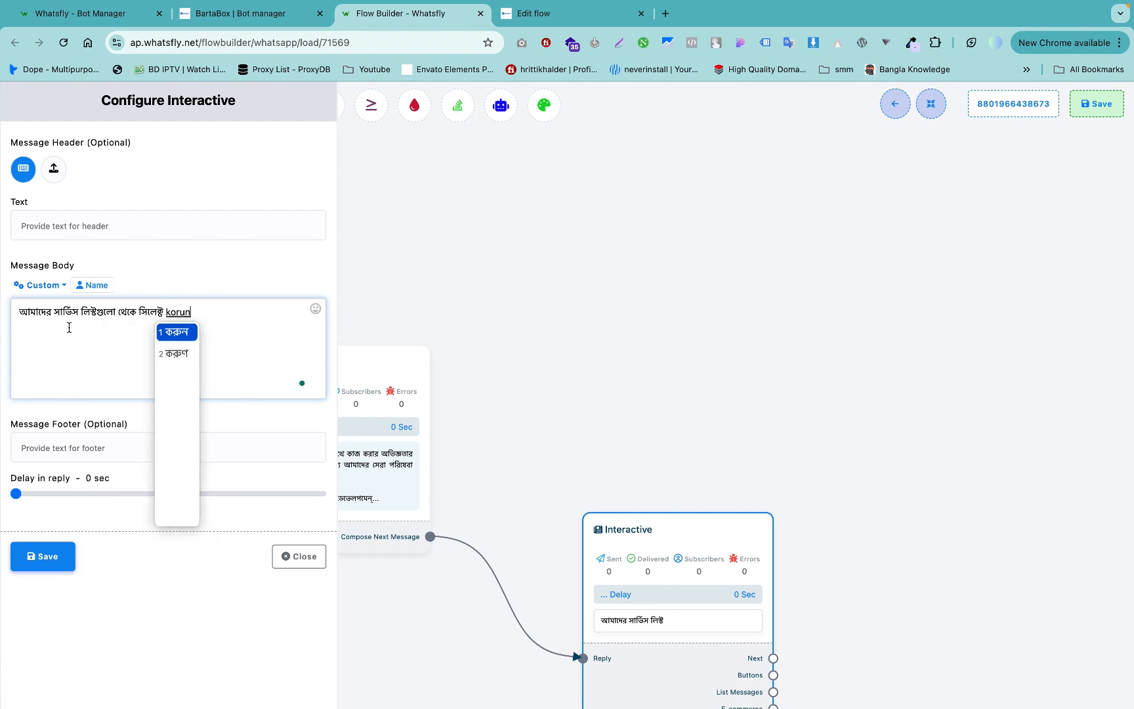
{"action": "left_click", "coordinate": [43, 556]}
Step: Add a Button node from the new Interactive node's Buttons output and open its configuration
{"action": "left_click_drag", "start_coordinate": [801, 455], "coordinate": [640, 402]}
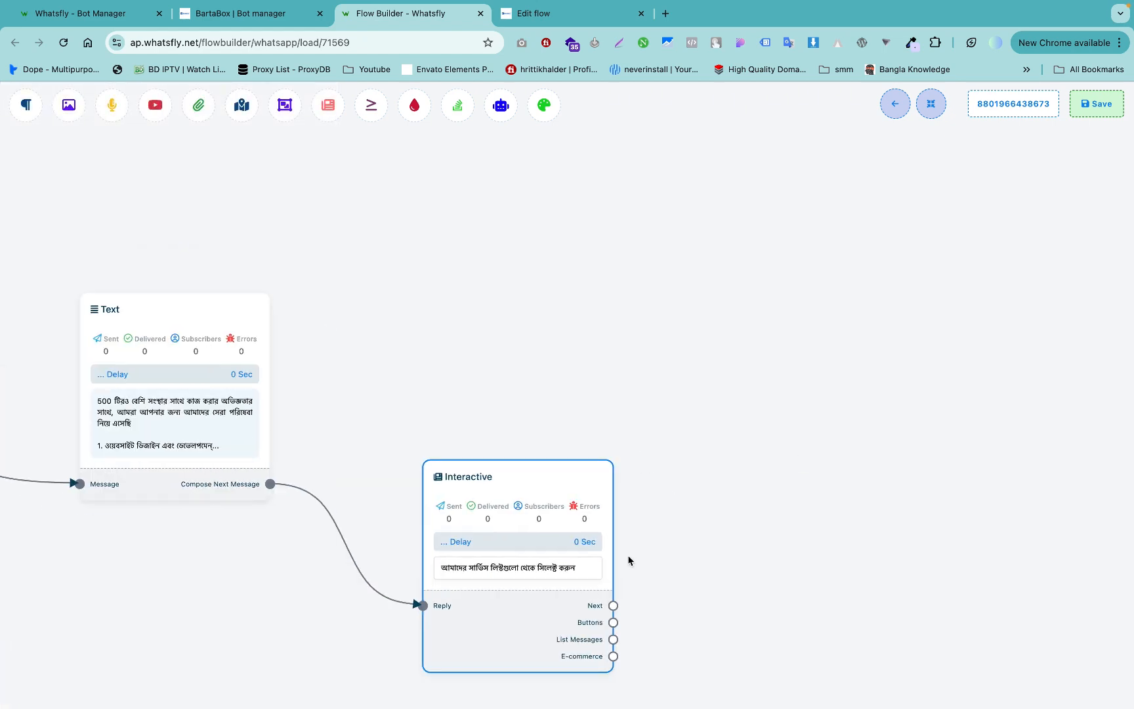
{"action": "left_click_drag", "start_coordinate": [613, 622], "coordinate": [750, 480]}
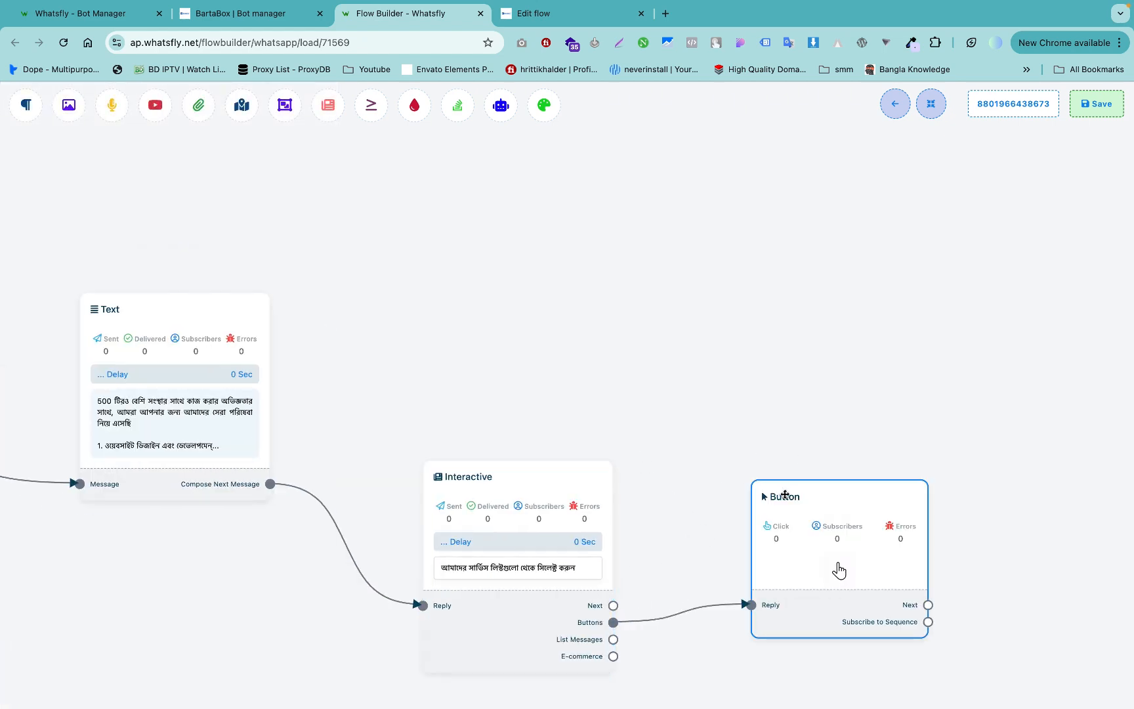
{"action": "left_click", "coordinate": [839, 568]}
Step: Switch to the BartaBox flow and copy the name "ওয়েব ডিজাইন" from the Button node after the service list Text node
{"action": "left_click", "coordinate": [557, 15]}
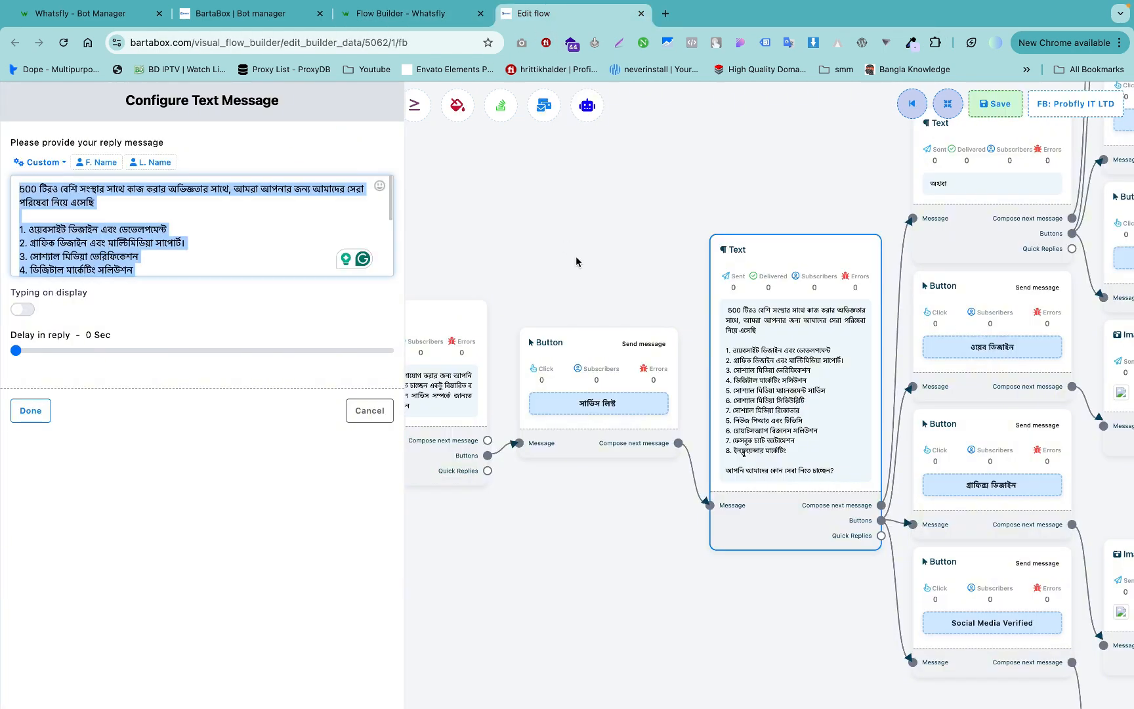
{"action": "left_click_drag", "start_coordinate": [688, 280], "coordinate": [628, 322]}
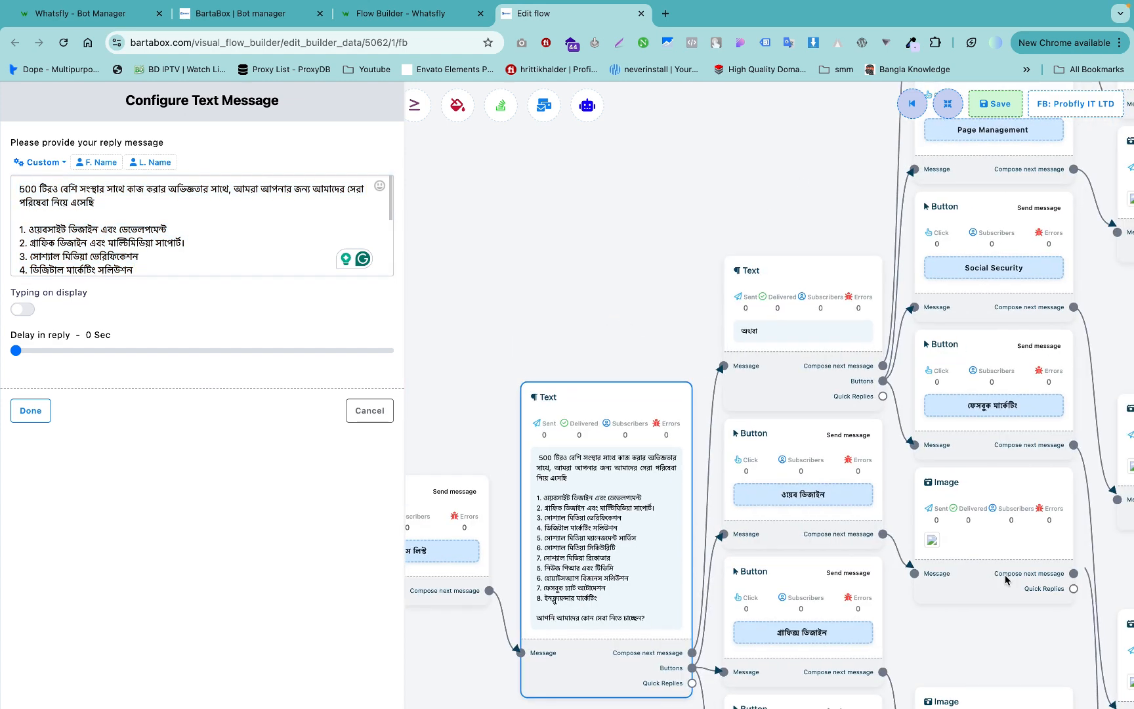
{"action": "left_click_drag", "start_coordinate": [1008, 610], "coordinate": [954, 484]}
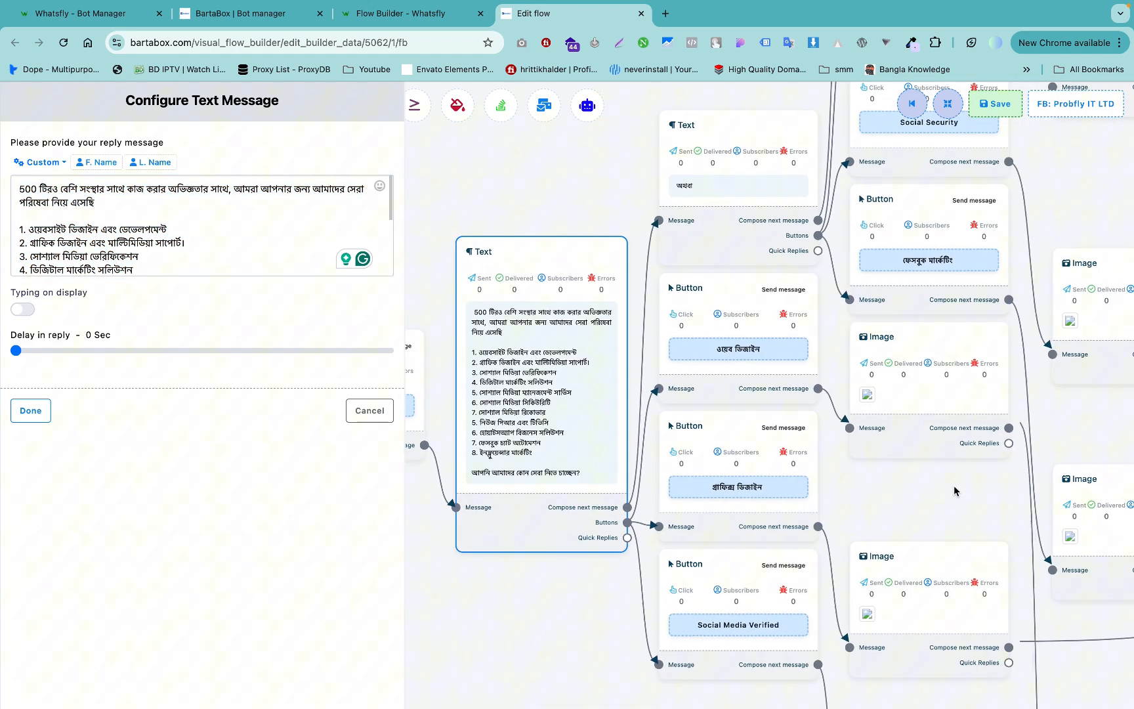
{"action": "left_click", "coordinate": [756, 468]}
{"action": "left_click_drag", "start_coordinate": [756, 467], "coordinate": [777, 465]}
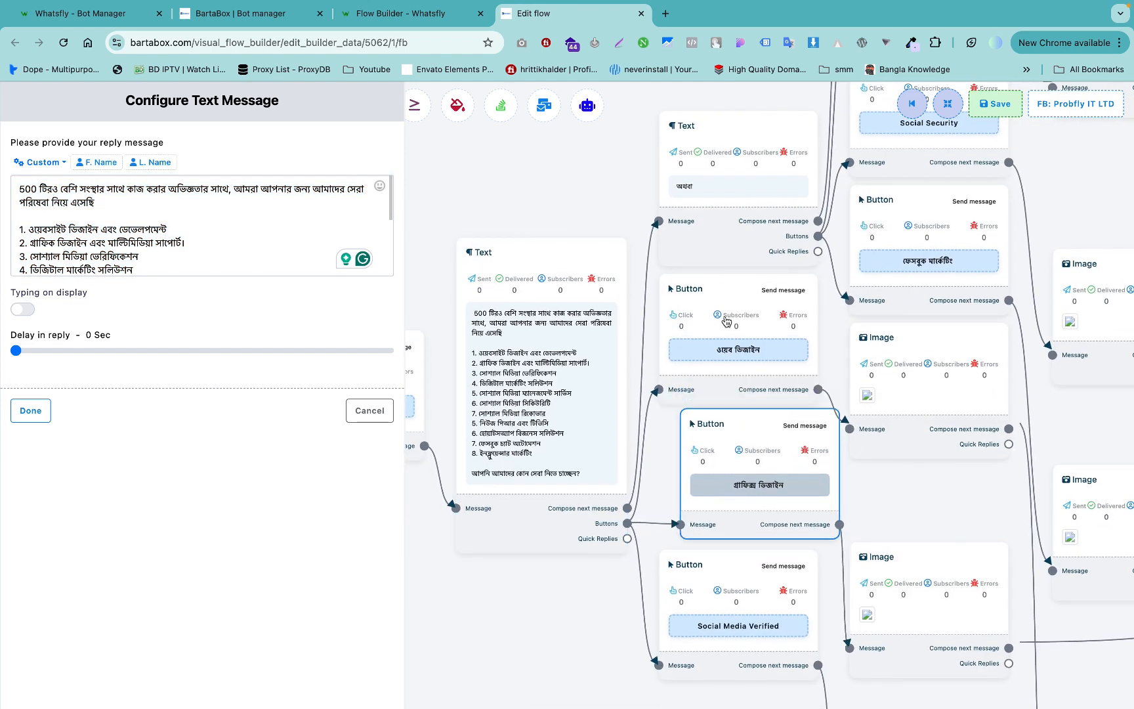
{"action": "left_click", "coordinate": [722, 316]}
{"action": "double_click", "coordinate": [722, 316]}
{"action": "triple_click", "coordinate": [200, 172]}
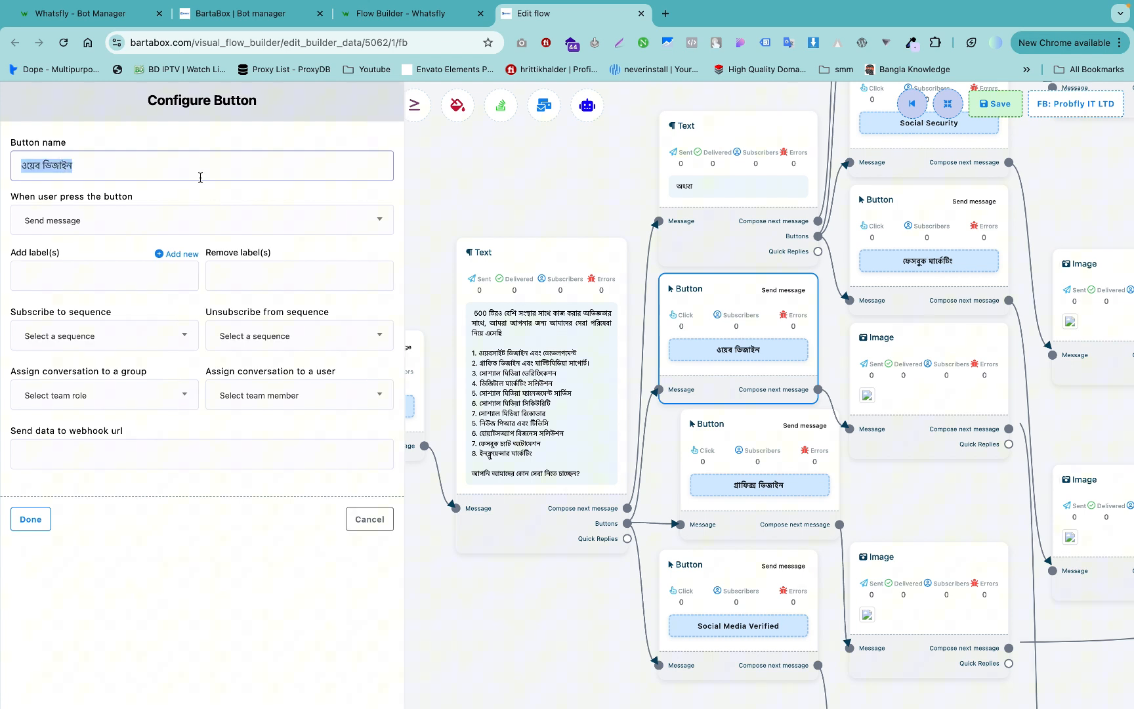
Step: In Whatsfly, name the new Button "ওয়েব ডিজাইন", set its action to Send Message, add the label Web Development Clients, and save
{"action": "left_click", "coordinate": [393, 23]}
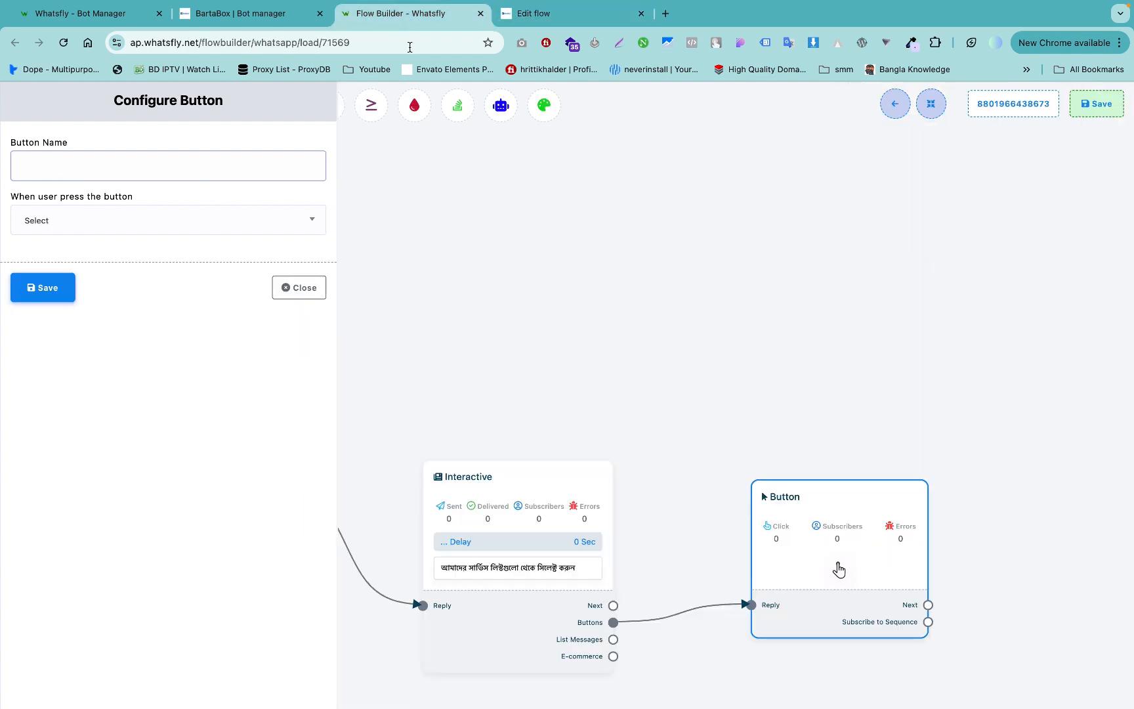
{"action": "left_click", "coordinate": [105, 169]}
{"action": "left_click", "coordinate": [65, 228]}
{"action": "left_click", "coordinate": [74, 233]}
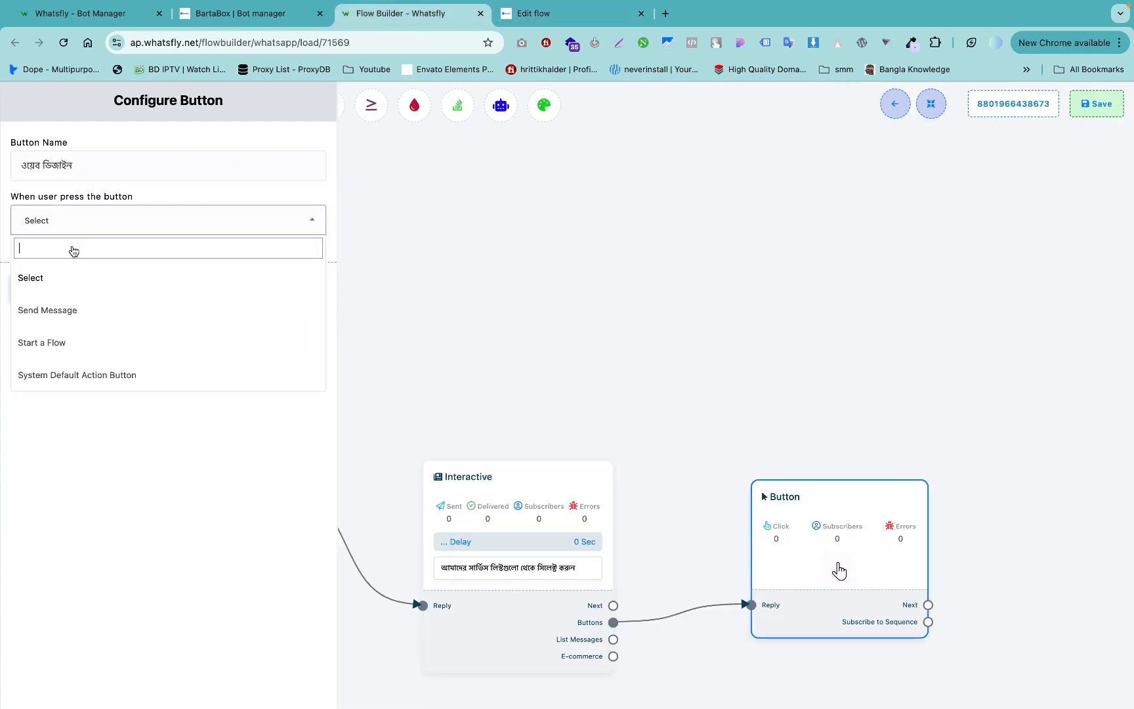
{"action": "left_click", "coordinate": [65, 318]}
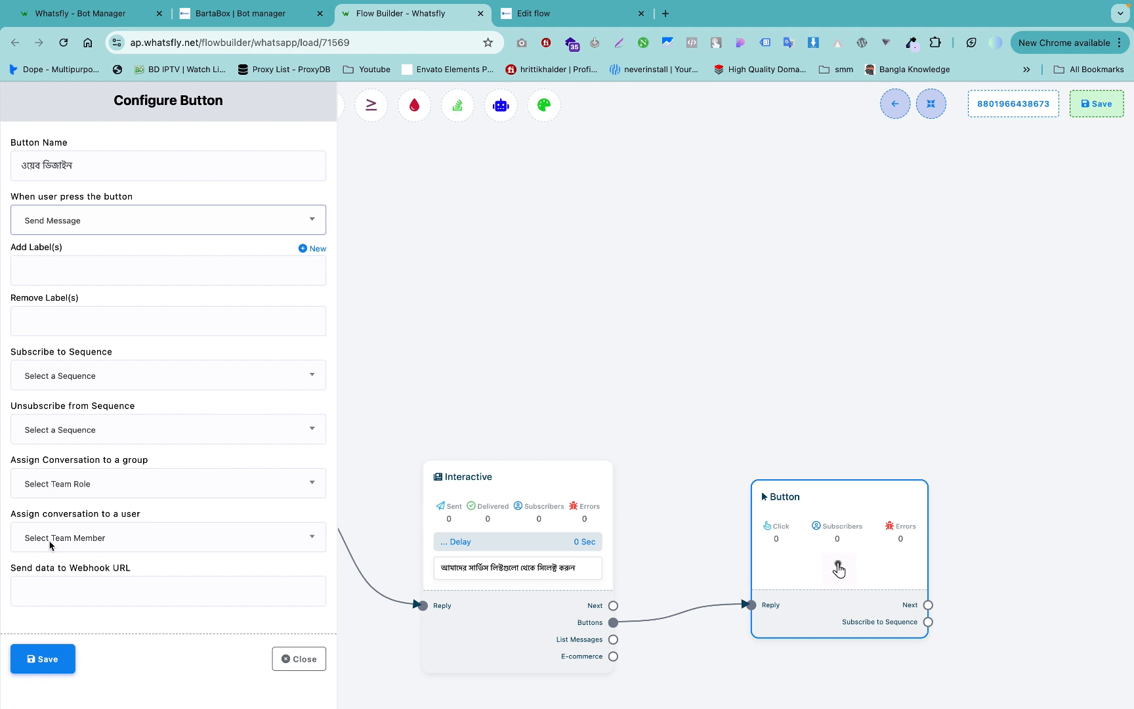
{"action": "left_click", "coordinate": [151, 279]}
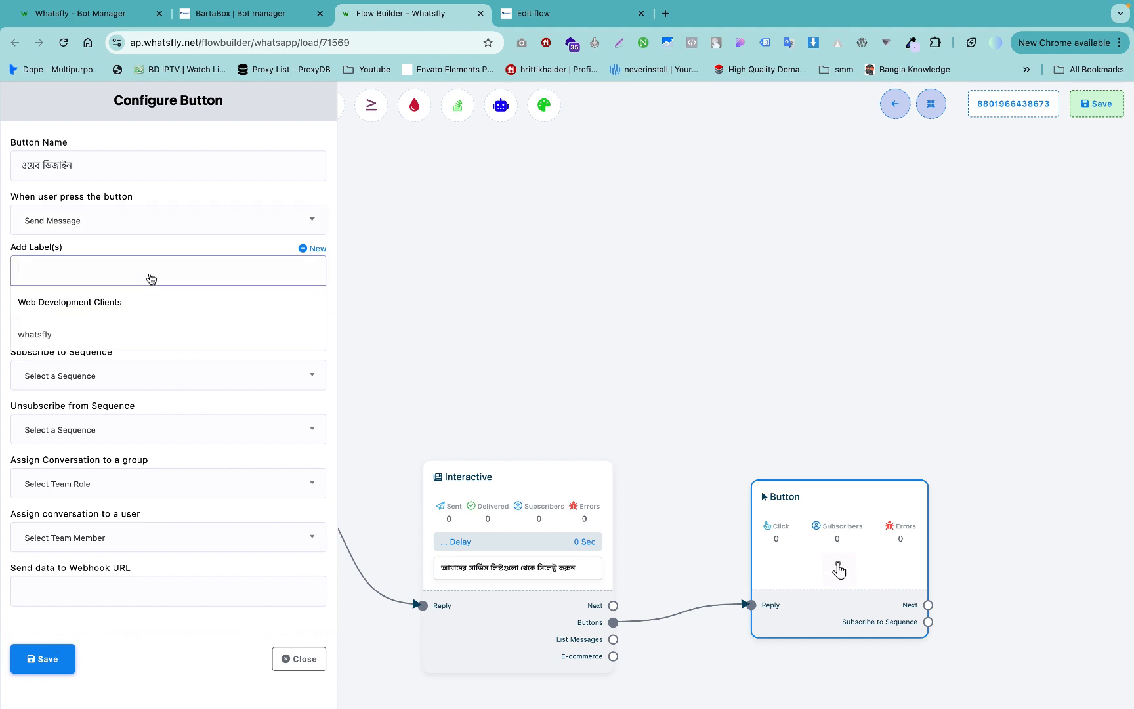
{"action": "left_click", "coordinate": [146, 307]}
{"action": "left_click", "coordinate": [47, 659]}
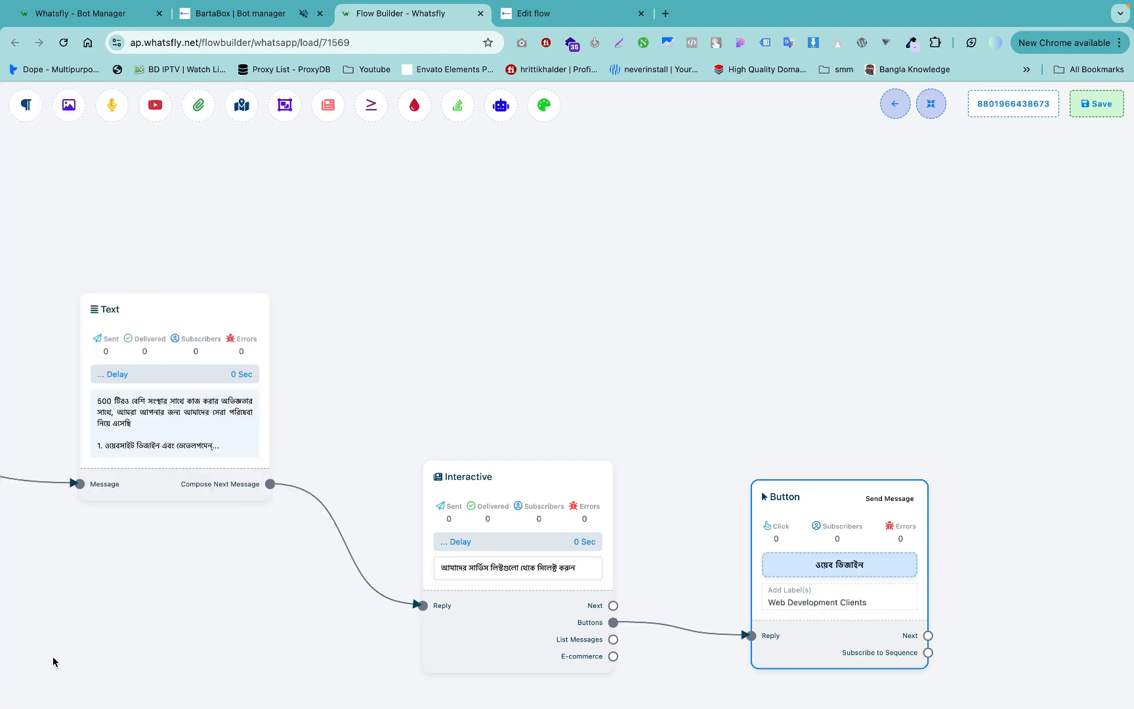
{"action": "left_click_drag", "start_coordinate": [831, 366], "coordinate": [610, 357]}
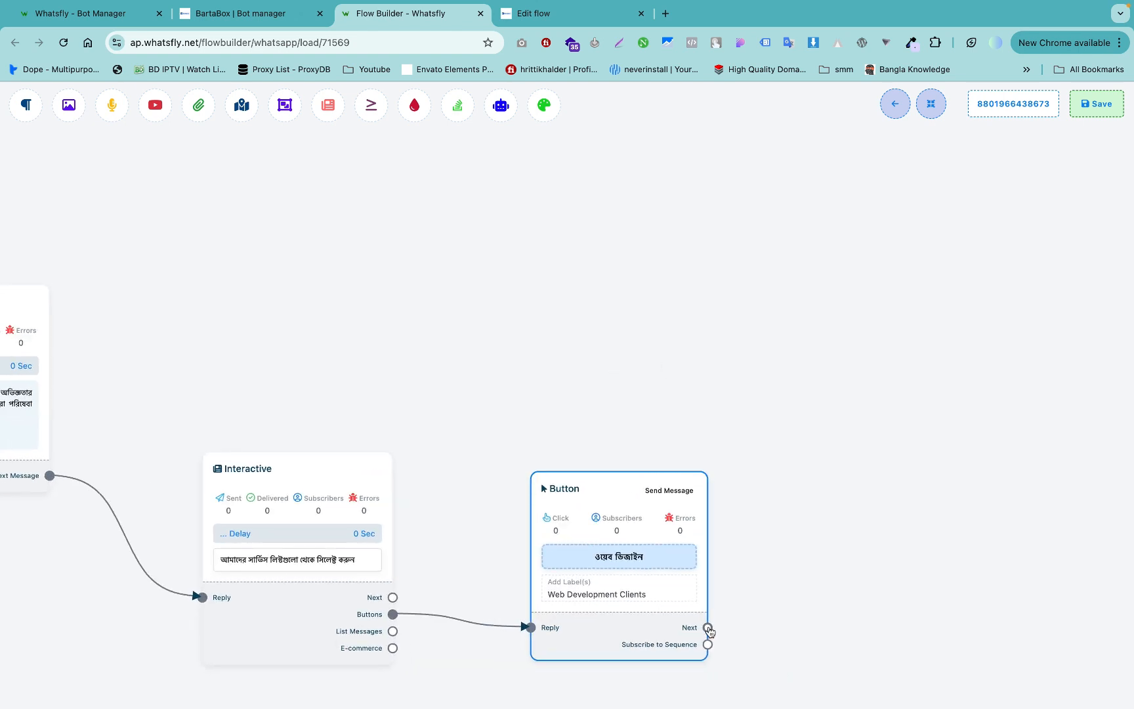
Step: Add an Image node from the "ওয়েব ডিজাইন" Button node's Next output and open its configuration
{"action": "left_click_drag", "start_coordinate": [708, 628], "coordinate": [902, 431]}
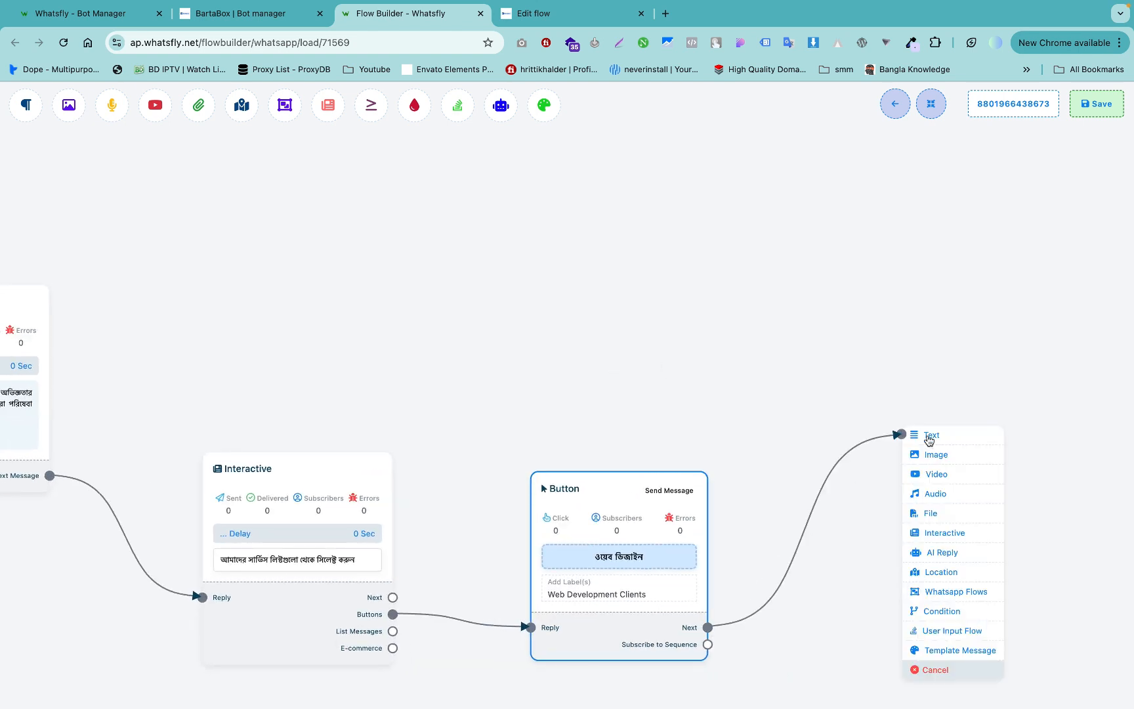
{"action": "left_click", "coordinate": [930, 453]}
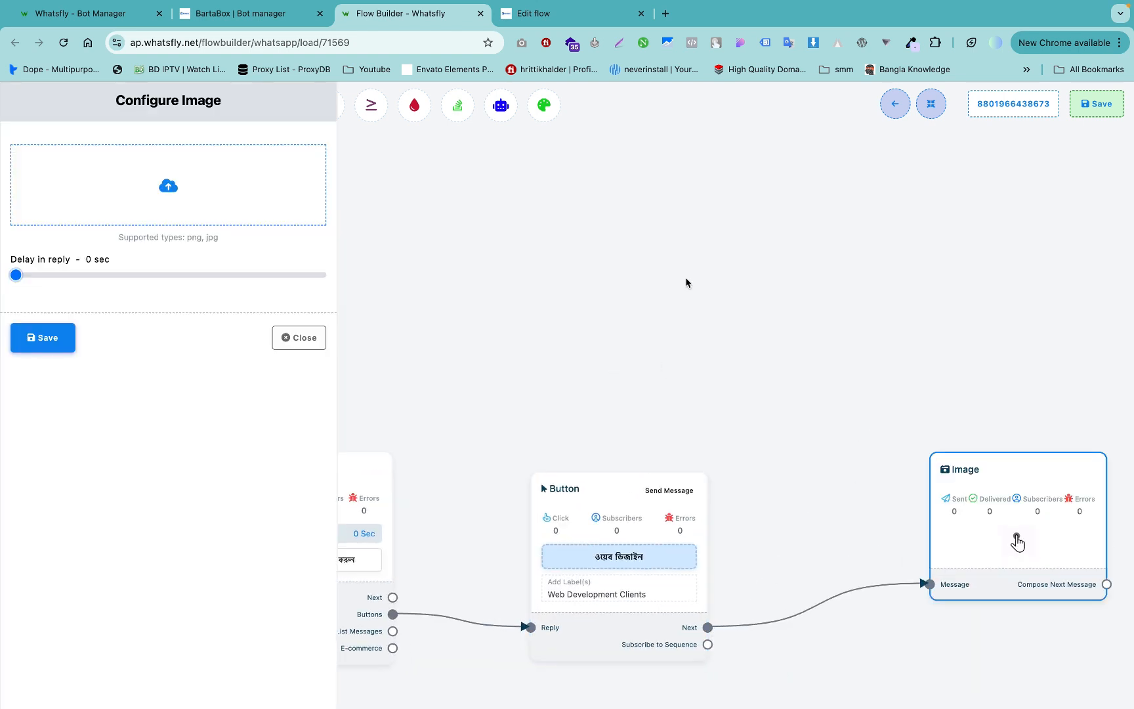
Step: Search Google Images for "web development illustration" to find a picture for the new Image node
{"action": "left_click", "coordinate": [578, 19]}
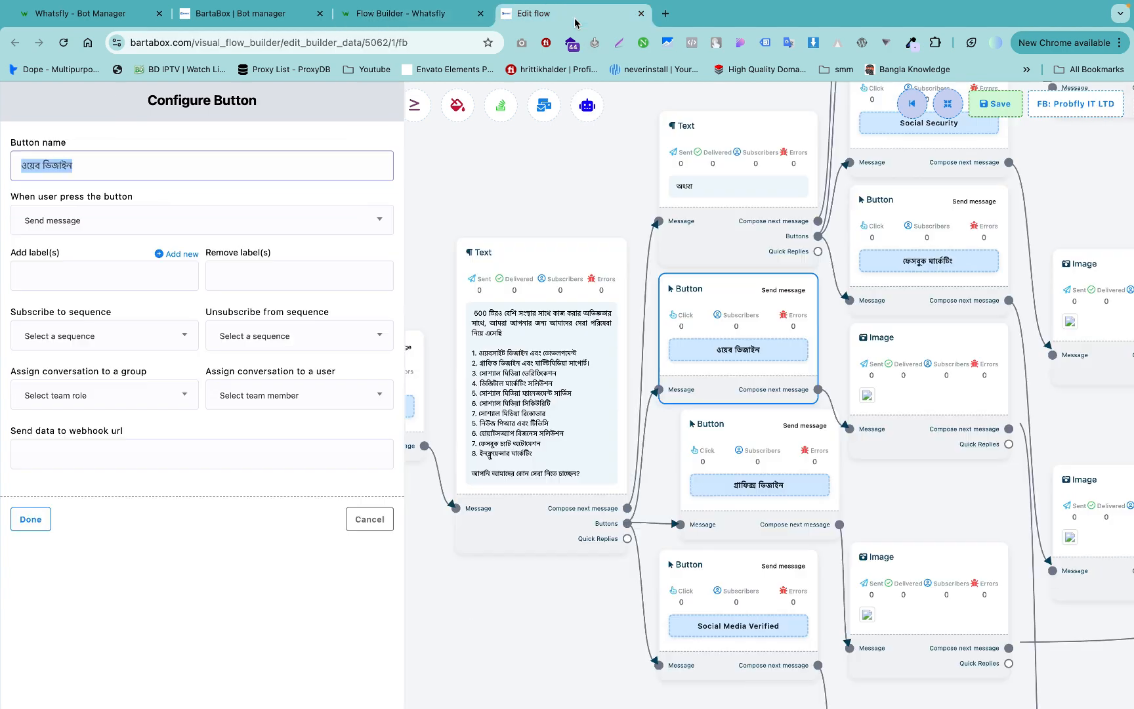
{"action": "left_click", "coordinate": [667, 16]}
{"action": "type", "text": "web development illustration"}
{"action": "key", "text": "Return"}
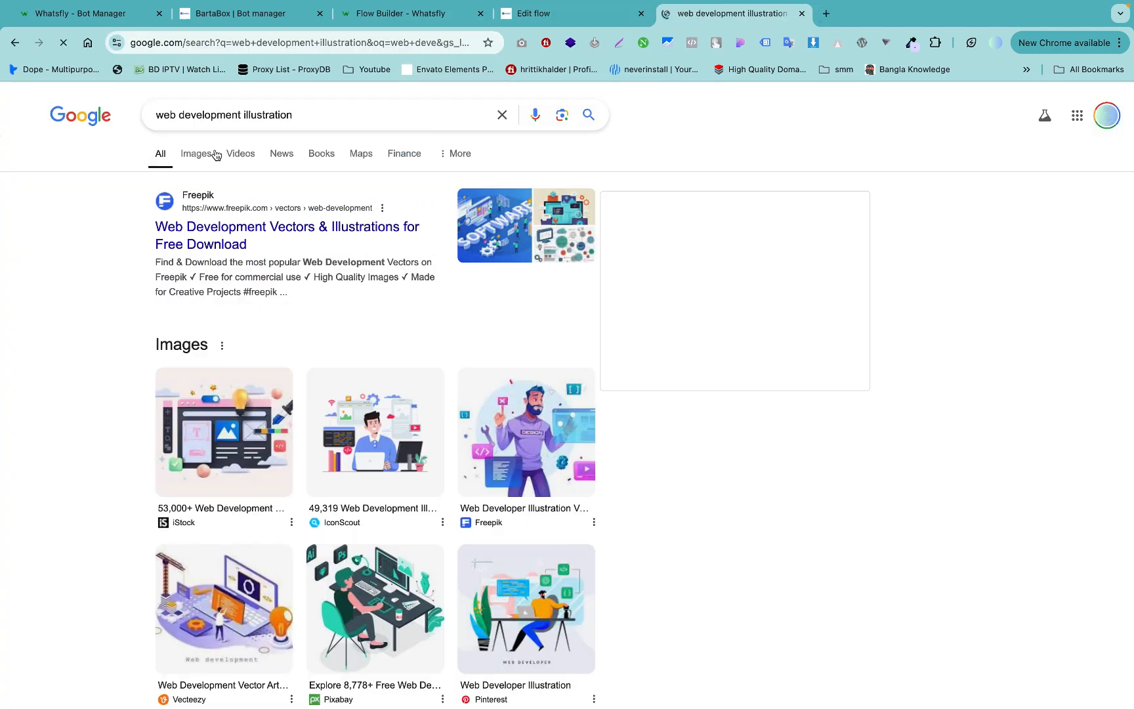
{"action": "left_click", "coordinate": [216, 155]}
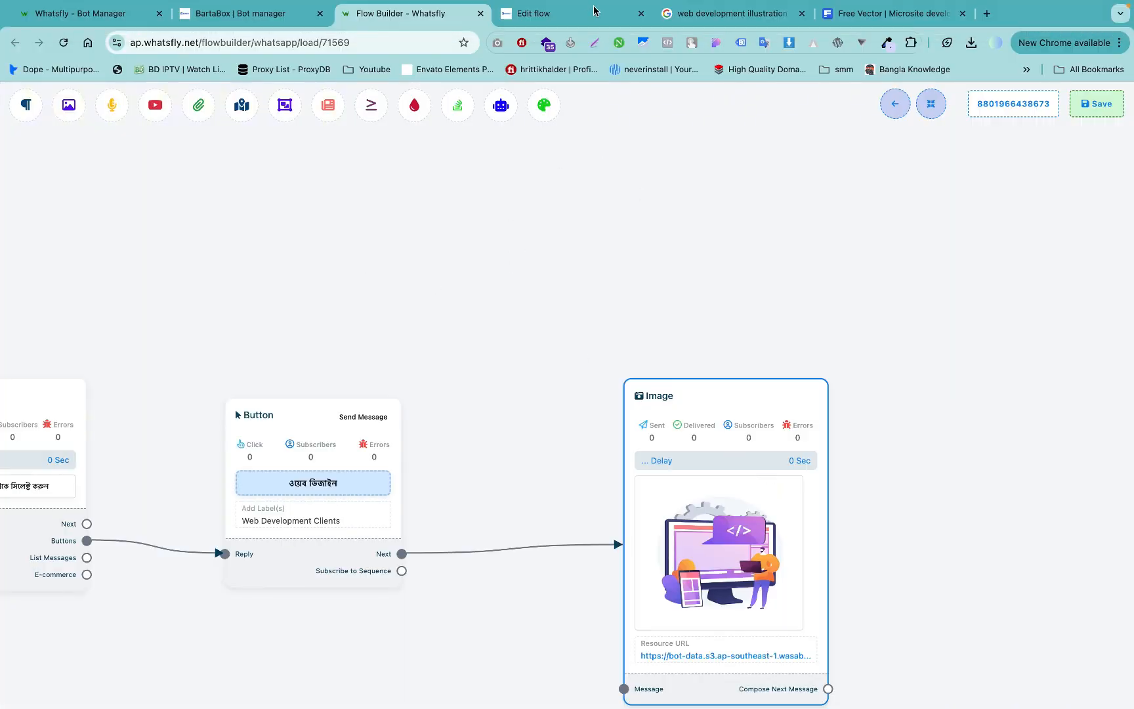
Step: Switch to the BartaBox flow, close the Button configuration, and copy the website packages message from the Text node belonging to the web design branch
{"action": "left_click", "coordinate": [570, 16]}
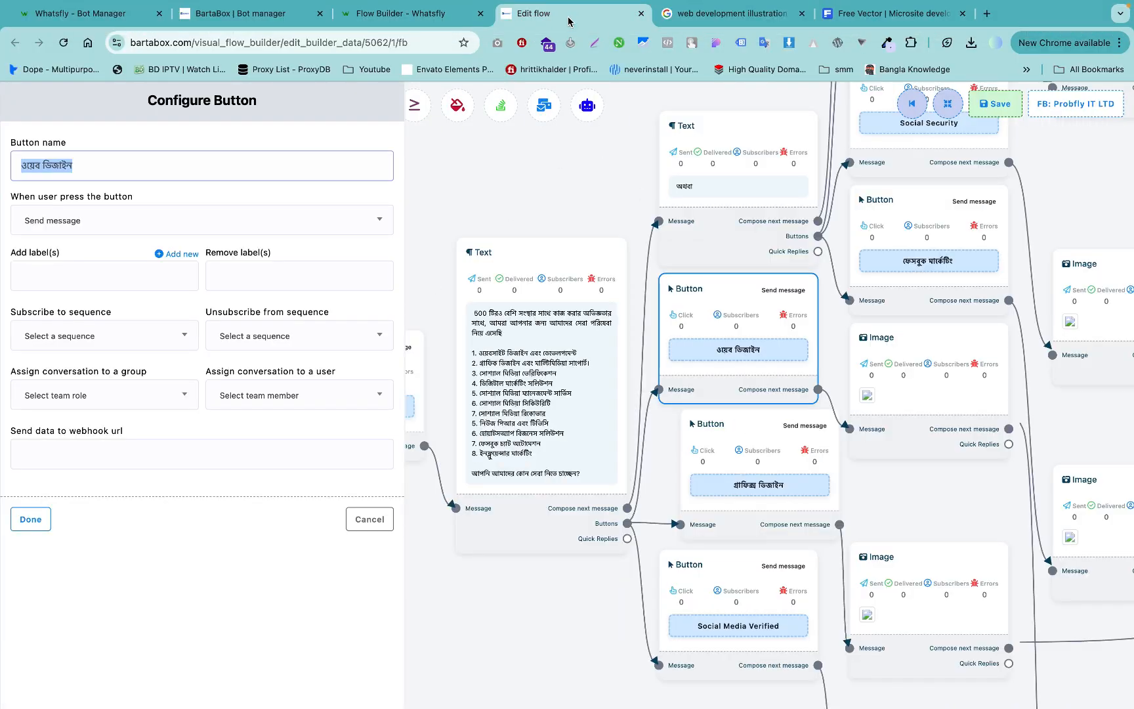
{"action": "left_click", "coordinate": [381, 520]}
{"action": "left_click_drag", "start_coordinate": [915, 431], "coordinate": [909, 422]}
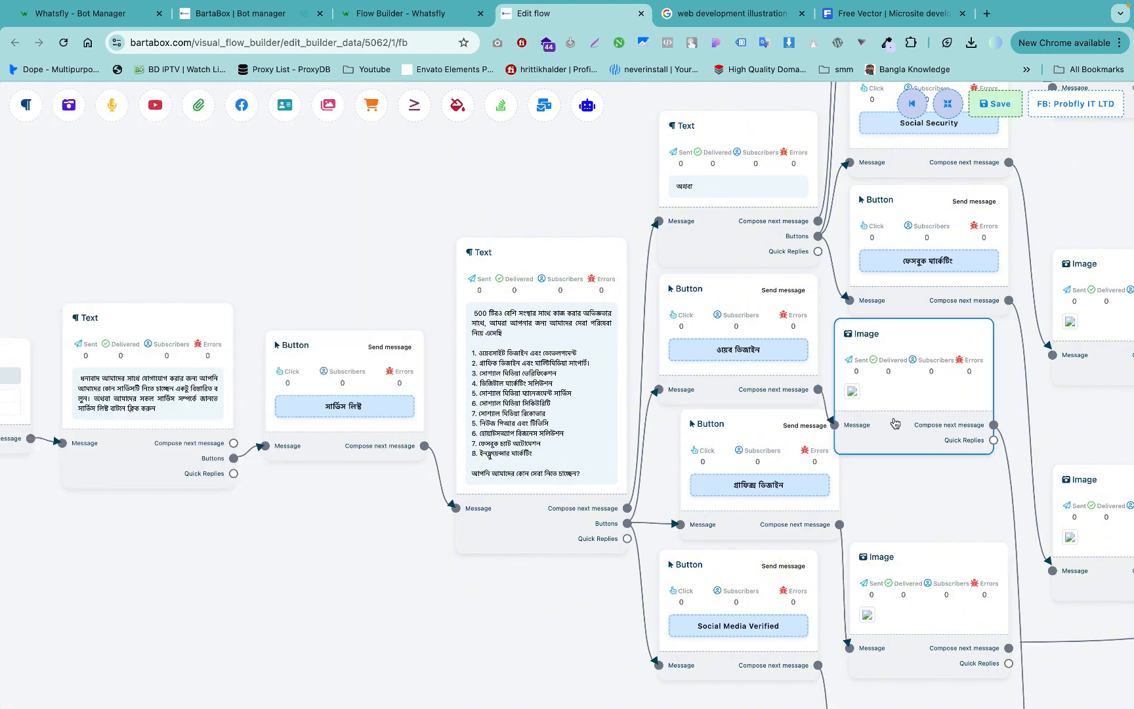
{"action": "scroll", "coordinate": [738, 304], "scroll_direction": "down", "scroll_amount": 5}
{"action": "scroll", "coordinate": [738, 304], "scroll_direction": "right", "scroll_amount": 7}
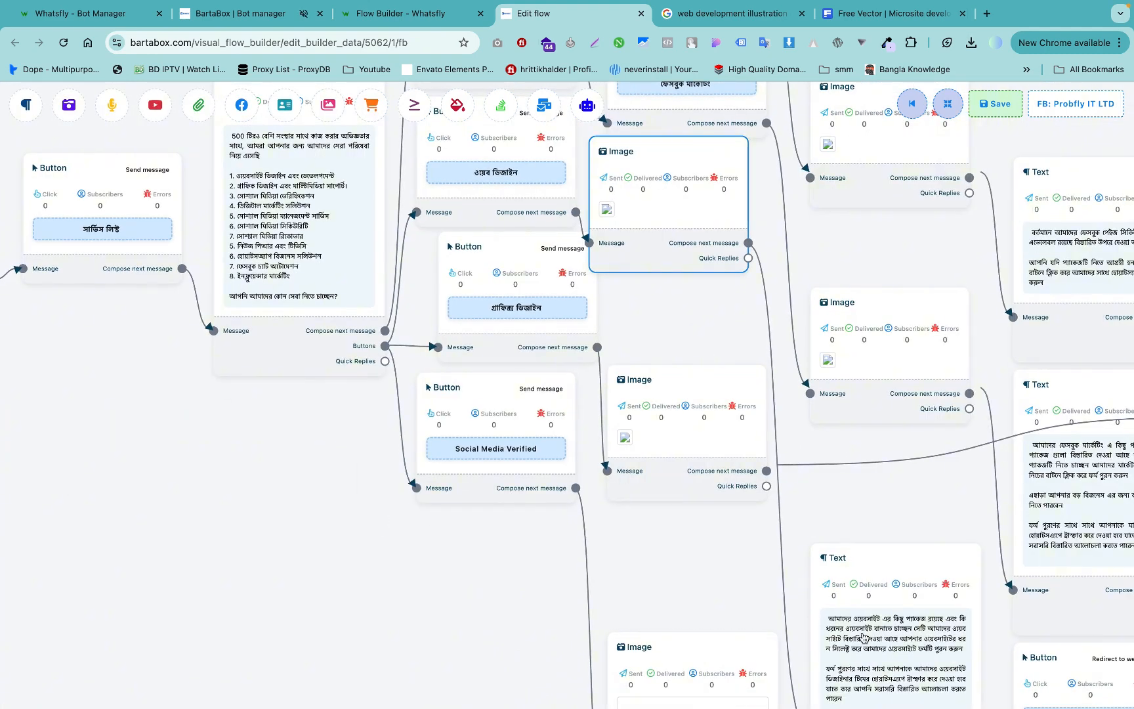
{"action": "double_click", "coordinate": [864, 636]}
{"action": "key", "text": "ctrl+a"}
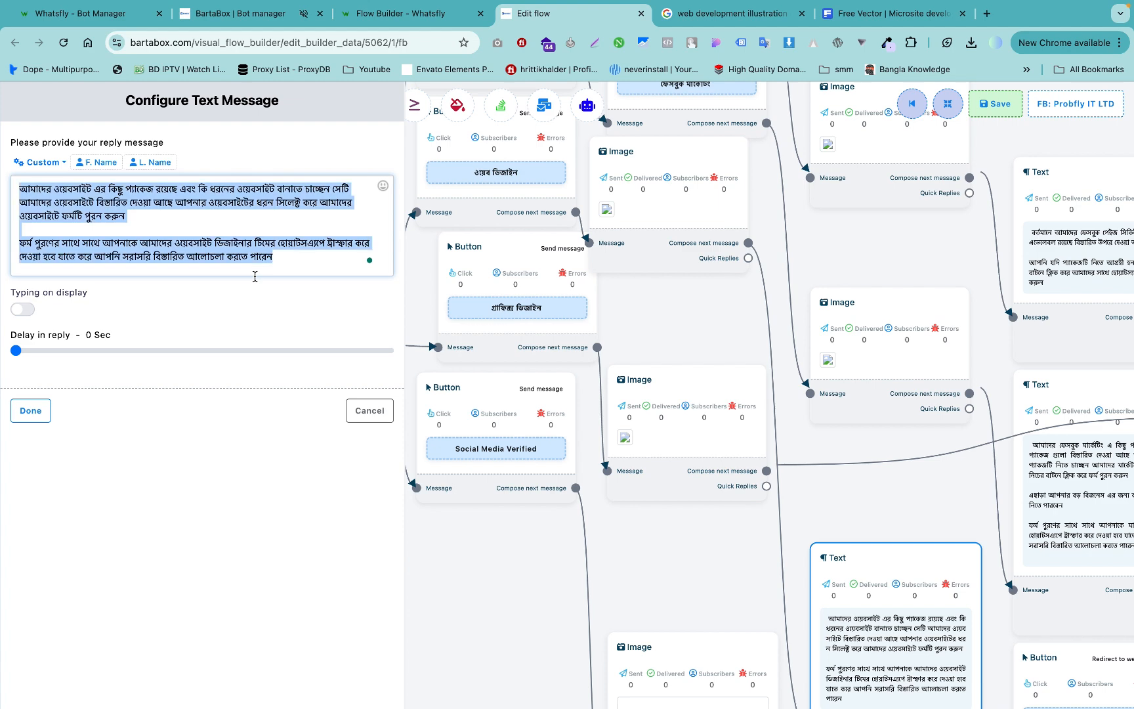
Step: In Whatsfly, add a Text node from the web development Image node's Compose Next Message output, paste the copied message, and save it
{"action": "left_click", "coordinate": [408, 18]}
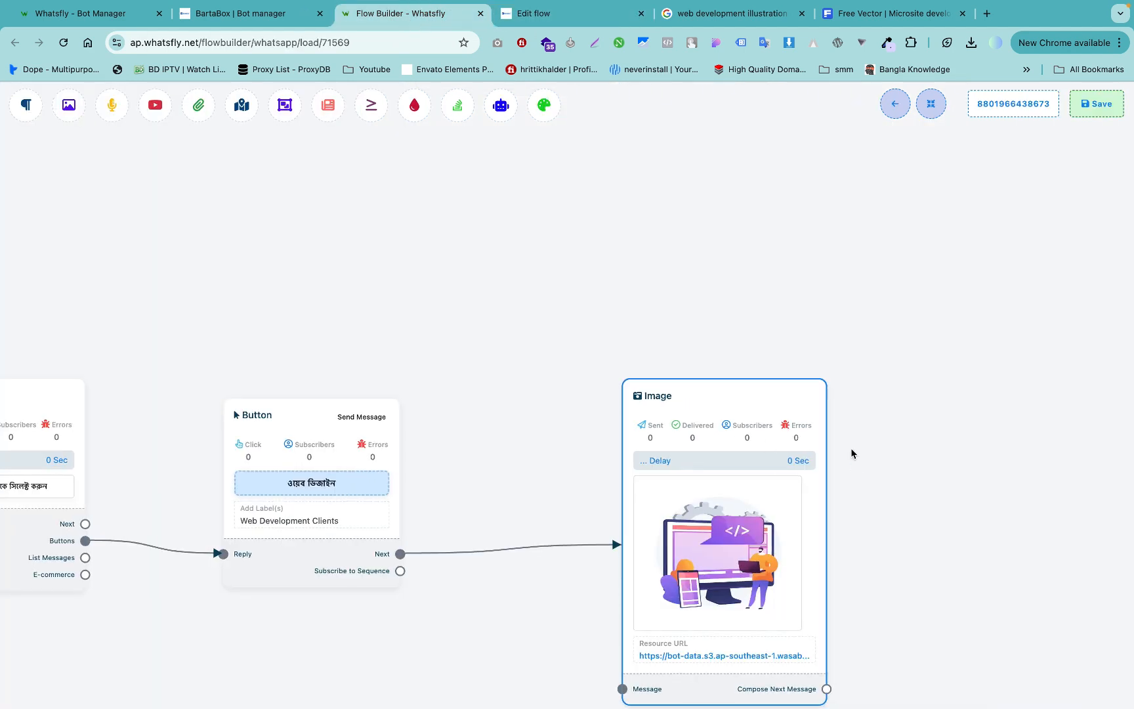
{"action": "scroll", "coordinate": [851, 455], "scroll_direction": "down", "scroll_amount": 3}
{"action": "scroll", "coordinate": [851, 456], "scroll_direction": "right", "scroll_amount": 6}
{"action": "left_click_drag", "start_coordinate": [614, 599], "coordinate": [719, 442]}
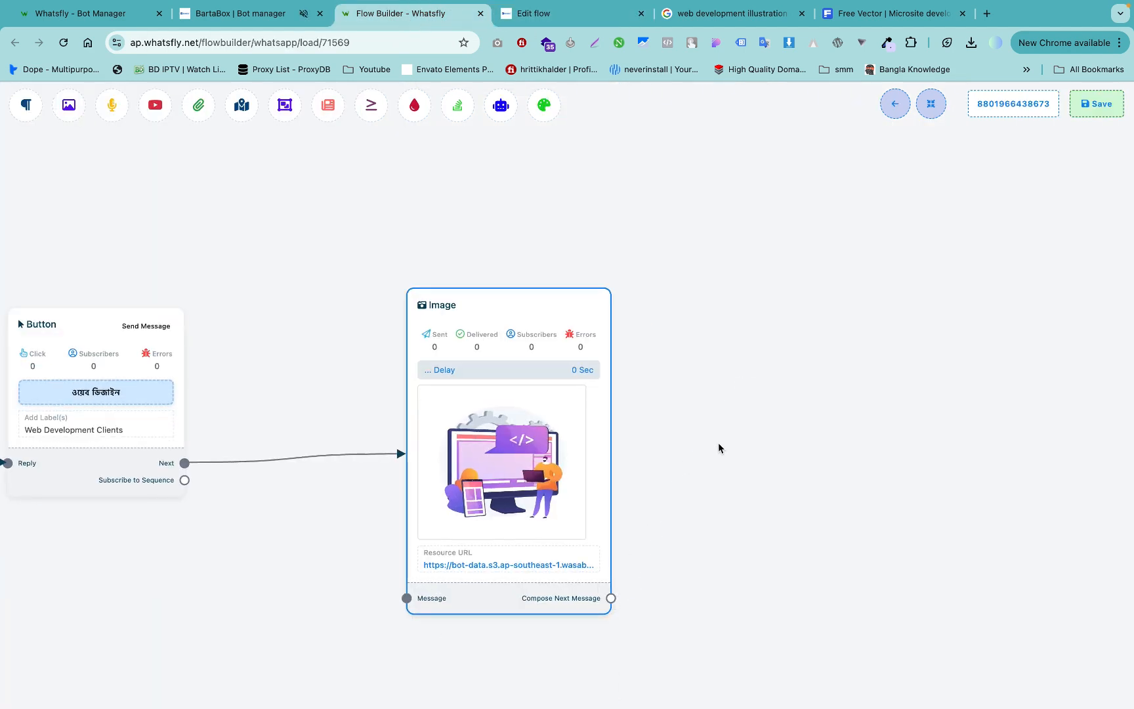
{"action": "left_click", "coordinate": [741, 459]}
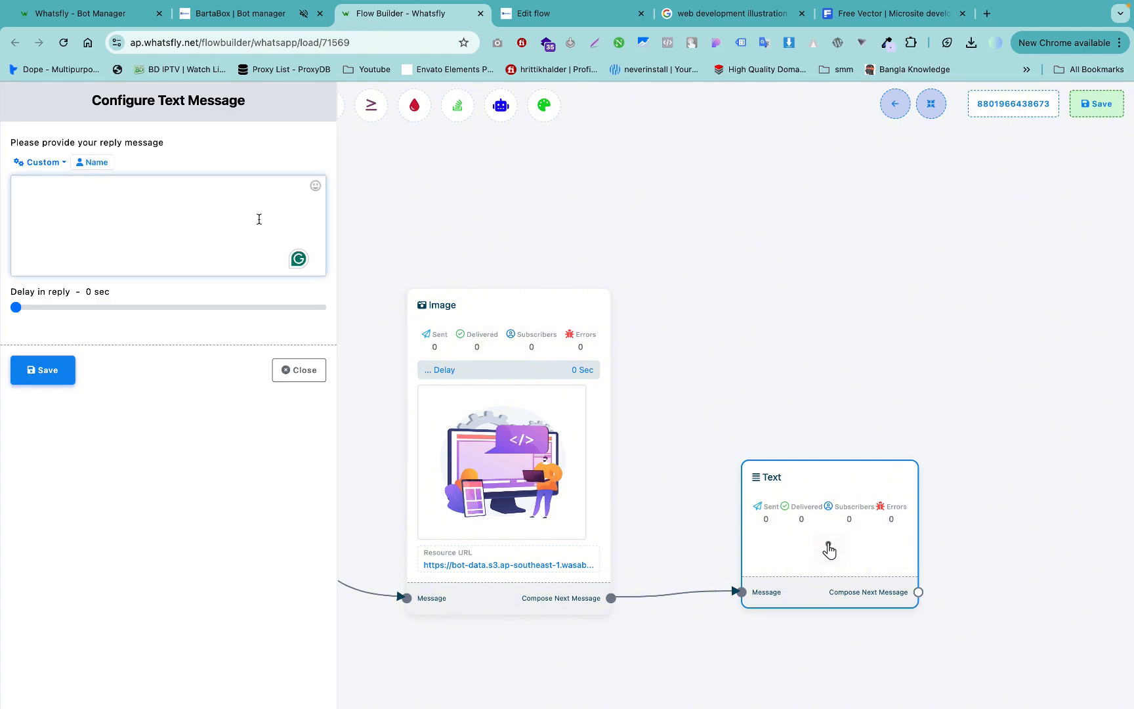
{"action": "left_click", "coordinate": [258, 220]}
{"action": "key", "text": "ctrl+v"}
{"action": "left_click", "coordinate": [53, 372]}
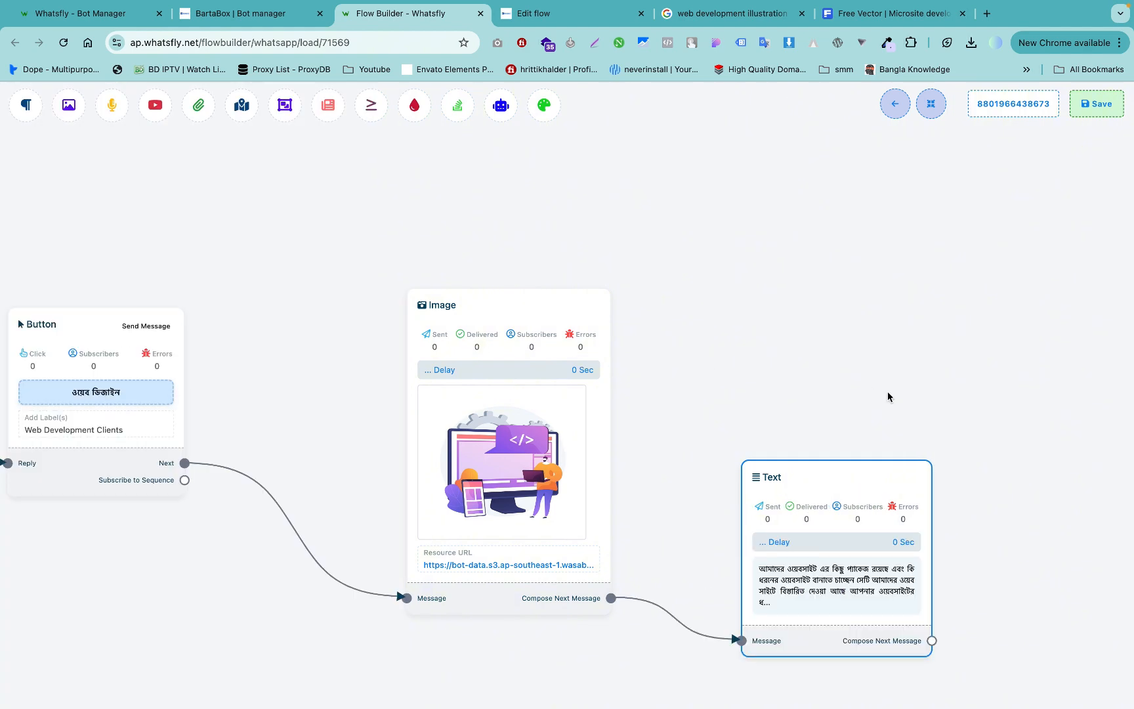
{"action": "left_click_drag", "start_coordinate": [887, 390], "coordinate": [765, 379]}
{"action": "left_click_drag", "start_coordinate": [809, 625], "coordinate": [661, 304]}
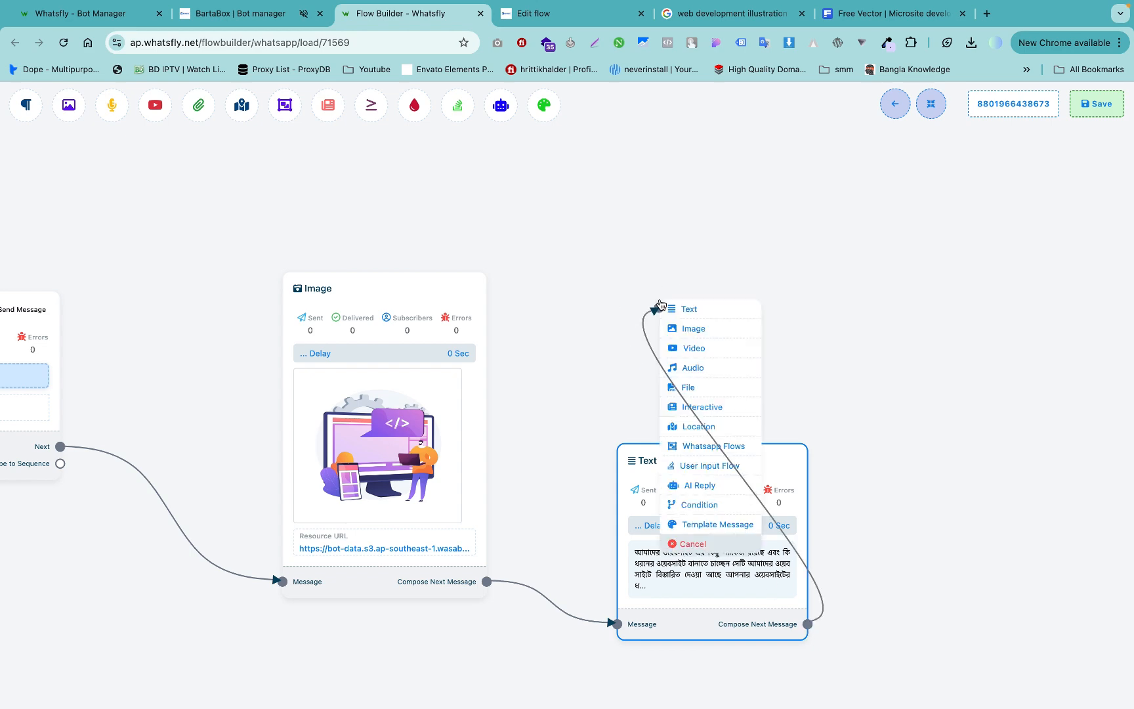
{"action": "left_click", "coordinate": [692, 545]}
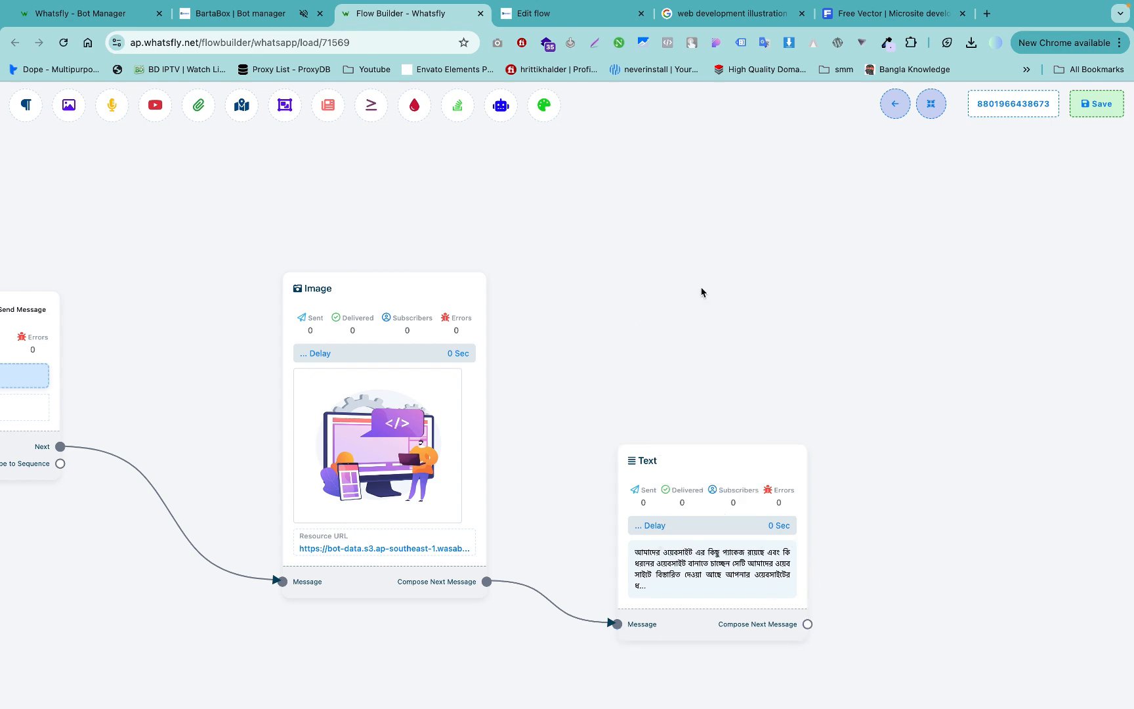
Step: Add a second Button node from the service list Interactive node's Buttons output, below the "ওয়েব ডিজাইন" Button
{"action": "left_click_drag", "start_coordinate": [701, 291], "coordinate": [958, 322]}
{"action": "left_click_drag", "start_coordinate": [444, 377], "coordinate": [587, 248]}
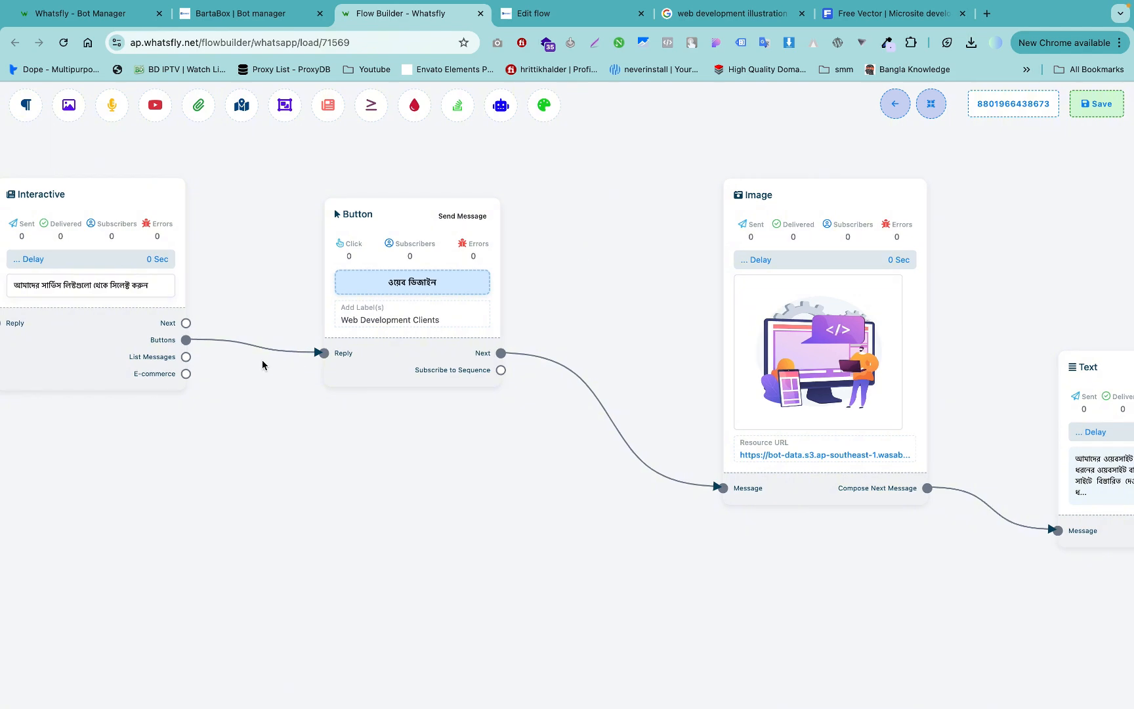
{"action": "left_click_drag", "start_coordinate": [186, 340], "coordinate": [355, 475]}
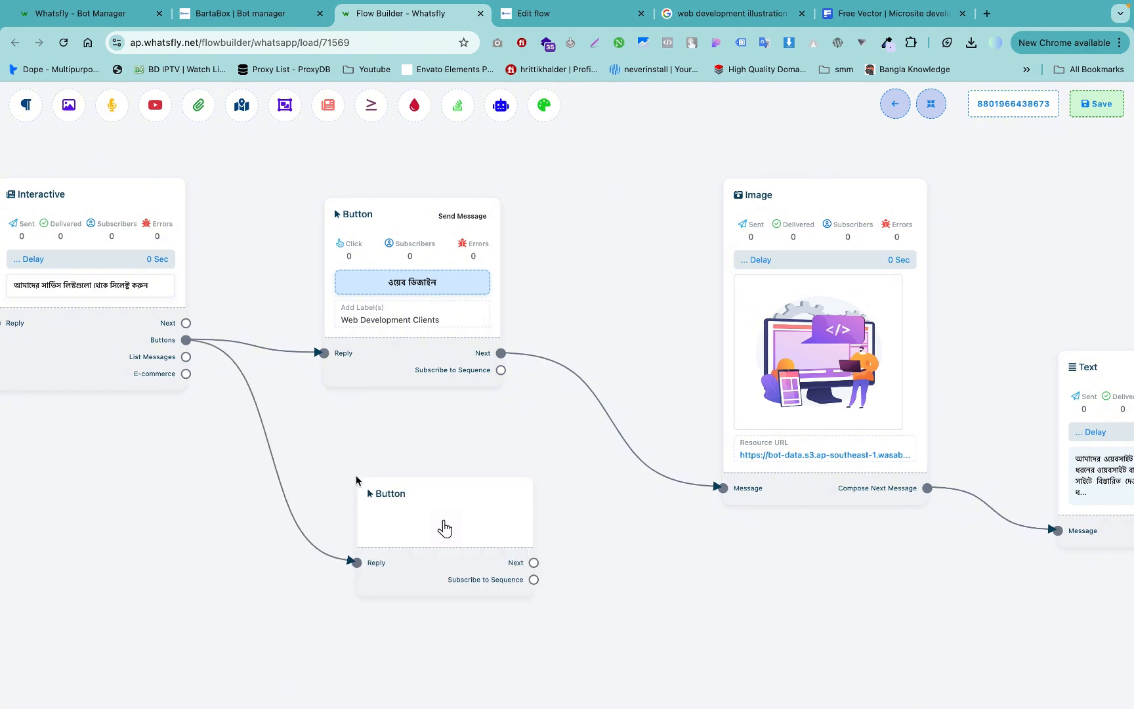
Step: Switch to the BartaBox flow and copy the button name "গ্রাফিক্স ডিজাইন" from its Button node
{"action": "left_click", "coordinate": [568, 14]}
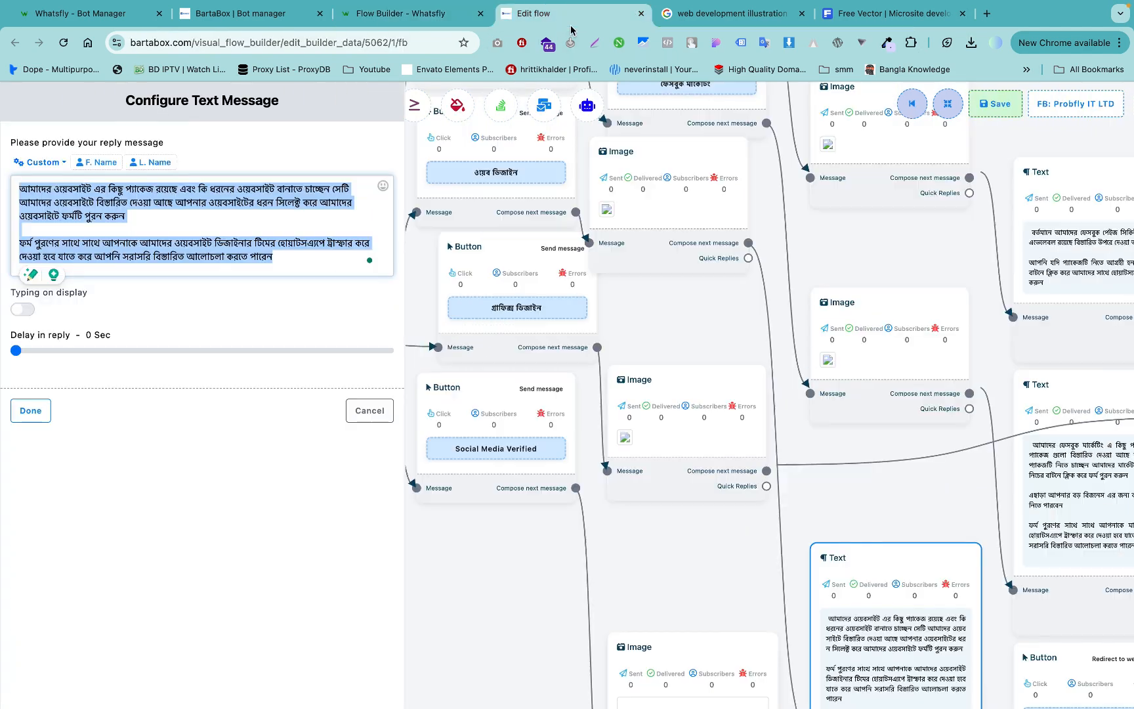
{"action": "left_click", "coordinate": [546, 314]}
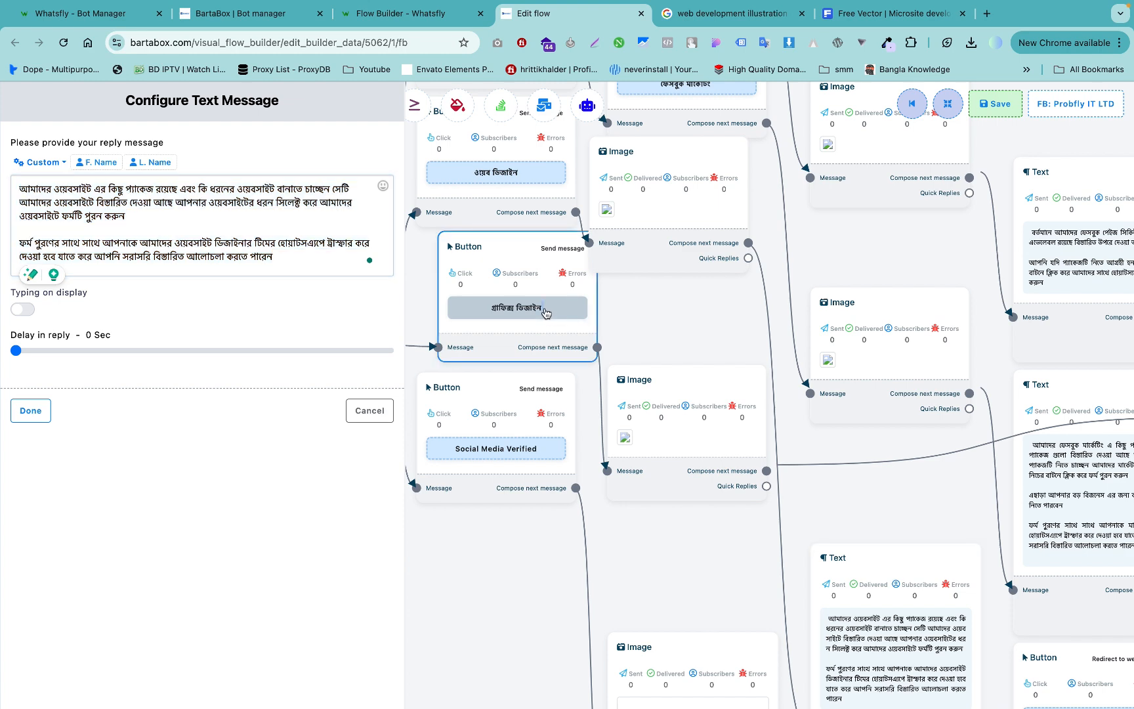
{"action": "triple_click", "coordinate": [146, 162]}
{"action": "key", "text": "super+c"}
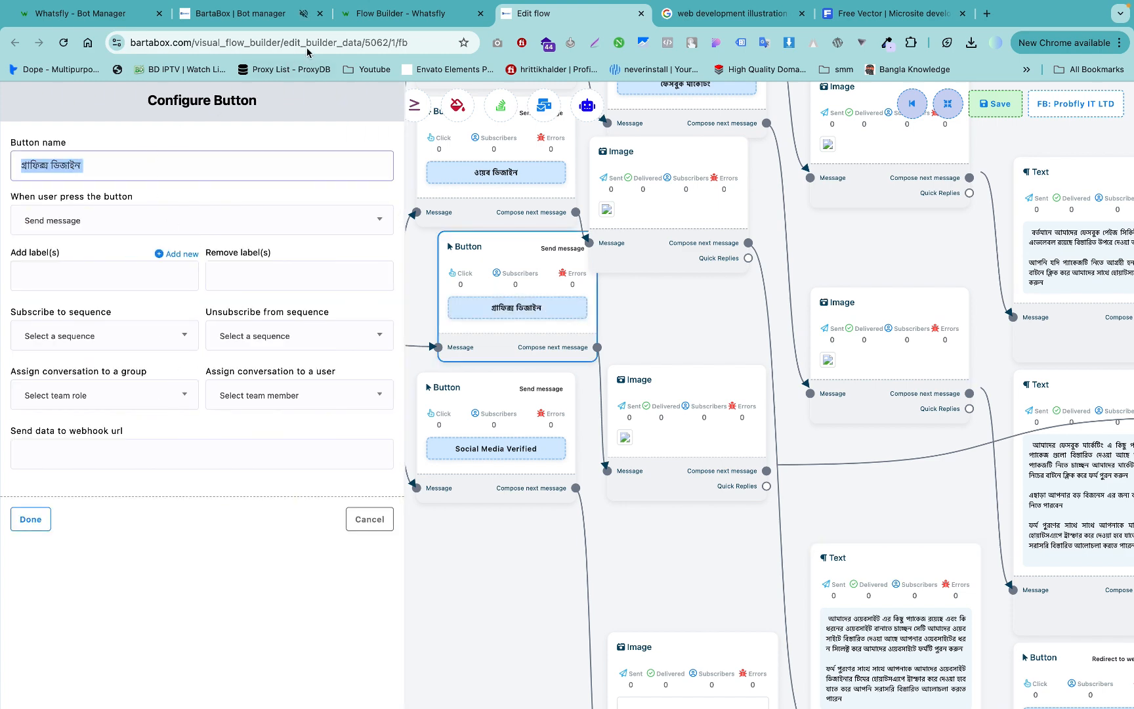
Step: In Whatsfly, name the second Button "গ্রাফিক্স ডিজাইন", set its action to Send Message, and save it without a label
{"action": "left_click", "coordinate": [365, 19]}
{"action": "key", "text": "super+v"}
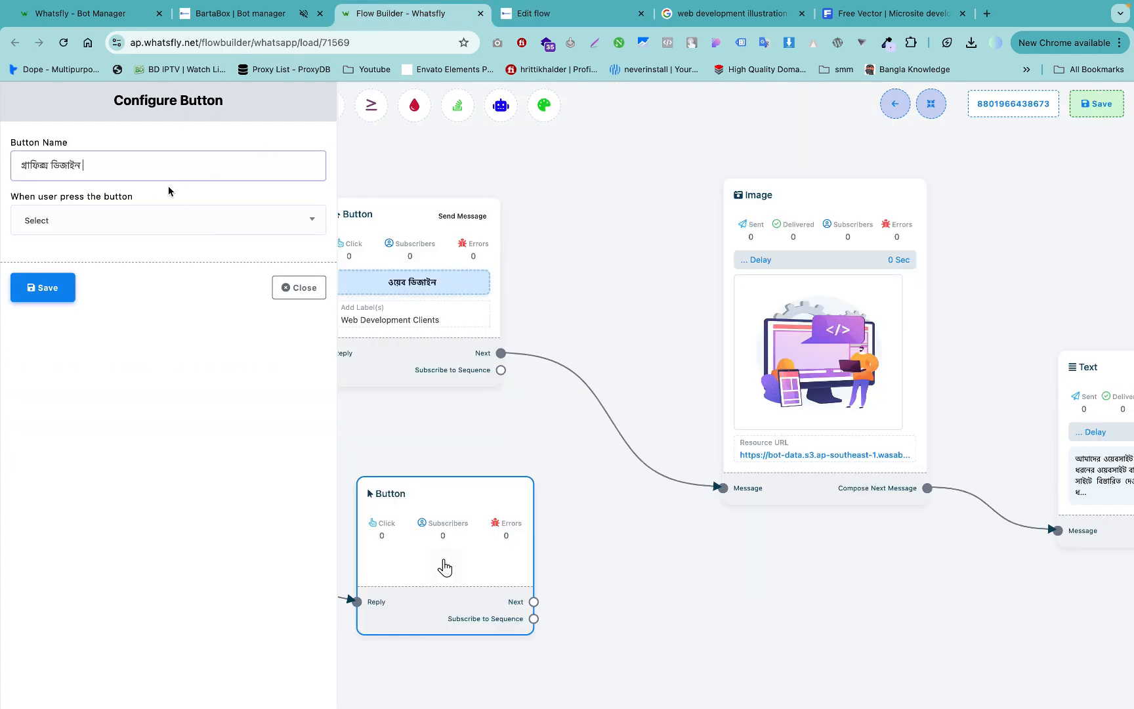
{"action": "left_click", "coordinate": [131, 221]}
{"action": "left_click", "coordinate": [102, 305]}
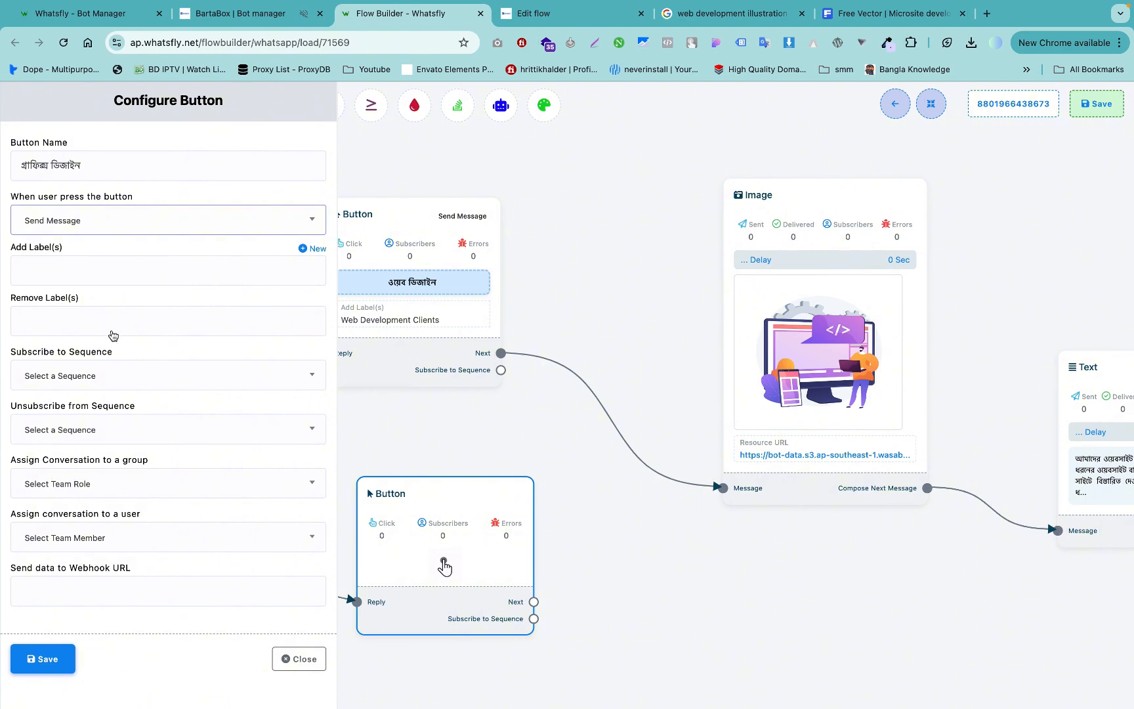
{"action": "left_click", "coordinate": [111, 285]}
{"action": "left_click", "coordinate": [92, 453]}
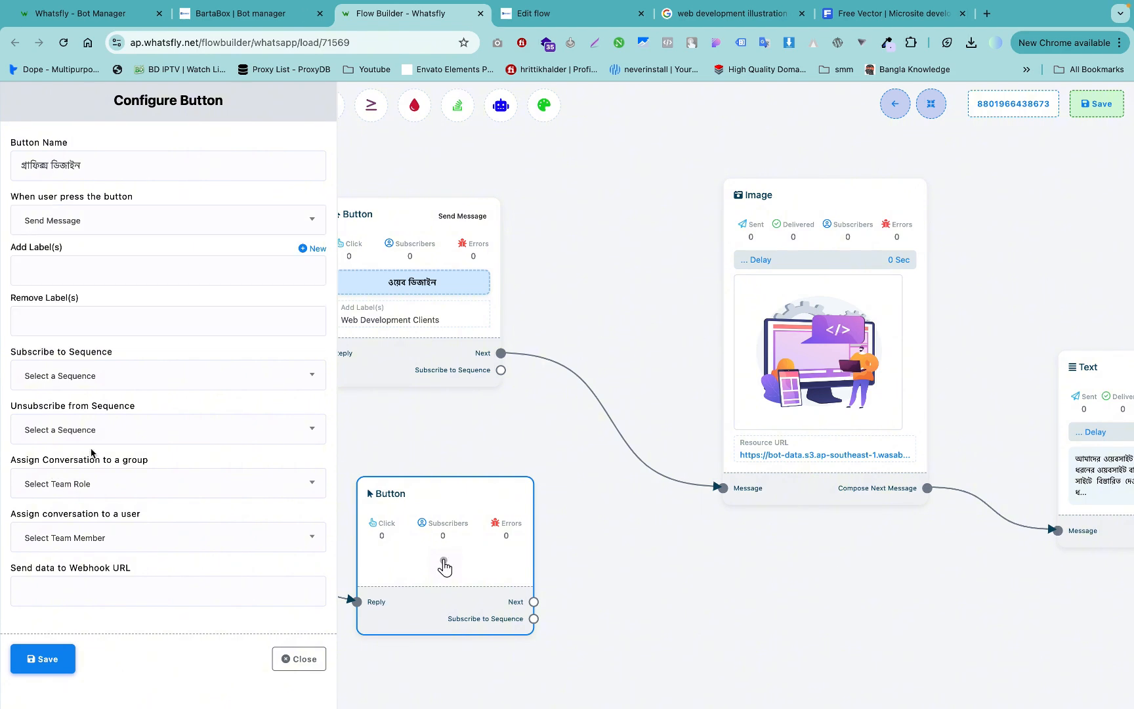
{"action": "left_click", "coordinate": [51, 658]}
Step: Add an Image node from the "গ্রাফিক্স ডিজাইন" Button node's Next output and open its configuration
{"action": "left_click_drag", "start_coordinate": [534, 607], "coordinate": [773, 593]}
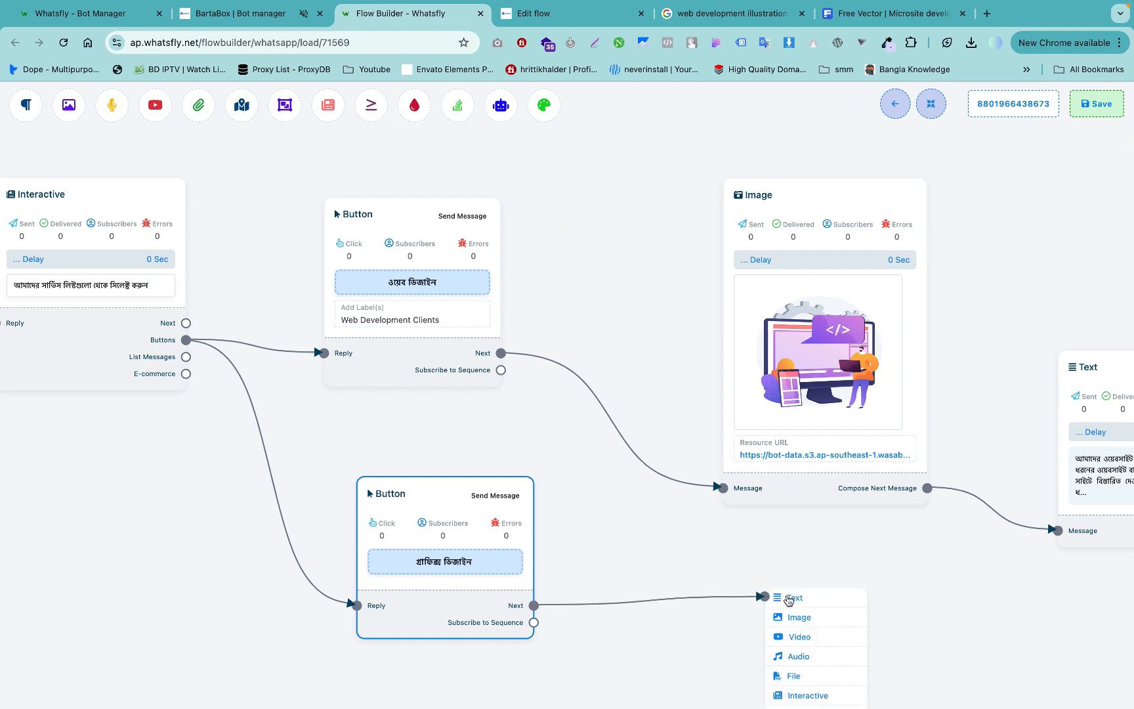
{"action": "left_click", "coordinate": [797, 617]}
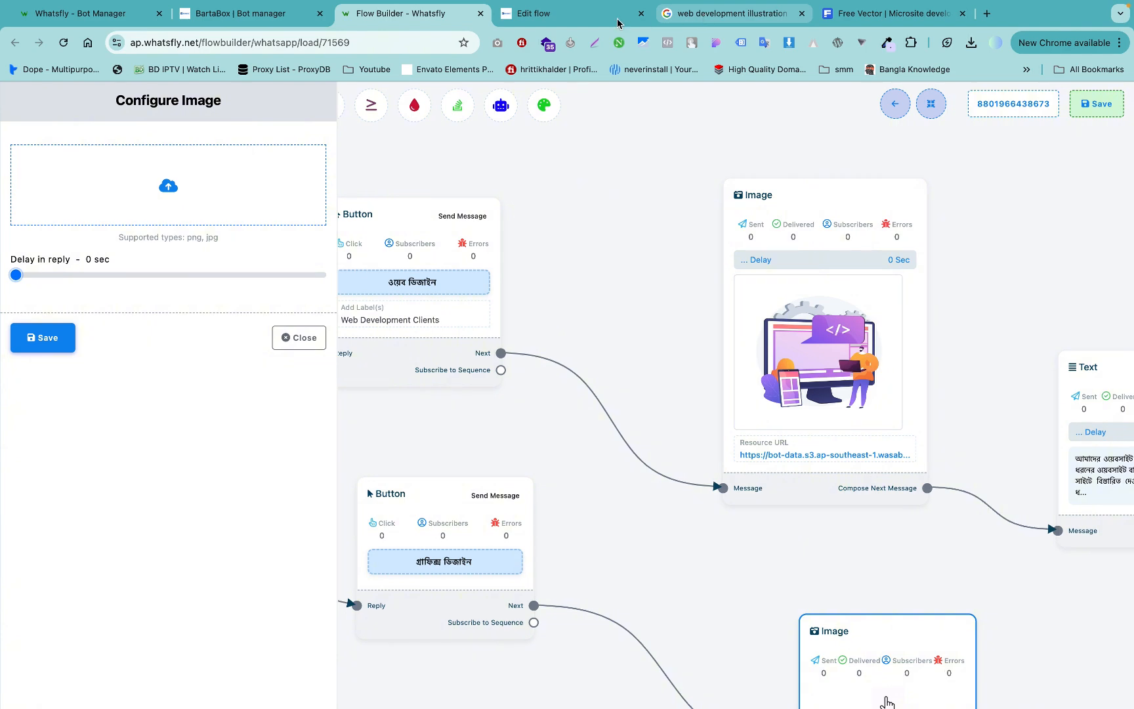
Step: Replace the Google image results with probfly.com and open its Graphics Design service page
{"action": "left_click", "coordinate": [662, 15]}
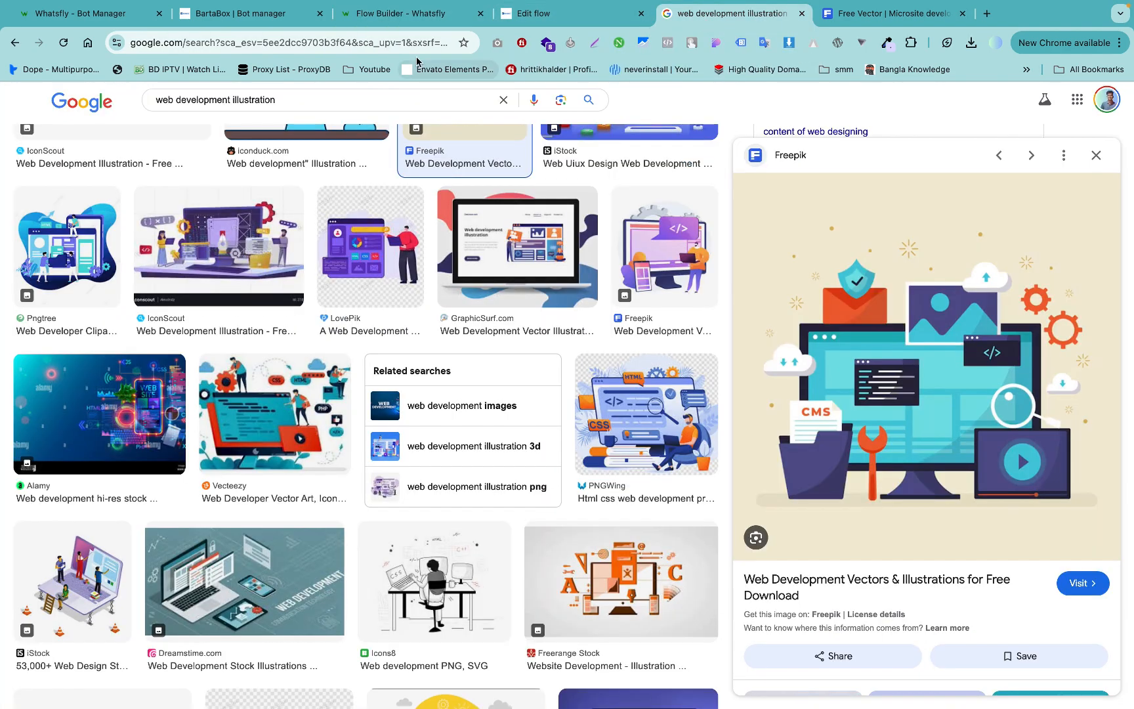
{"action": "left_click", "coordinate": [373, 43]}
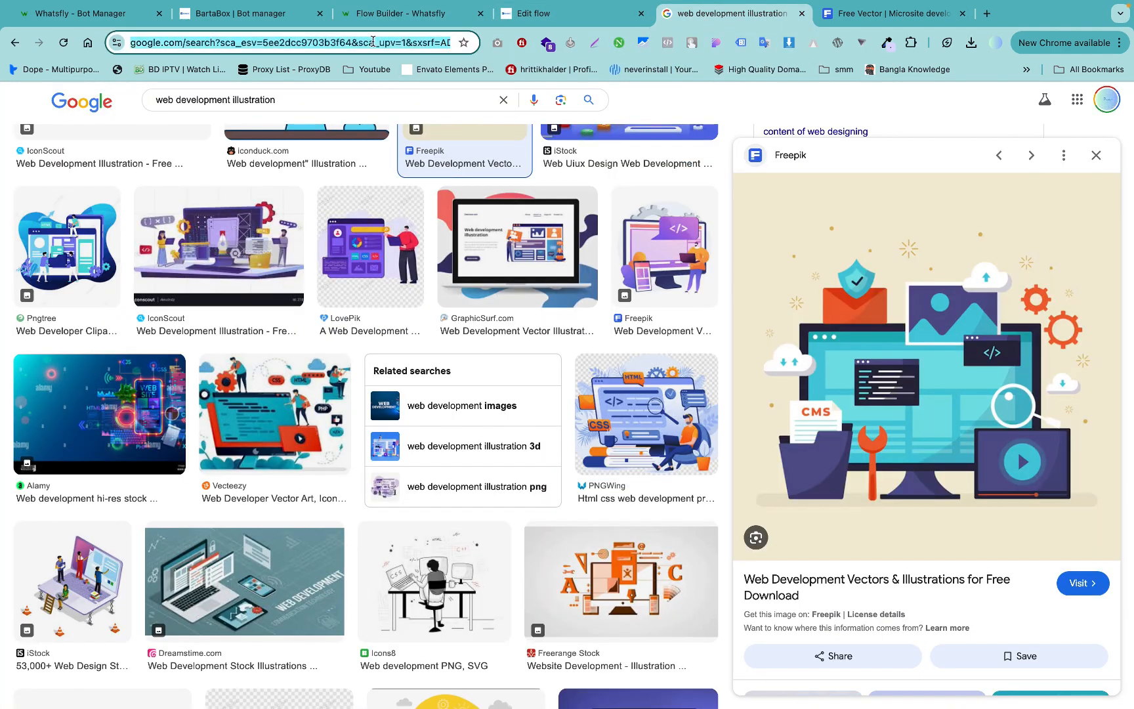
{"action": "type", "text": "probfly.com"}
{"action": "key", "text": "Return"}
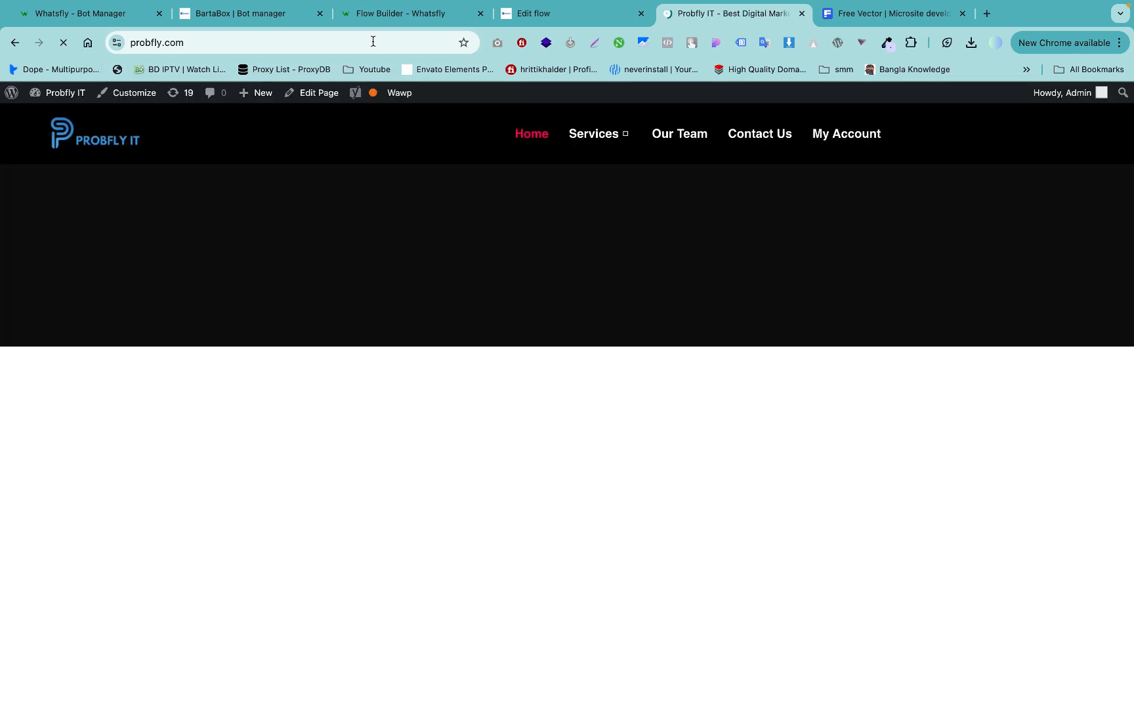
{"action": "mouse_move", "coordinate": [640, 139]}
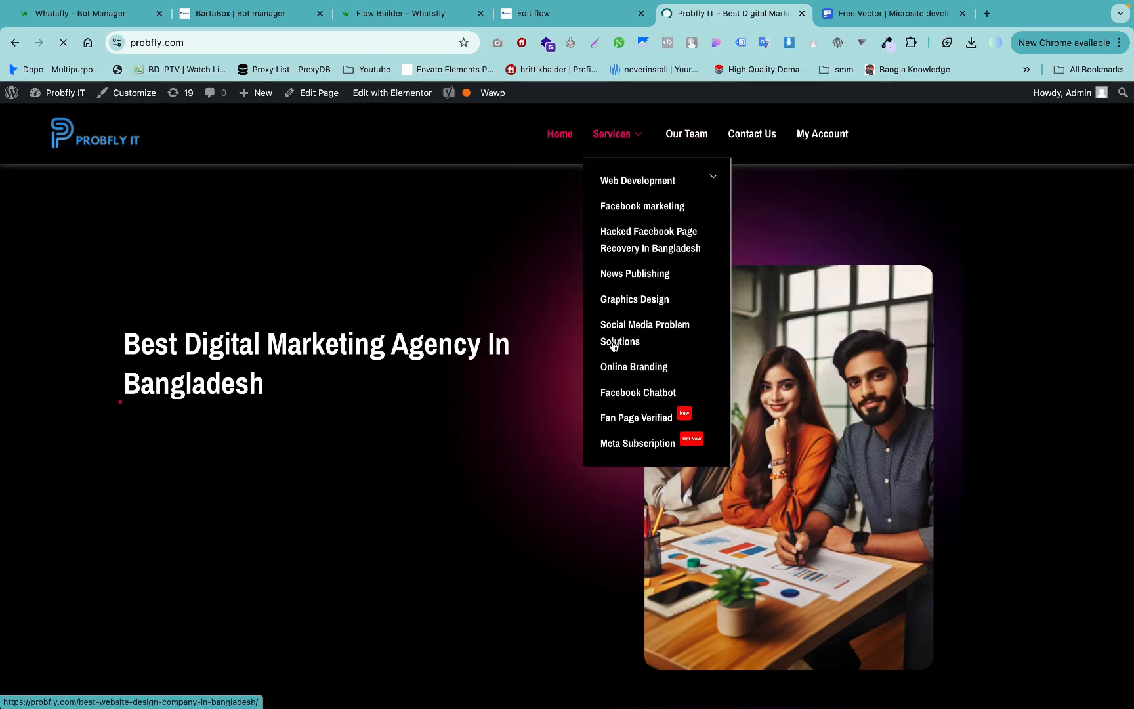
{"action": "left_click", "coordinate": [633, 307]}
Step: Capture a screenshot of the Starter, Growth and Advance cards under Monthly Graphic Design Package, and return to the Whatsfly flow
{"action": "scroll", "coordinate": [525, 486], "scroll_direction": "down", "scroll_amount": 10}
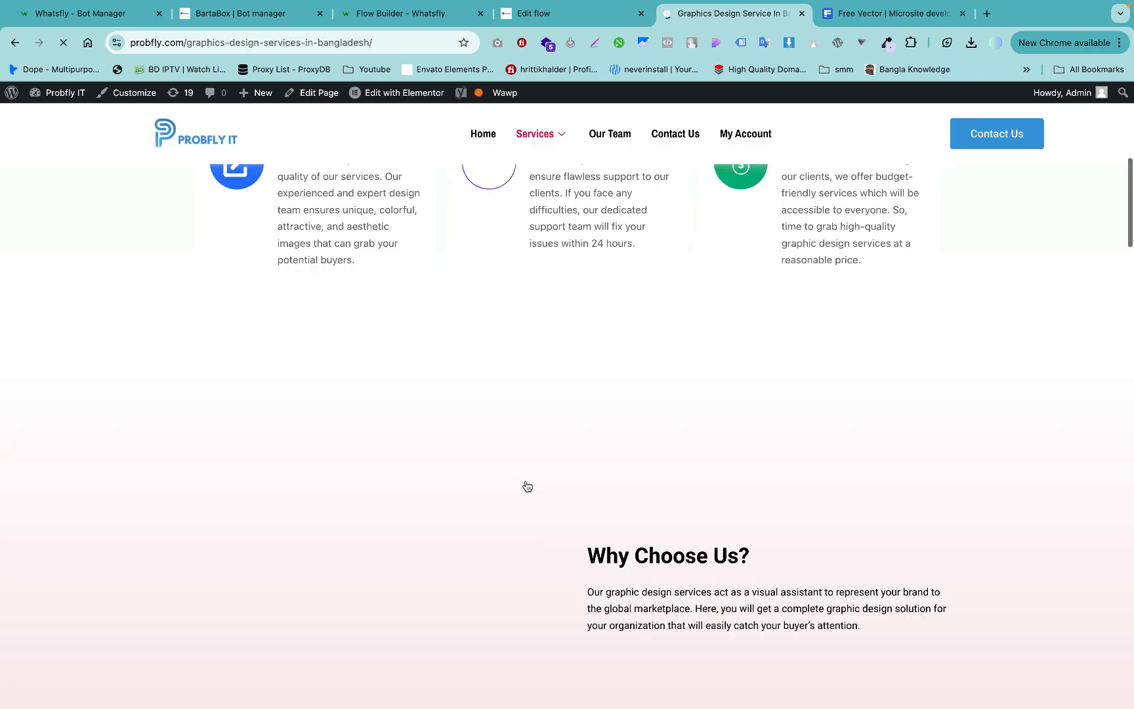
{"action": "scroll", "coordinate": [526, 486], "scroll_direction": "down", "scroll_amount": 15}
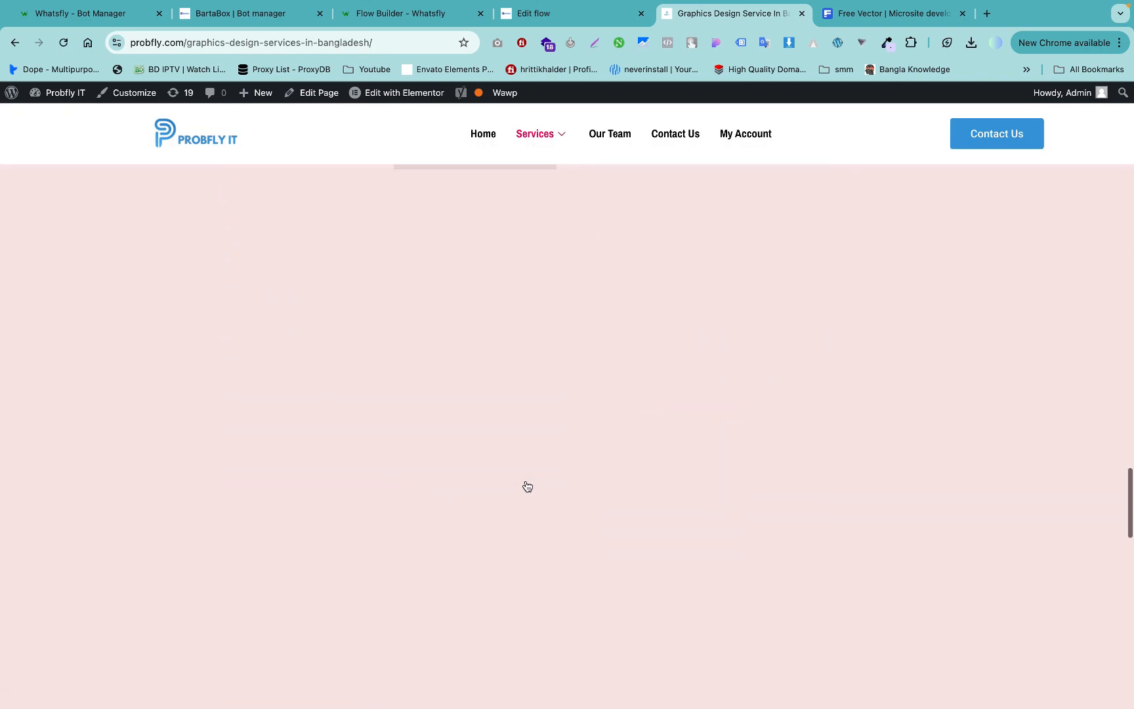
{"action": "scroll", "coordinate": [526, 486], "scroll_direction": "down", "scroll_amount": 8}
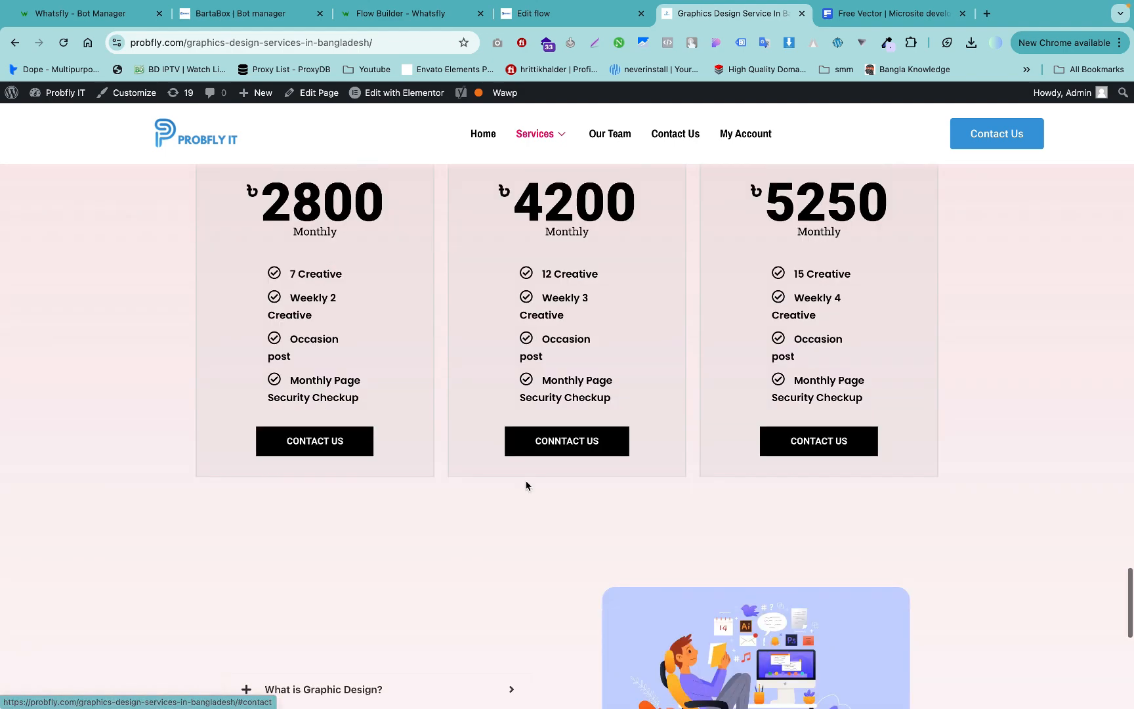
{"action": "scroll", "coordinate": [526, 488], "scroll_direction": "up", "scroll_amount": 2}
{"action": "scroll", "coordinate": [526, 483], "scroll_direction": "up", "scroll_amount": 3}
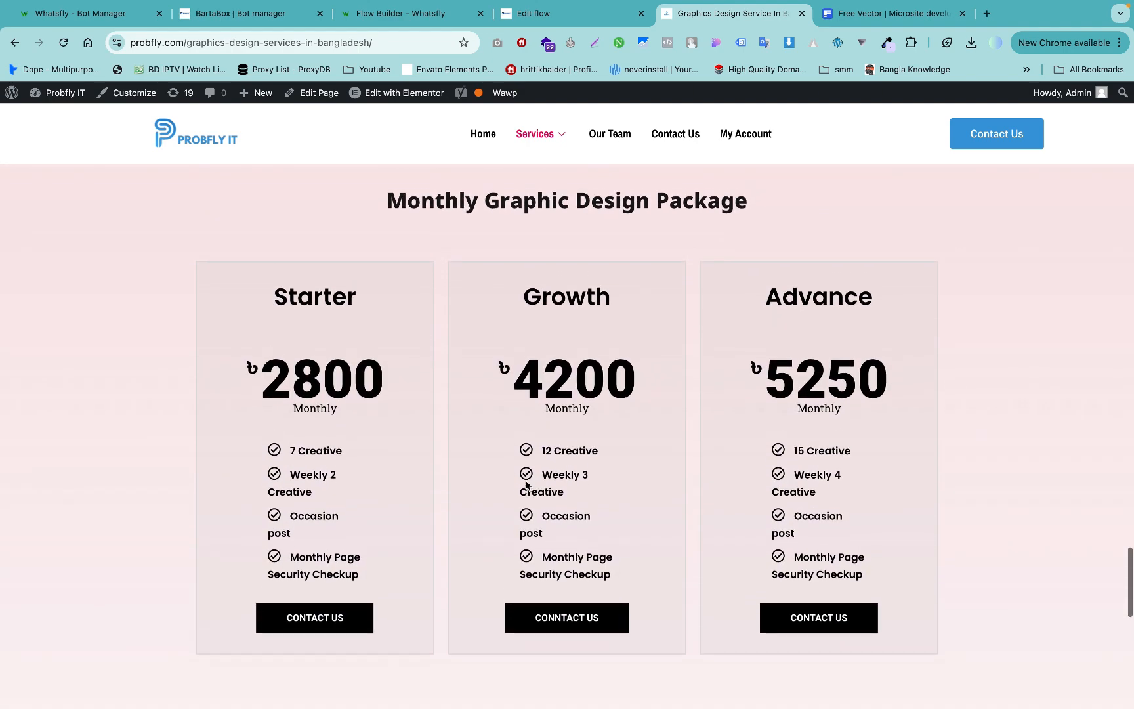
{"action": "key", "text": "super+shift+4"}
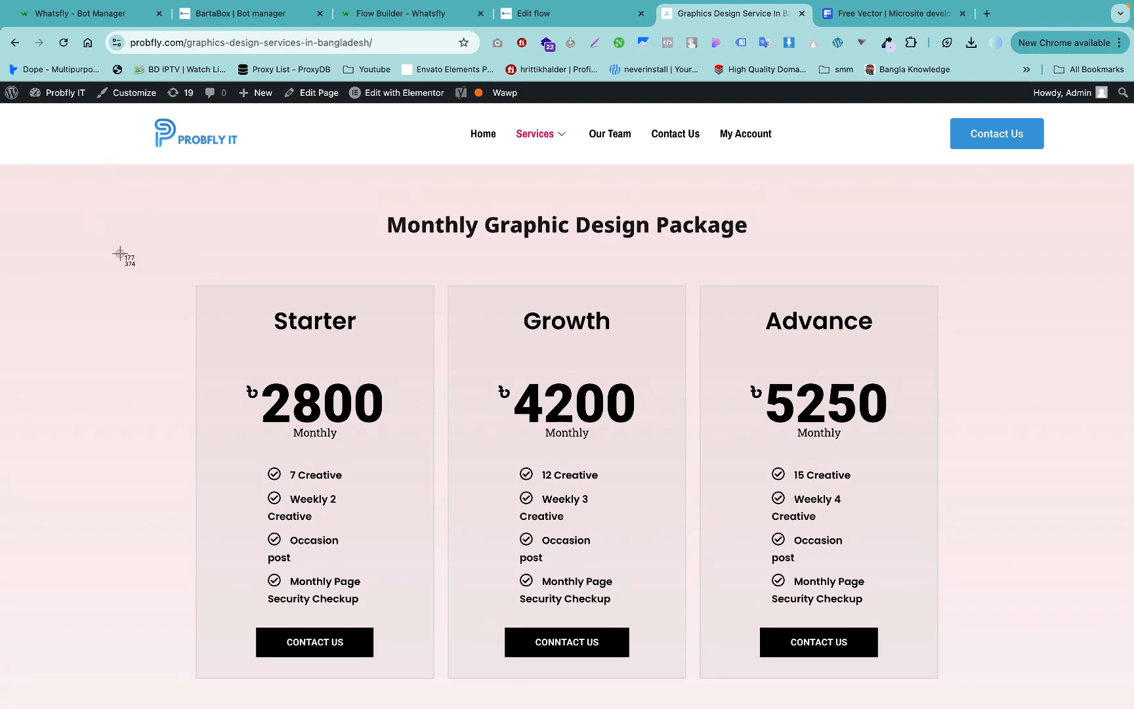
{"action": "left_click_drag", "start_coordinate": [121, 254], "coordinate": [1058, 693]}
{"action": "left_click", "coordinate": [433, 25]}
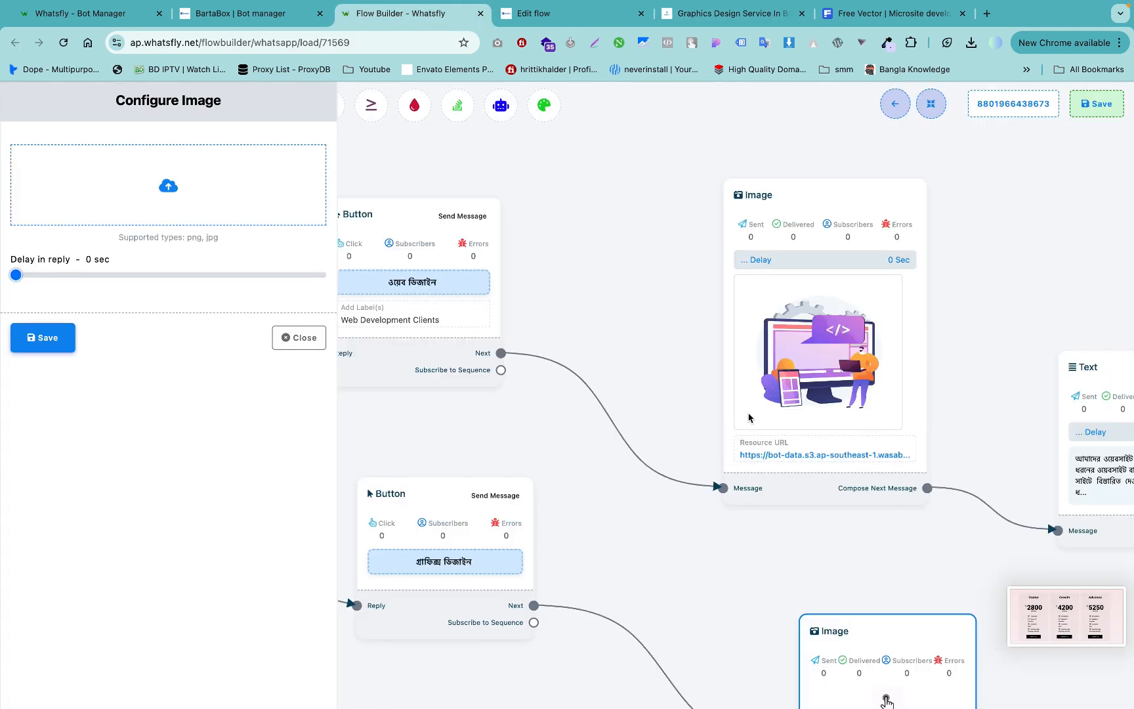
{"action": "left_click", "coordinate": [183, 192]}
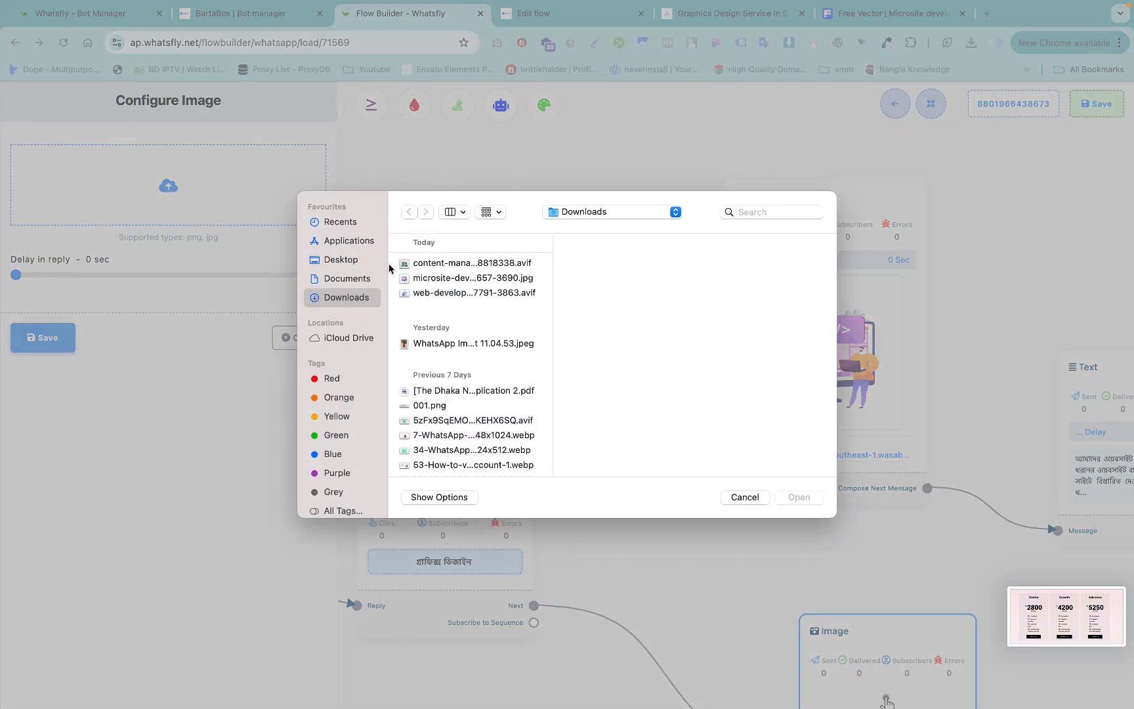
{"action": "left_click", "coordinate": [356, 223]}
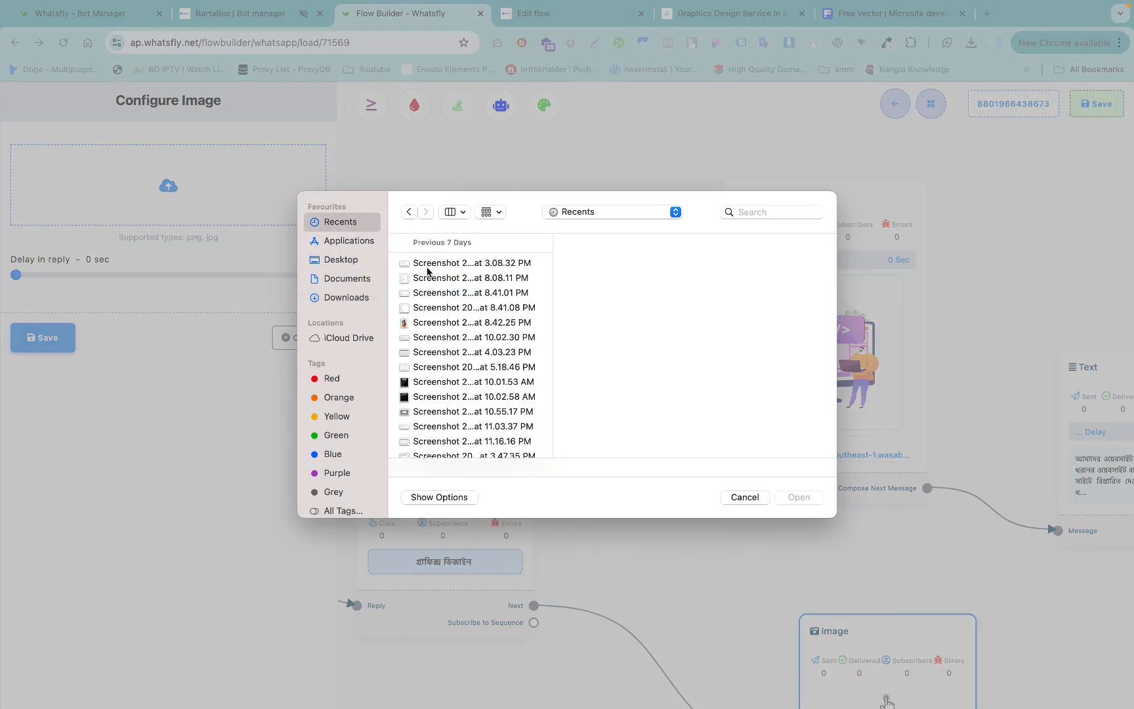
{"action": "left_click", "coordinate": [741, 497]}
{"action": "left_click_drag", "start_coordinate": [819, 290], "coordinate": [697, 144]}
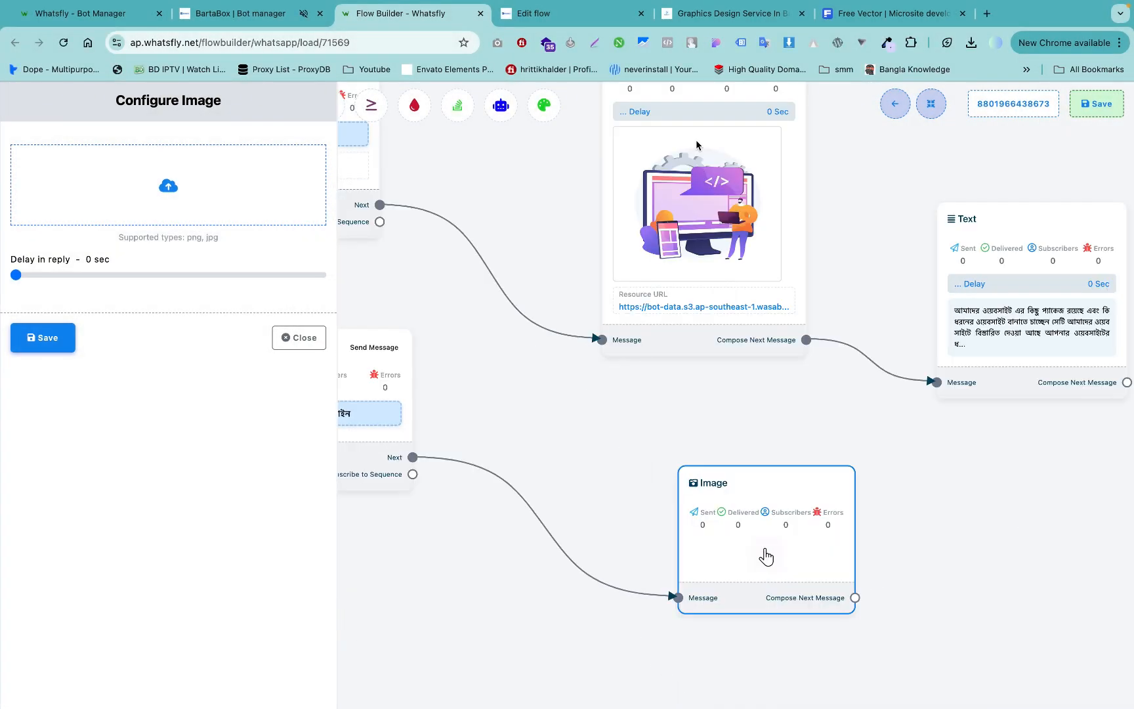
Step: In the BartaBox flow, open the Text node about the graphic design packages and copy its whole reply message
{"action": "left_click", "coordinate": [571, 13]}
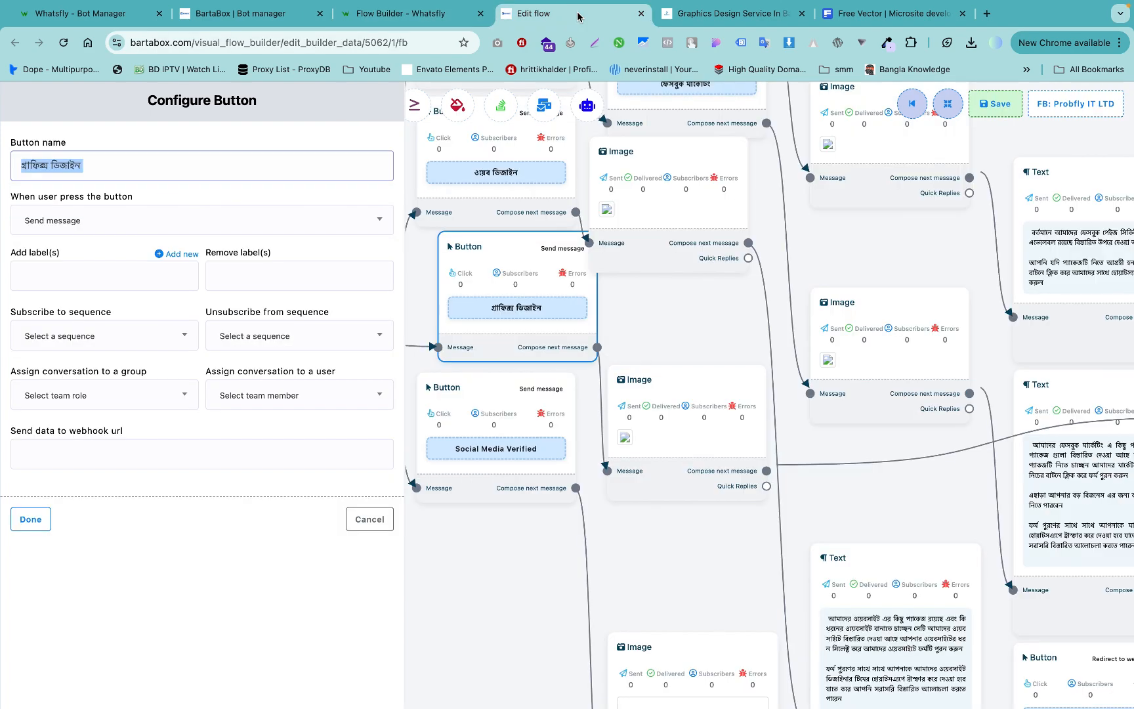
{"action": "left_click_drag", "start_coordinate": [880, 500], "coordinate": [788, 432]}
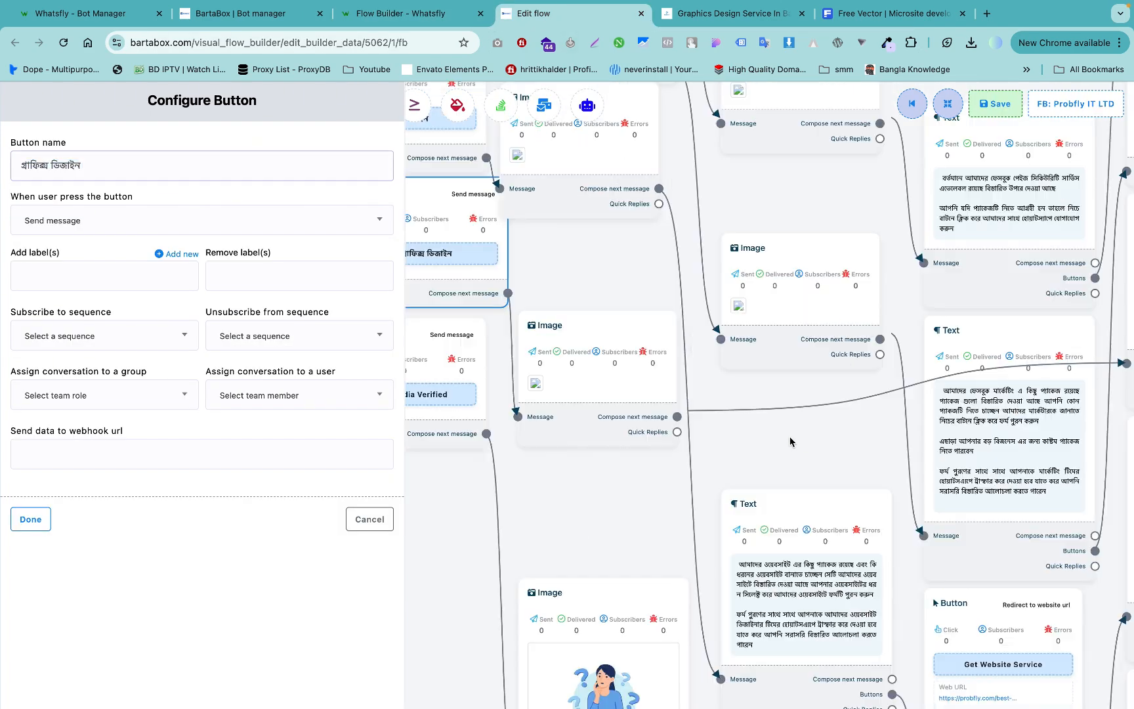
{"action": "scroll", "coordinate": [788, 432], "scroll_direction": "down", "scroll_amount": 1}
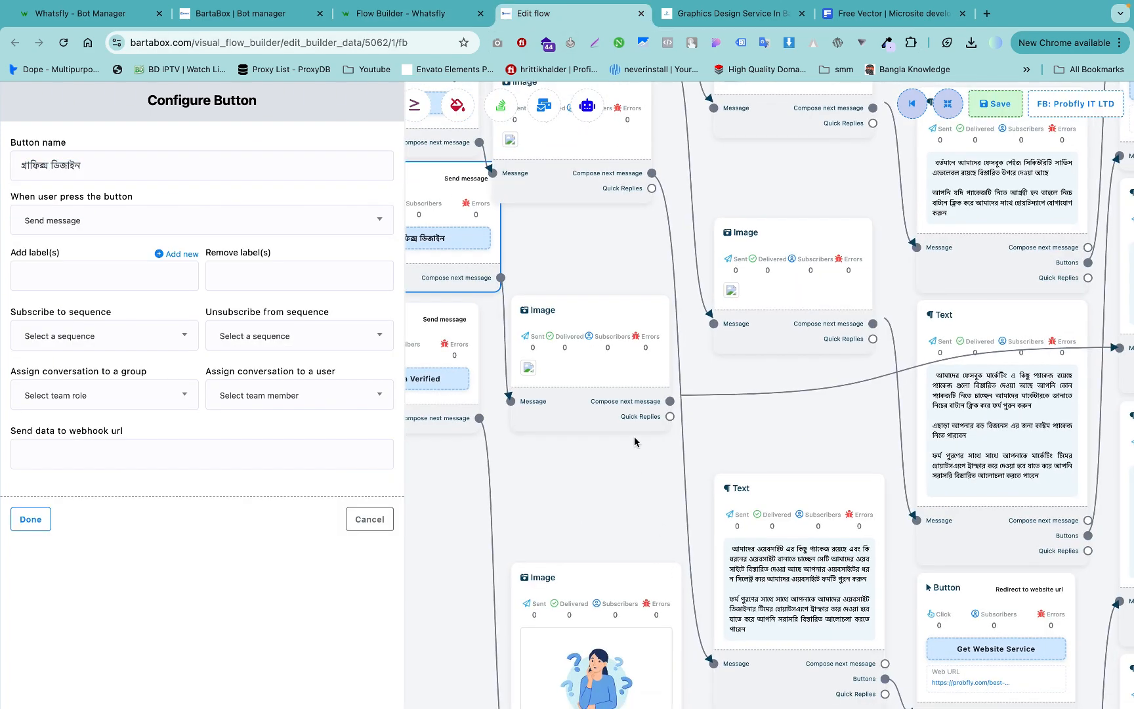
{"action": "scroll", "coordinate": [655, 463], "scroll_direction": "up", "scroll_amount": 1}
{"action": "scroll", "coordinate": [655, 463], "scroll_direction": "left", "scroll_amount": 1}
{"action": "scroll", "coordinate": [764, 447], "scroll_direction": "down", "scroll_amount": 1}
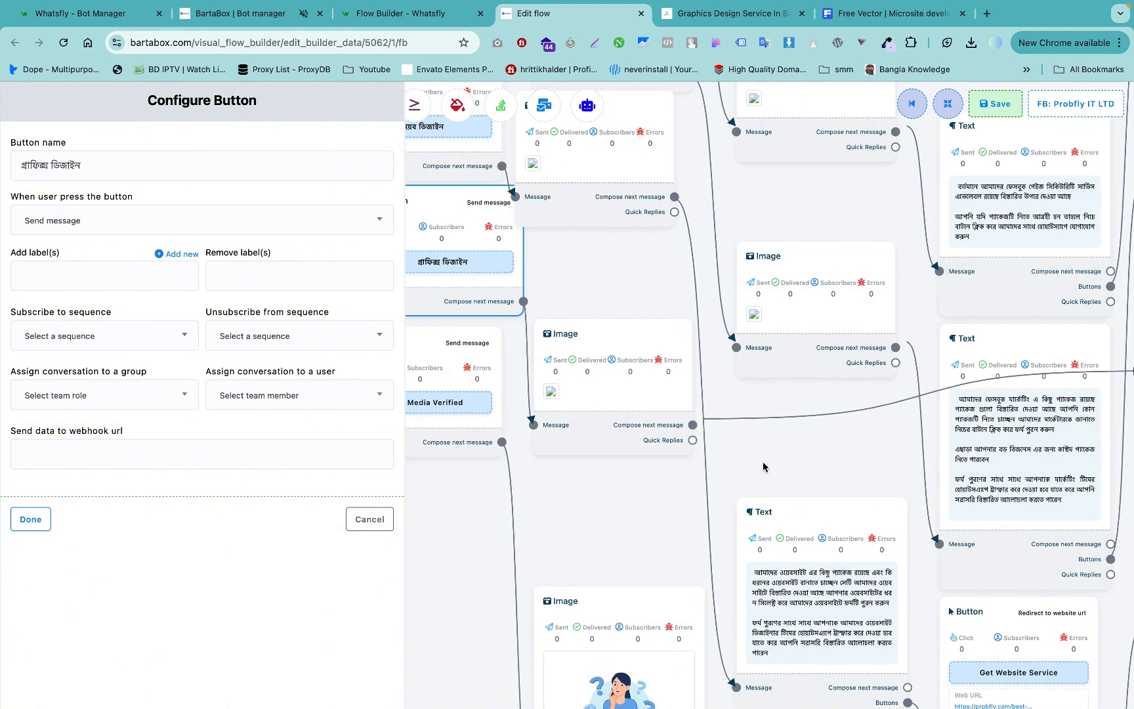
{"action": "scroll", "coordinate": [640, 451], "scroll_direction": "right", "scroll_amount": 5}
{"action": "scroll", "coordinate": [640, 452], "scroll_direction": "down", "scroll_amount": 1}
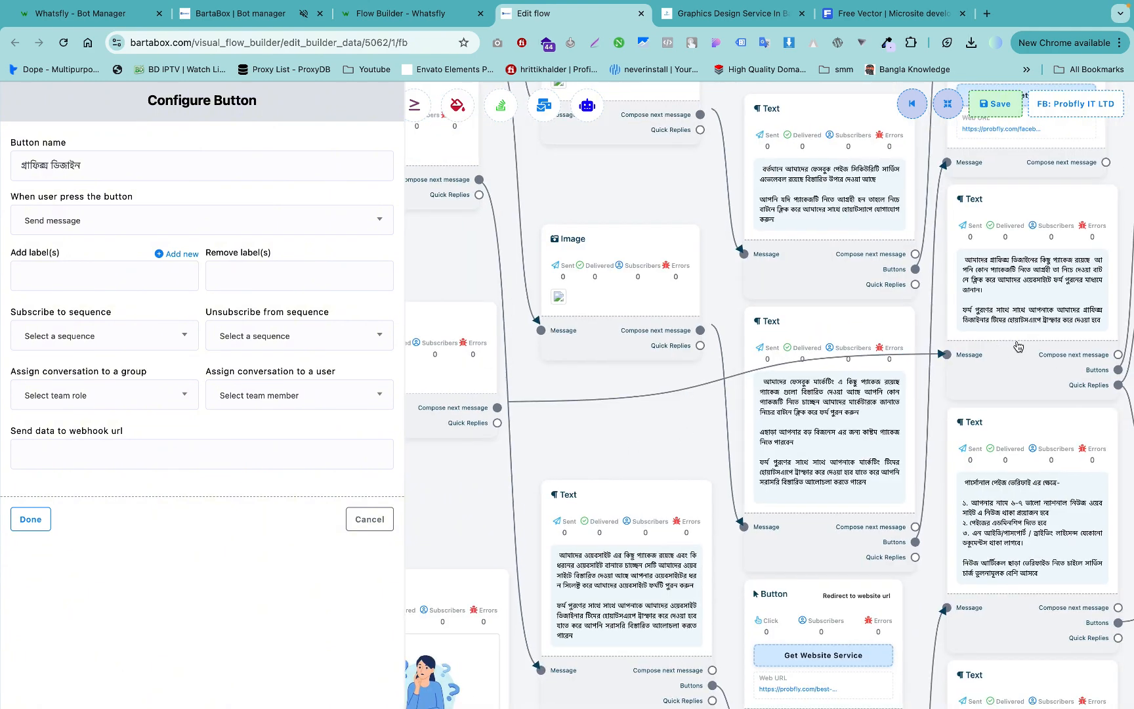
{"action": "left_click", "coordinate": [1018, 346]}
{"action": "key", "text": "super+a"}
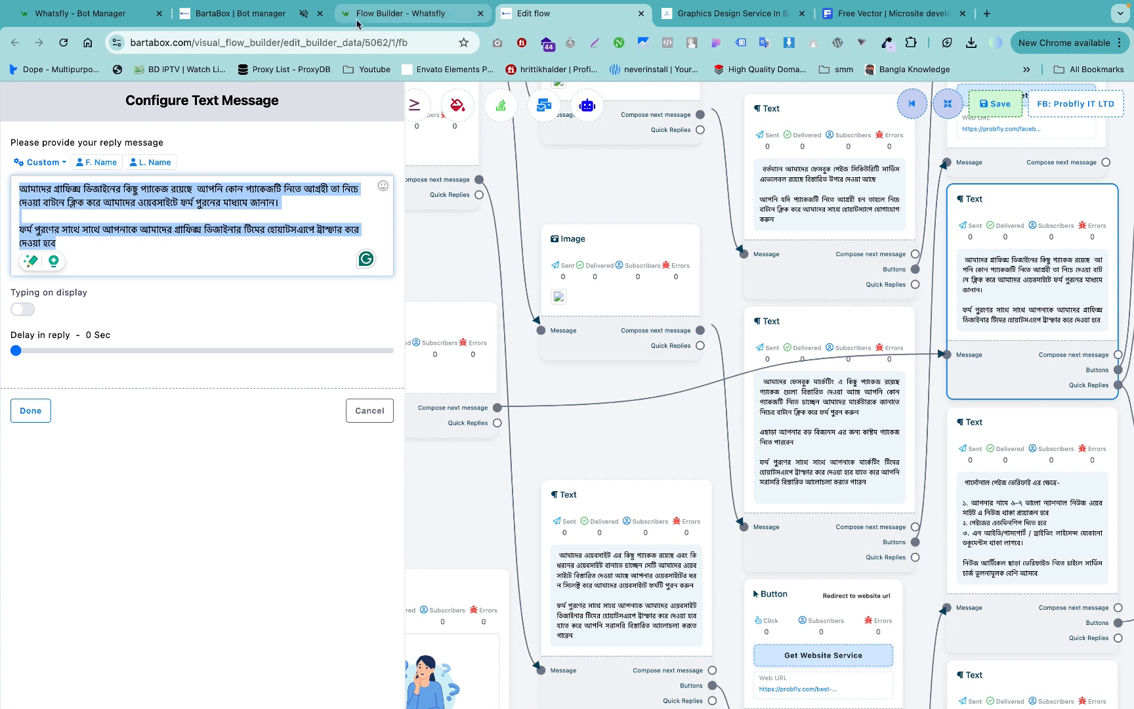
Step: Back in the Whatsfly flow, upload the package pricing screenshot from Recents to the new Image node and save it
{"action": "left_click", "coordinate": [377, 15]}
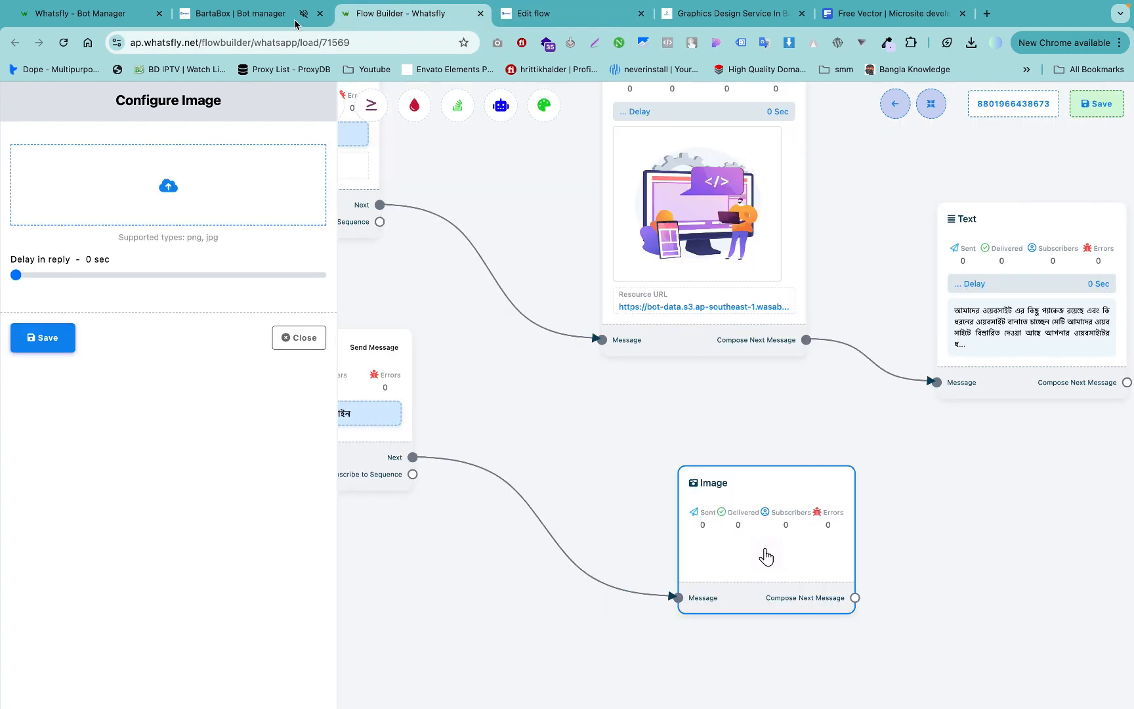
{"action": "left_click", "coordinate": [145, 190]}
{"action": "left_click", "coordinate": [357, 225]}
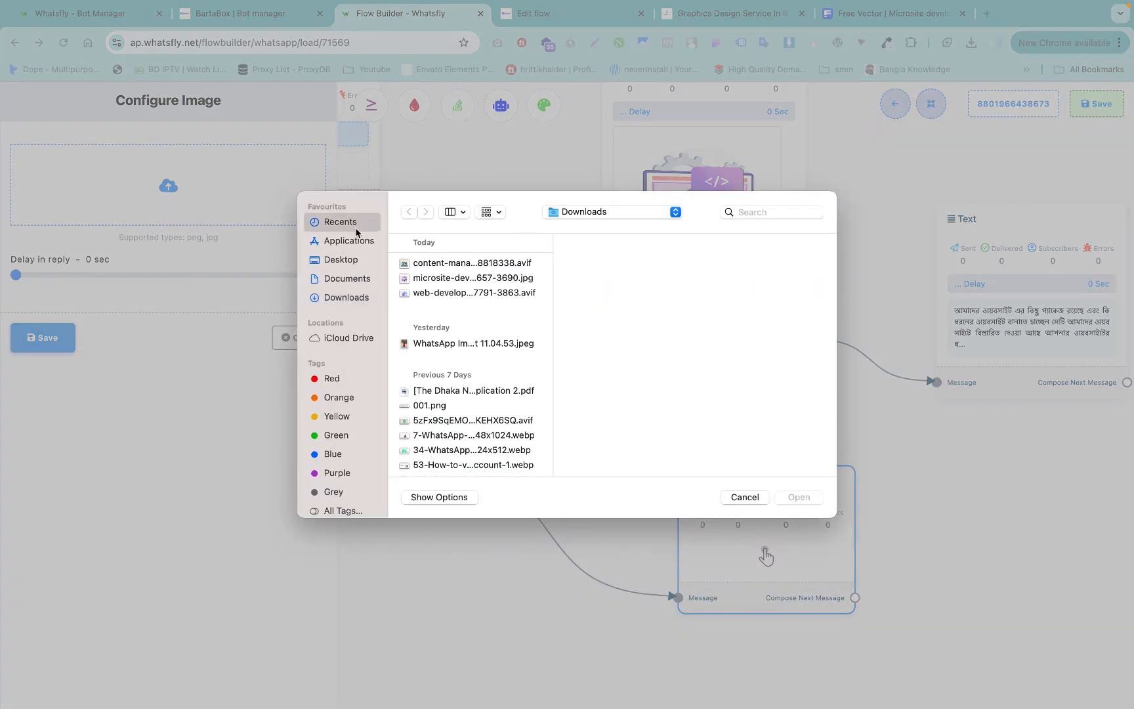
{"action": "left_click", "coordinate": [413, 260]}
{"action": "key", "text": "Return"}
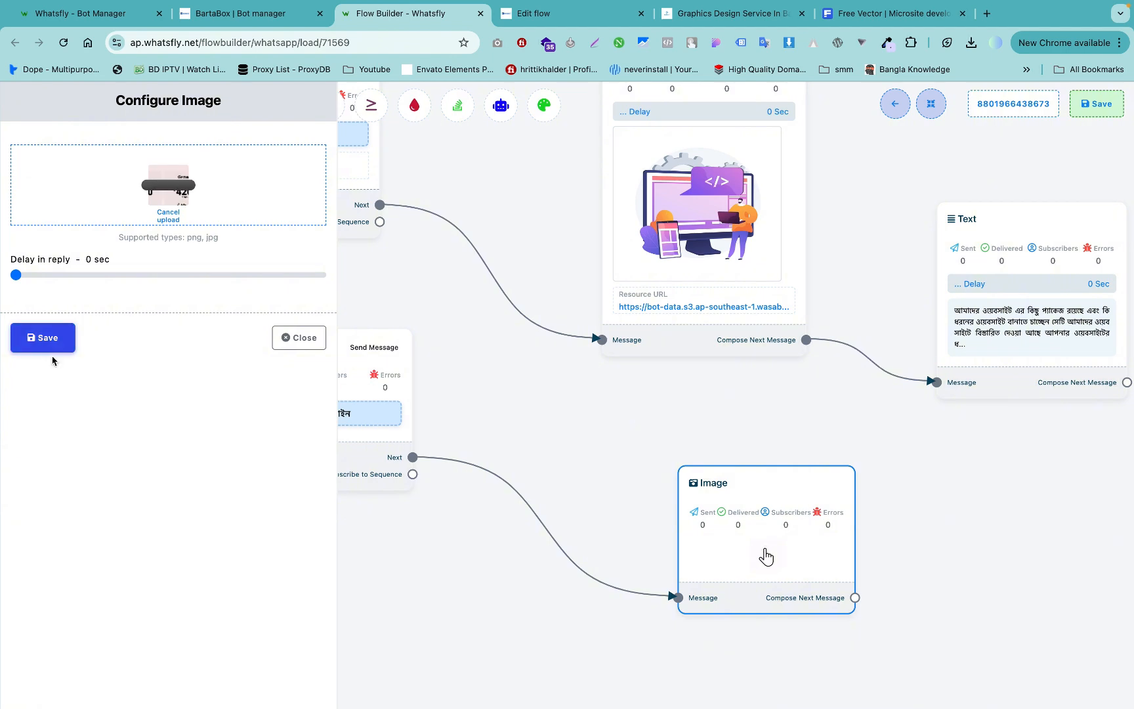
{"action": "left_click", "coordinate": [54, 348]}
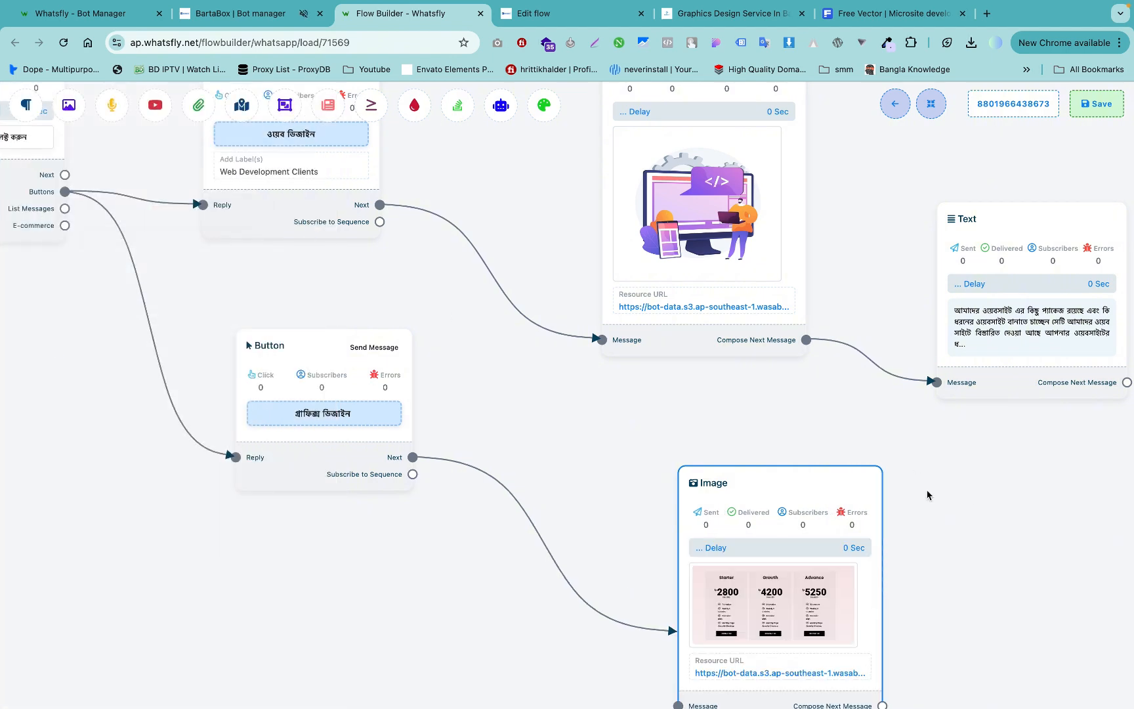
Step: Add a Text node from the pricing Image node's Compose Next Message output, paste the copied graphic design message into it, and save
{"action": "scroll", "coordinate": [691, 402], "scroll_direction": "right", "scroll_amount": 4}
{"action": "scroll", "coordinate": [691, 402], "scroll_direction": "down", "scroll_amount": 2}
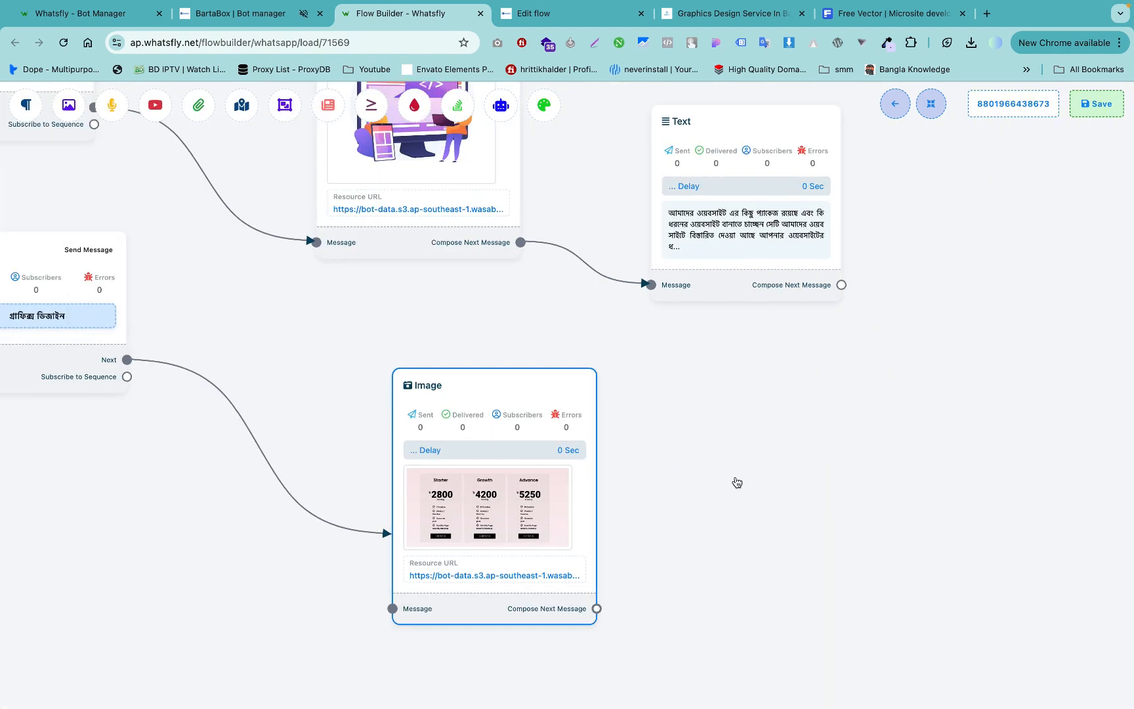
{"action": "left_click_drag", "start_coordinate": [738, 479], "coordinate": [743, 480]}
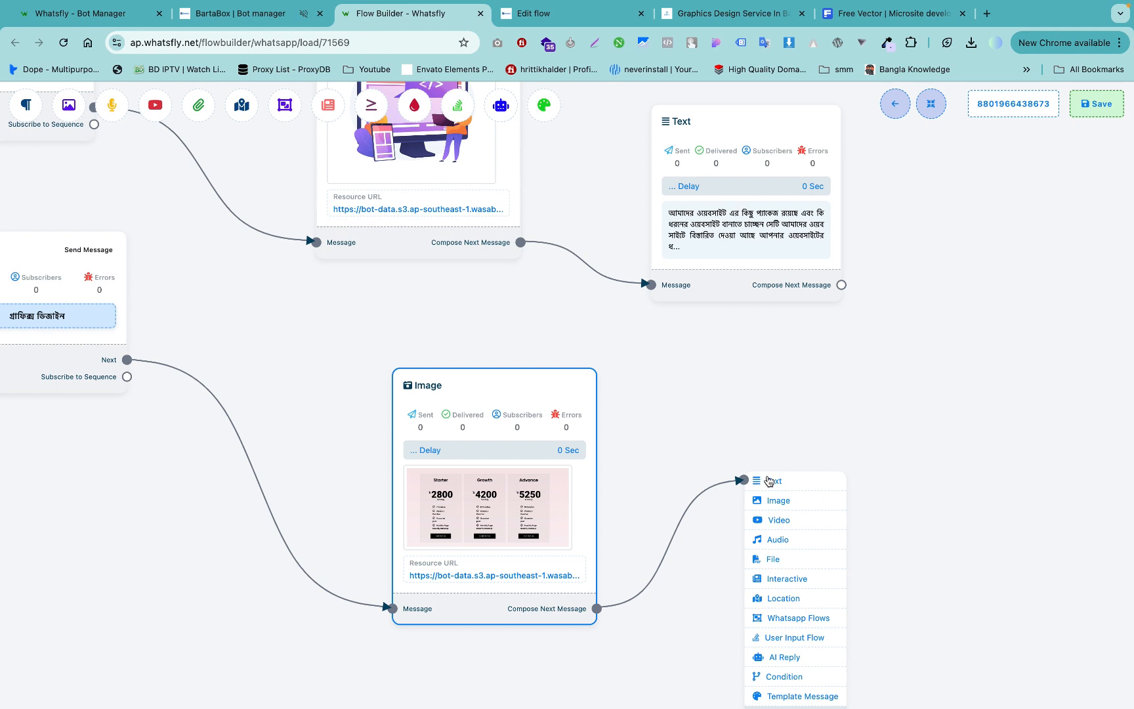
{"action": "left_click", "coordinate": [769, 481]}
{"action": "double_click", "coordinate": [856, 569]}
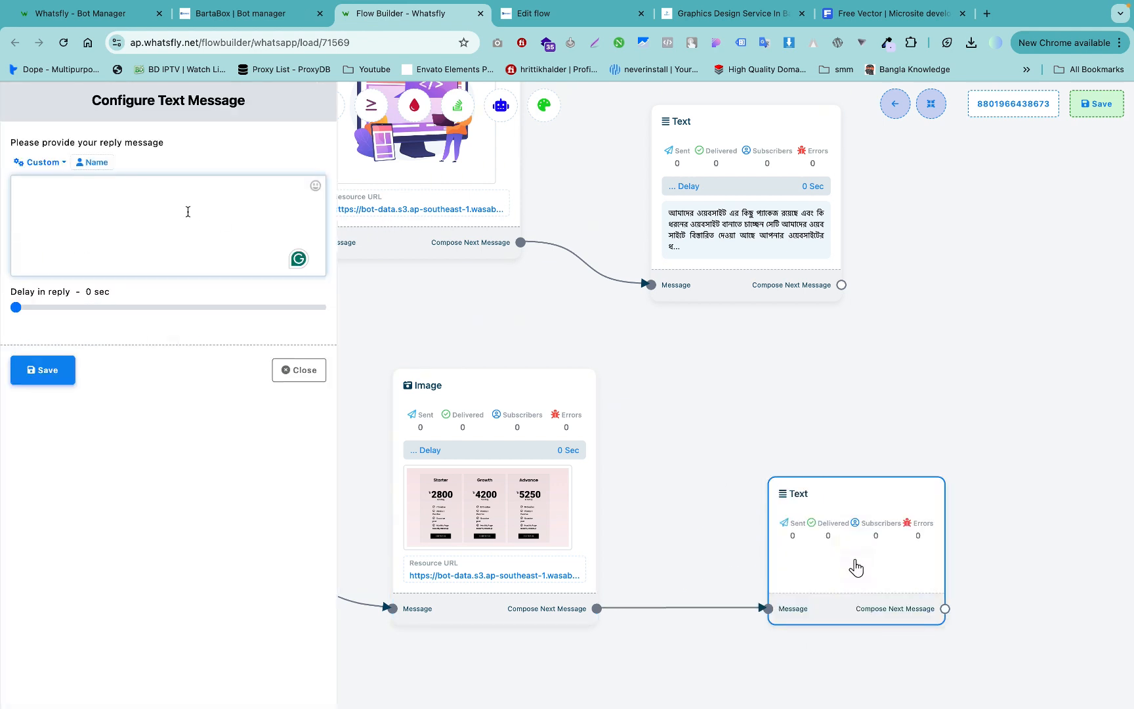
{"action": "key", "text": "ctrl+v"}
{"action": "left_click", "coordinate": [41, 370]}
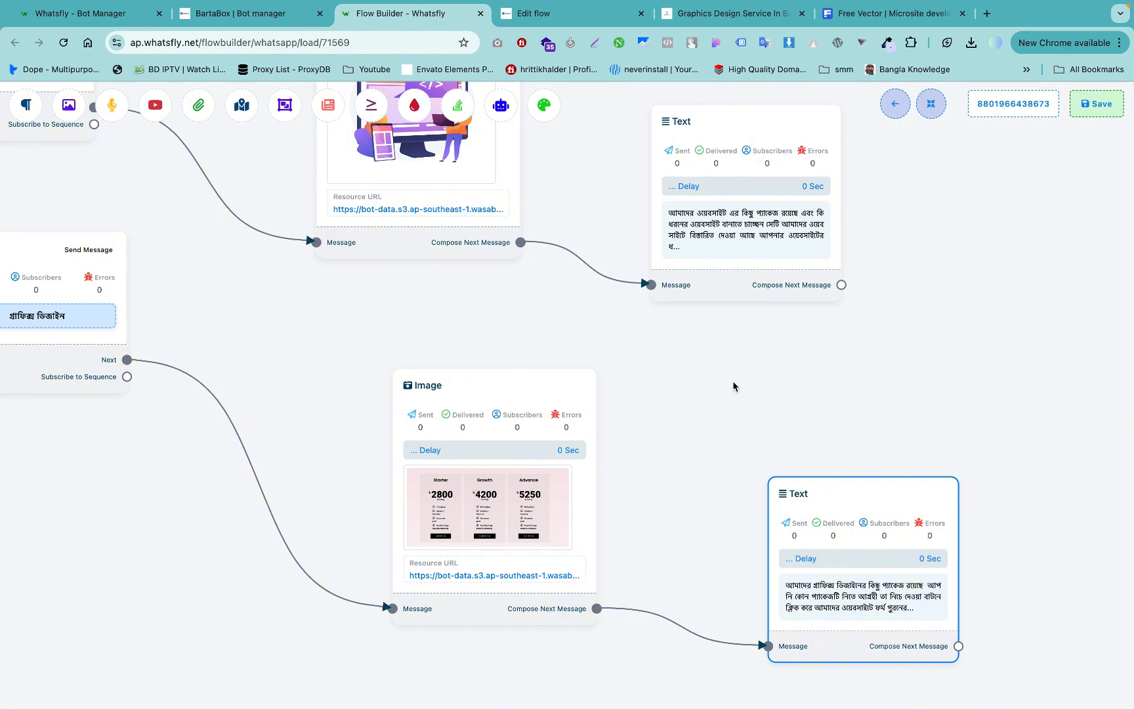
{"action": "scroll", "coordinate": [734, 386], "scroll_direction": "right", "scroll_amount": 5}
{"action": "scroll", "coordinate": [734, 386], "scroll_direction": "down", "scroll_amount": 1}
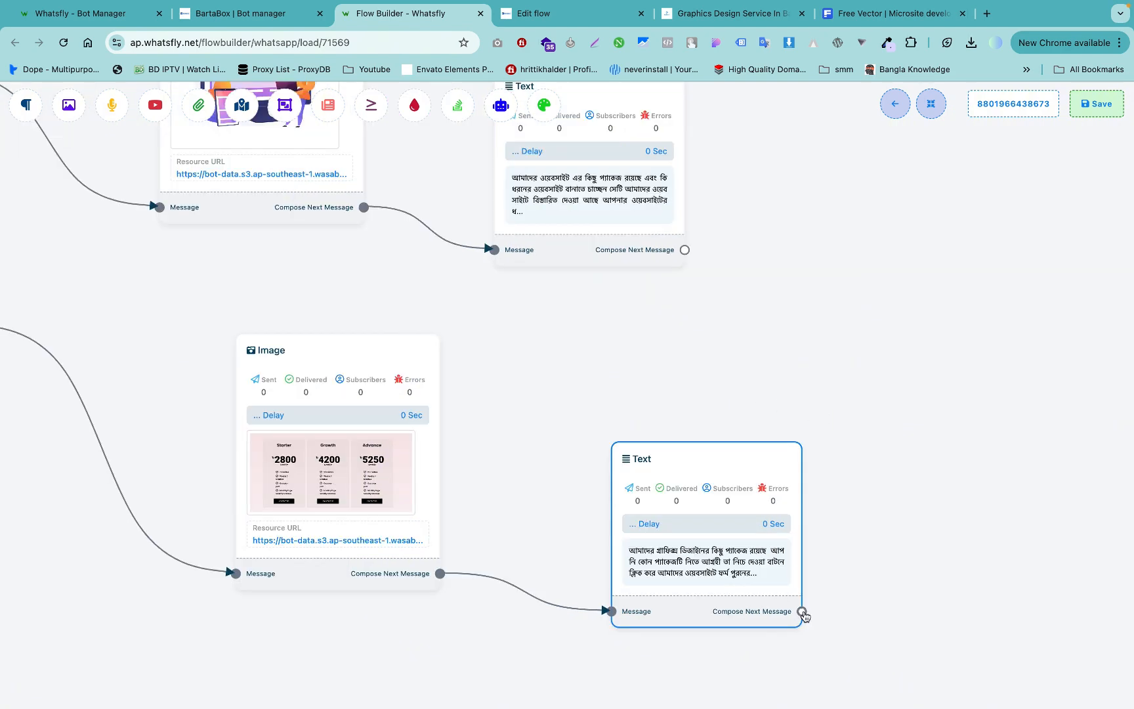
{"action": "left_click_drag", "start_coordinate": [802, 611], "coordinate": [912, 405]}
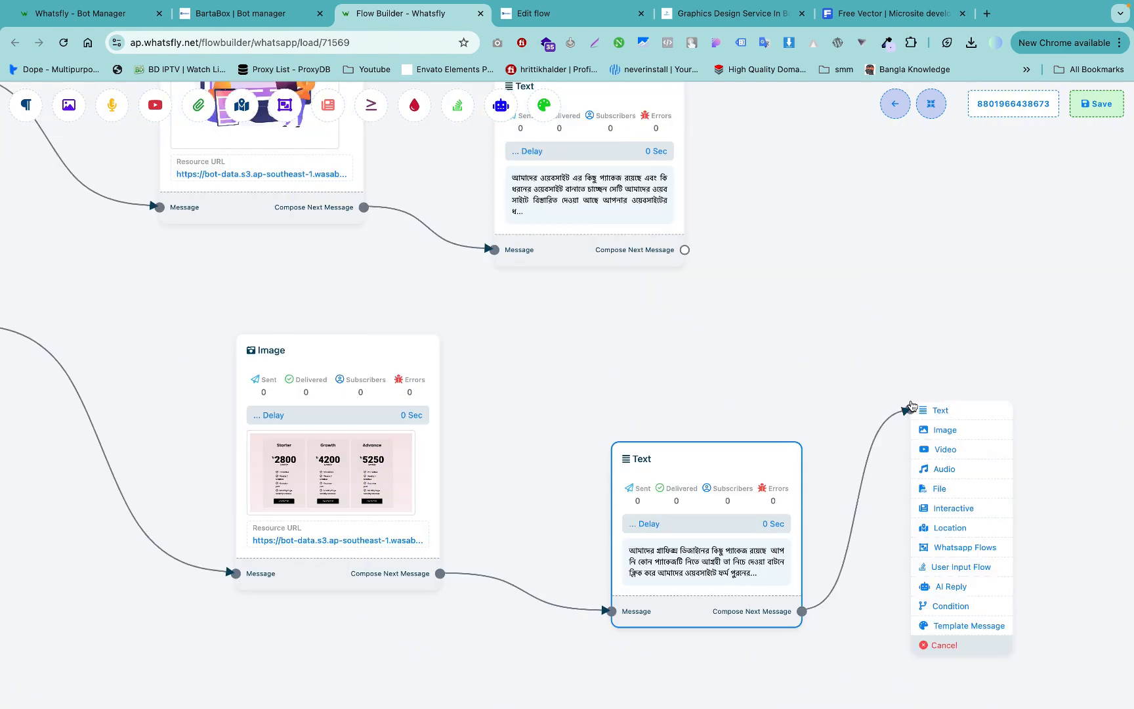
{"action": "left_click", "coordinate": [940, 648]}
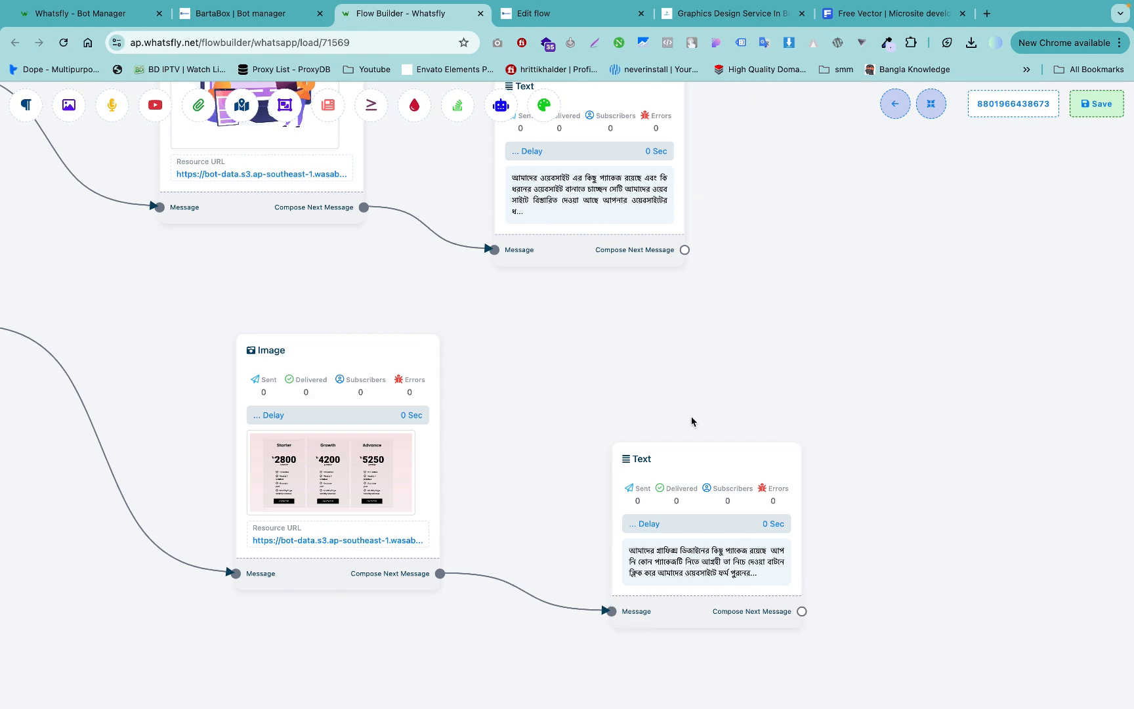
{"action": "scroll", "coordinate": [284, 268], "scroll_direction": "left", "scroll_amount": 10}
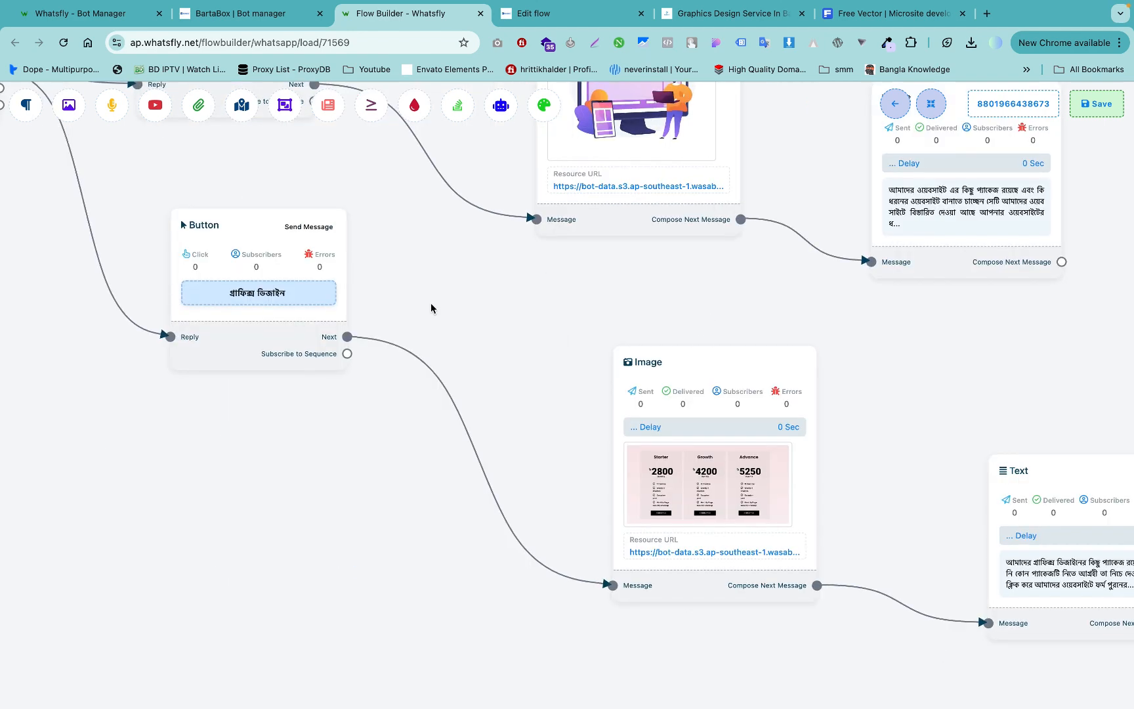
{"action": "scroll", "coordinate": [433, 309], "scroll_direction": "left", "scroll_amount": 5}
{"action": "scroll", "coordinate": [433, 308], "scroll_direction": "up", "scroll_amount": 3}
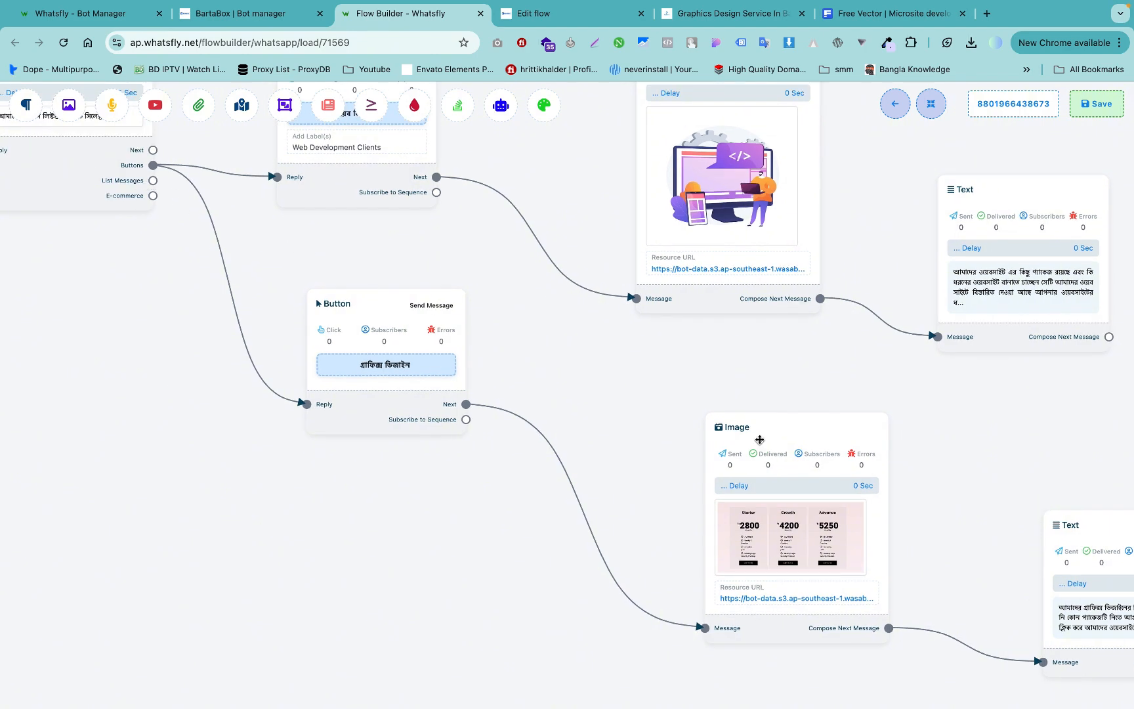
{"action": "scroll", "coordinate": [899, 424], "scroll_direction": "right", "scroll_amount": 10}
{"action": "scroll", "coordinate": [900, 424], "scroll_direction": "down", "scroll_amount": 2}
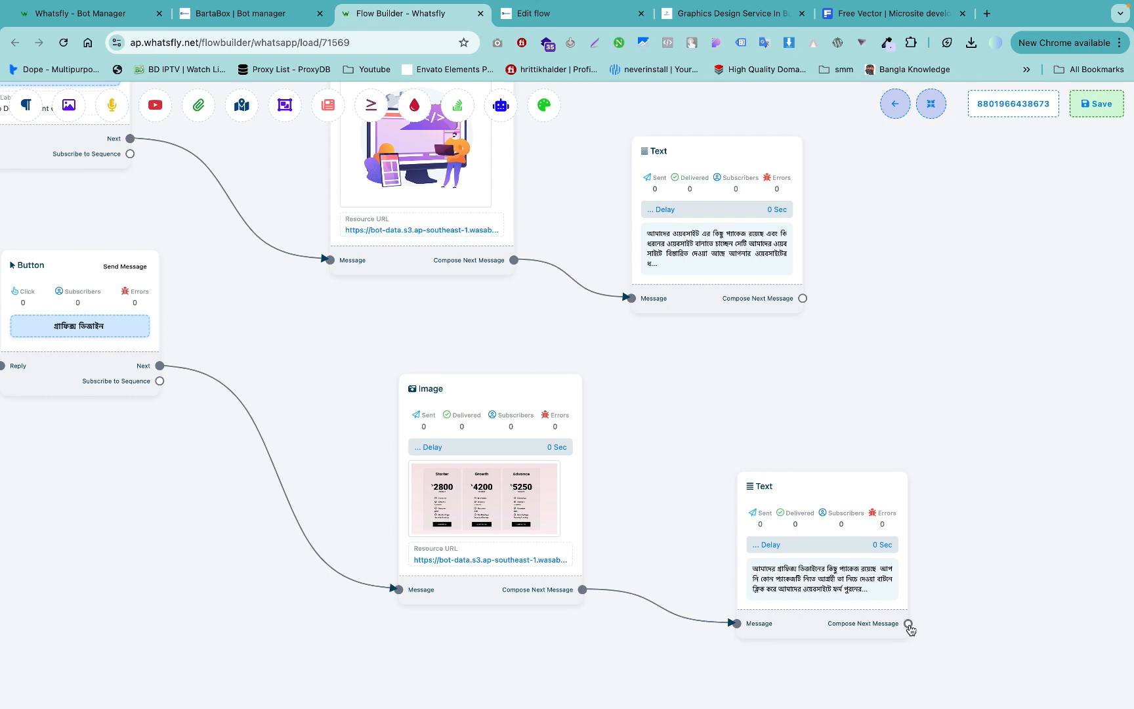
Step: Add an Interactive node from the graphic design Text node's Compose Next Message output and save it with message body "Please Select Package"
{"action": "left_click_drag", "start_coordinate": [909, 623], "coordinate": [985, 494]}
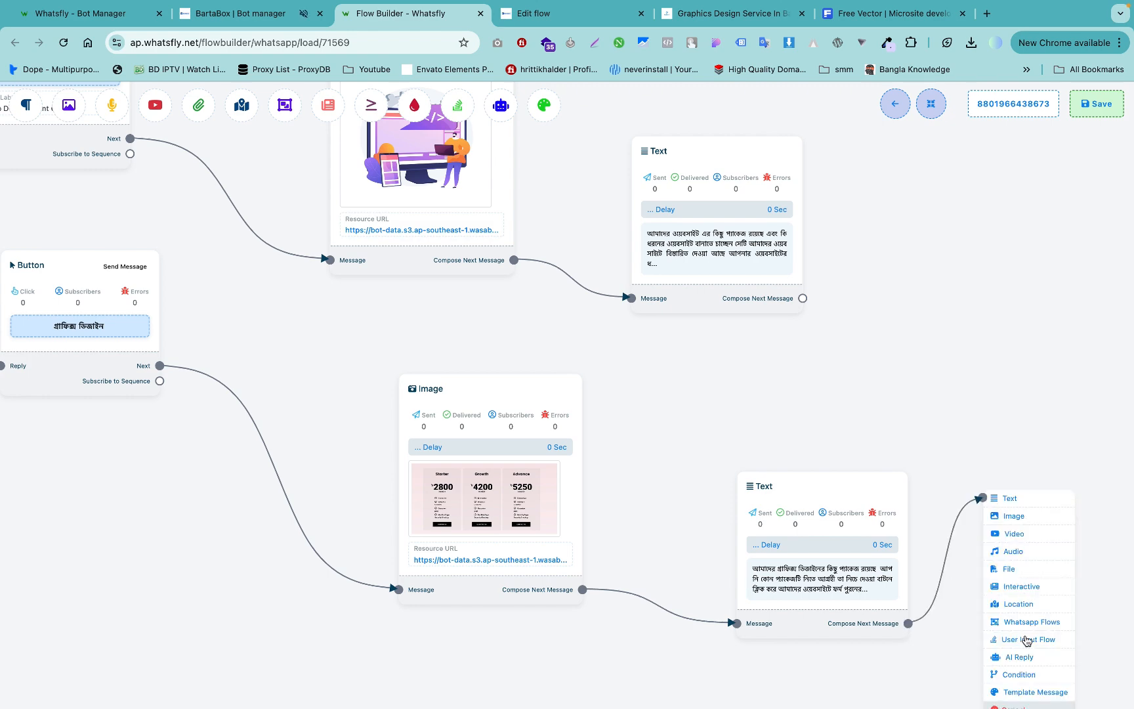
{"action": "left_click", "coordinate": [1036, 590]}
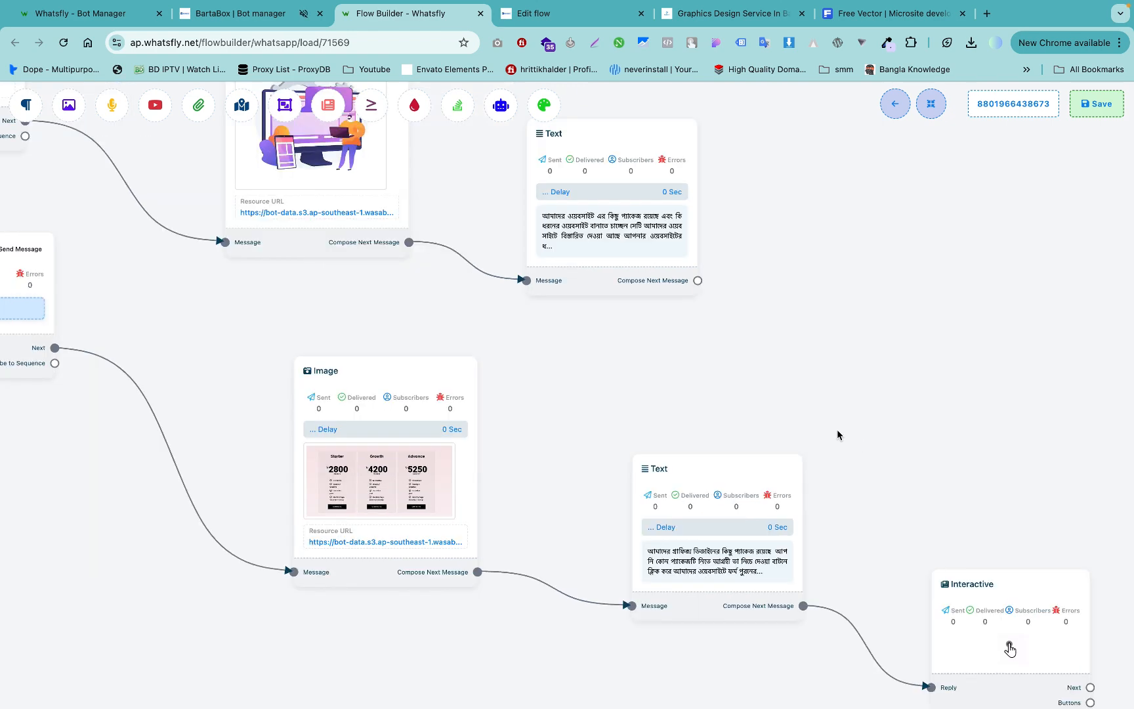
{"action": "left_click", "coordinate": [839, 571]}
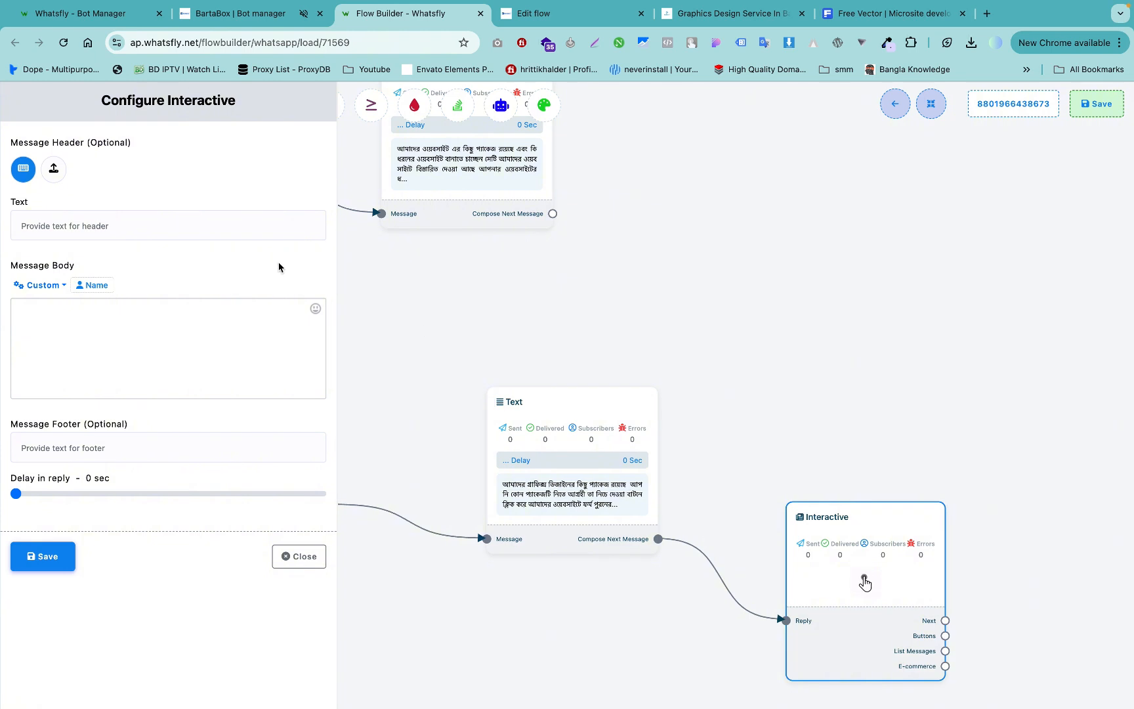
{"action": "left_click", "coordinate": [168, 222]}
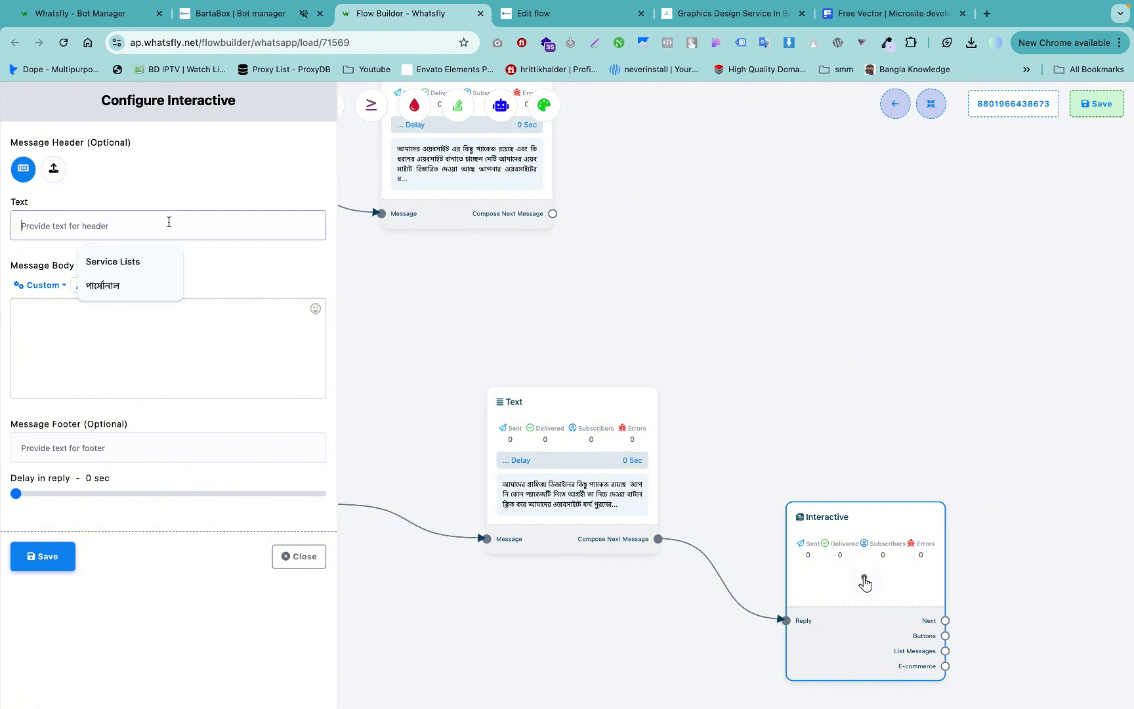
{"action": "left_click", "coordinate": [129, 357]}
{"action": "type", "text": "Ple"}
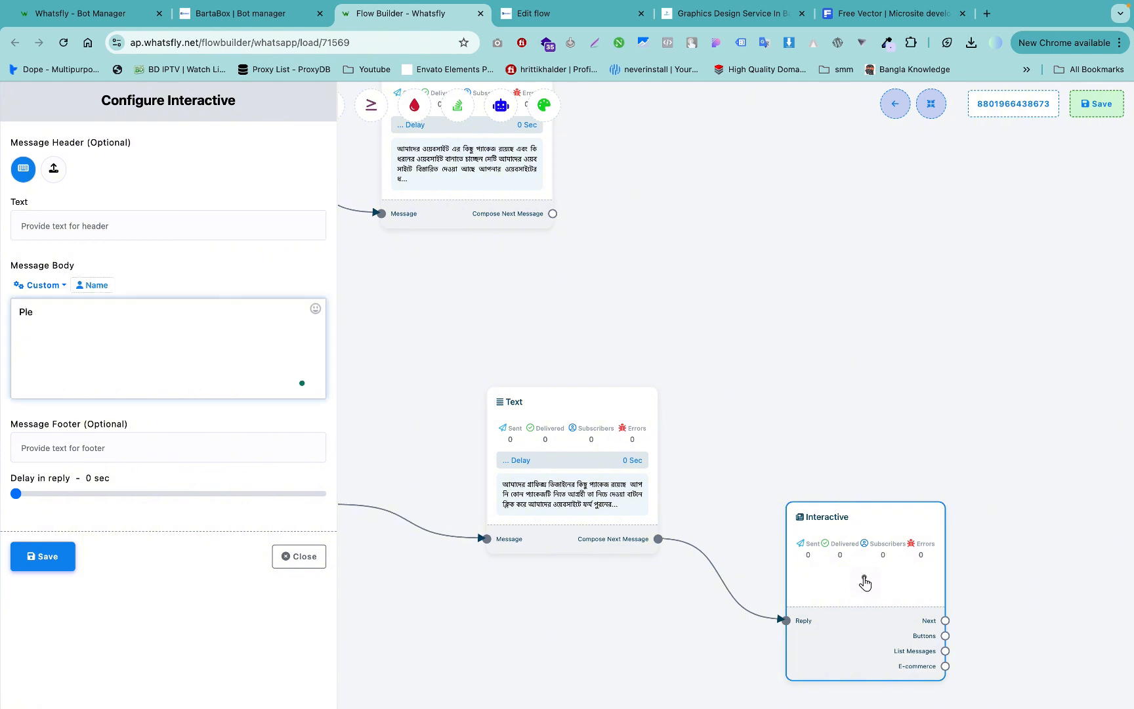
{"action": "type", "text": "ase Select Package"}
{"action": "left_click", "coordinate": [43, 556]}
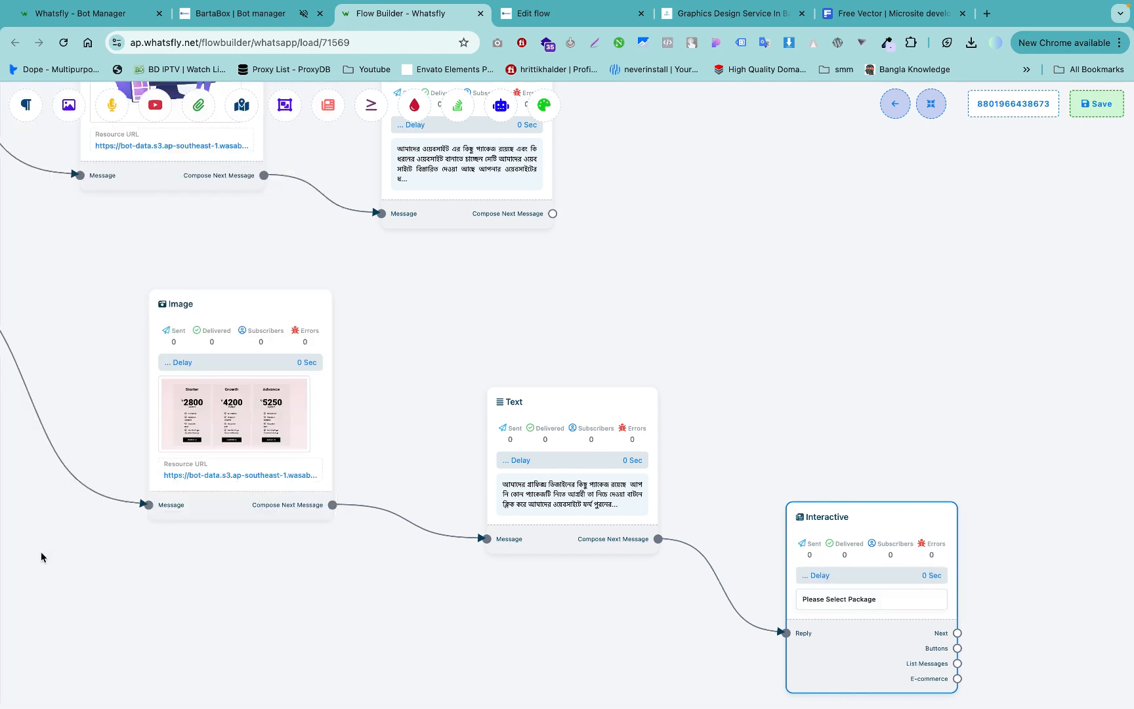
Step: Add a Quick Reply node from the Interactive node's List Messages output and name its button "Packages List"
{"action": "scroll", "coordinate": [984, 433], "scroll_direction": "right", "scroll_amount": 5}
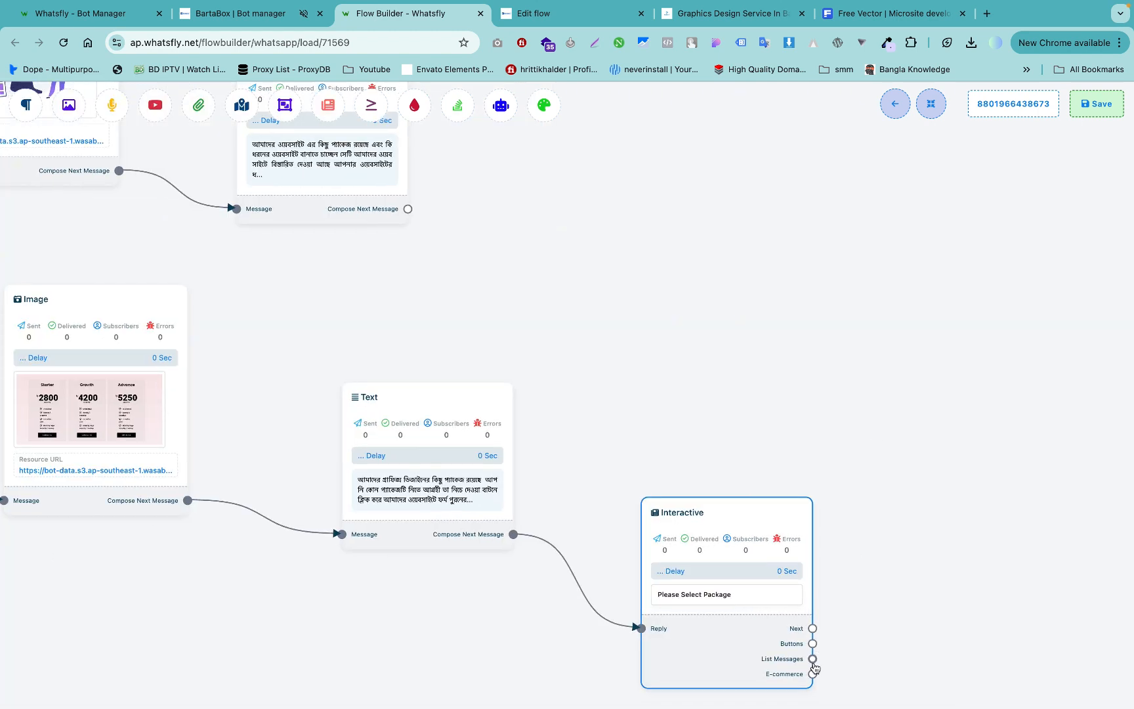
{"action": "left_click_drag", "start_coordinate": [813, 659], "coordinate": [890, 540]}
{"action": "left_click", "coordinate": [954, 581]}
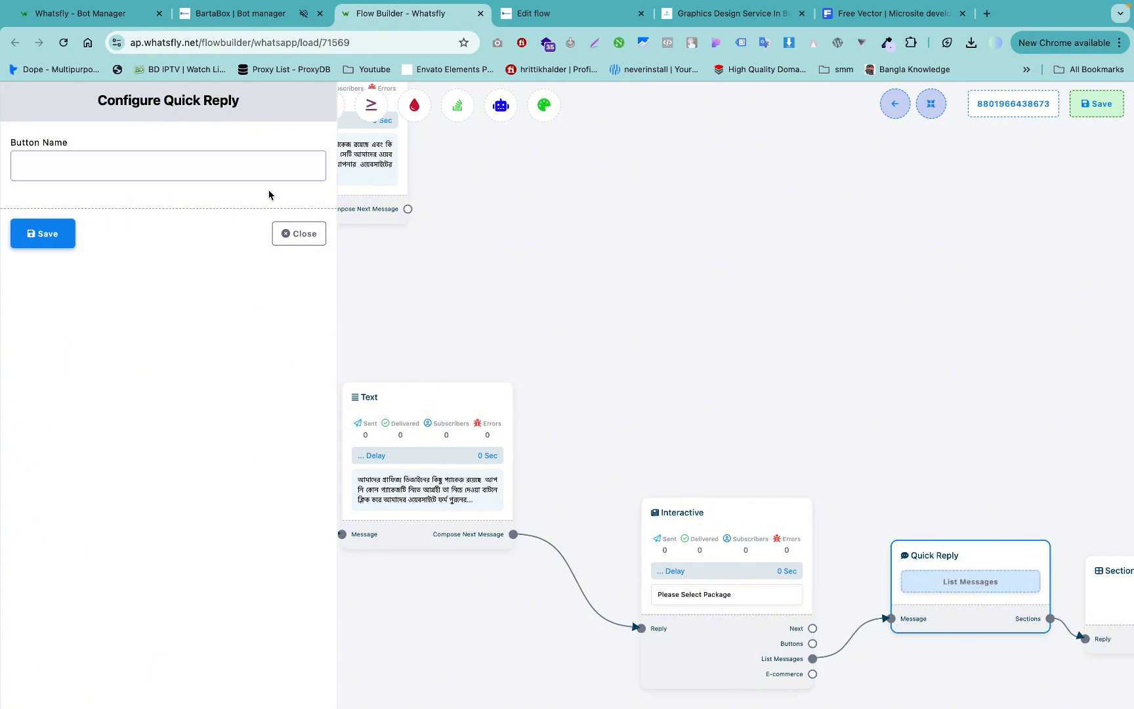
{"action": "left_click", "coordinate": [254, 175]}
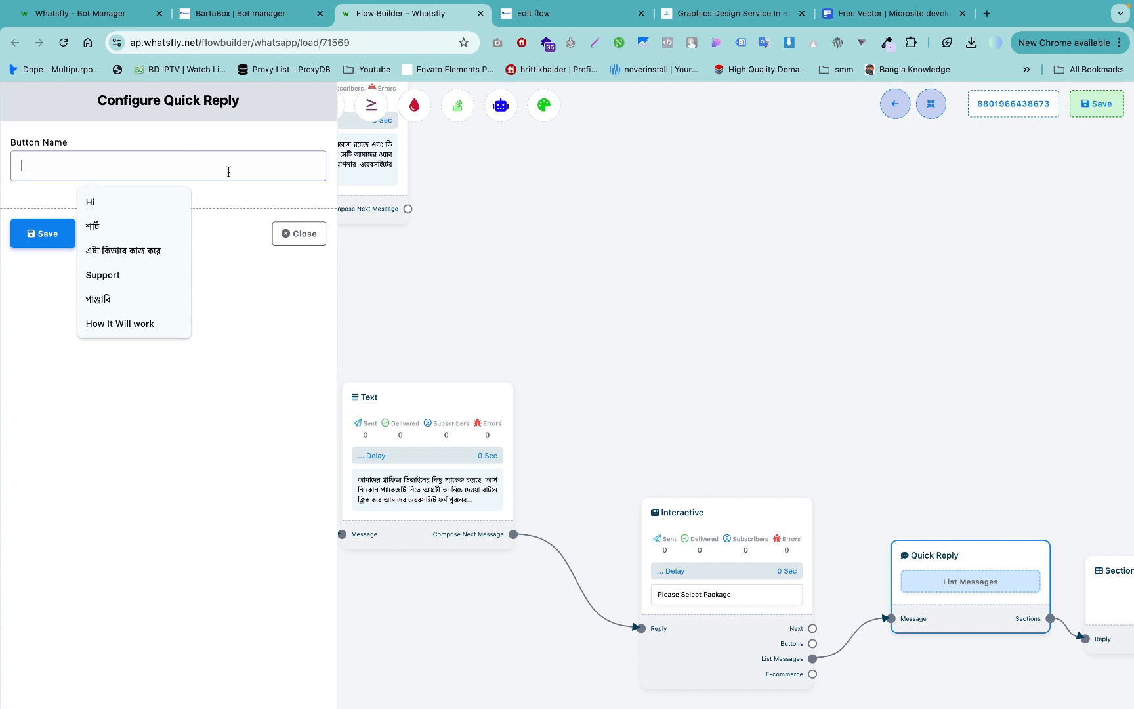
{"action": "type", "text": "Pagkages List"}
{"action": "key", "text": "Return"}
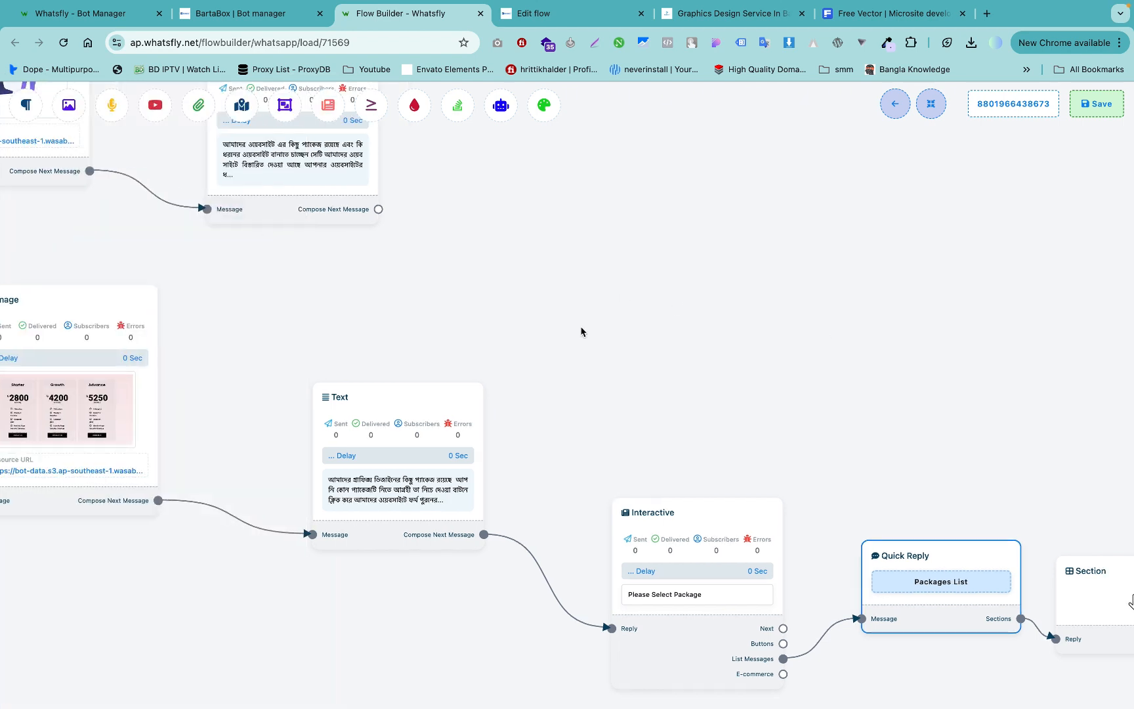
Step: Title the Section node of the packages list "Please Select Package" and save it
{"action": "left_click", "coordinate": [810, 570]}
{"action": "type", "text": "Please Select "}
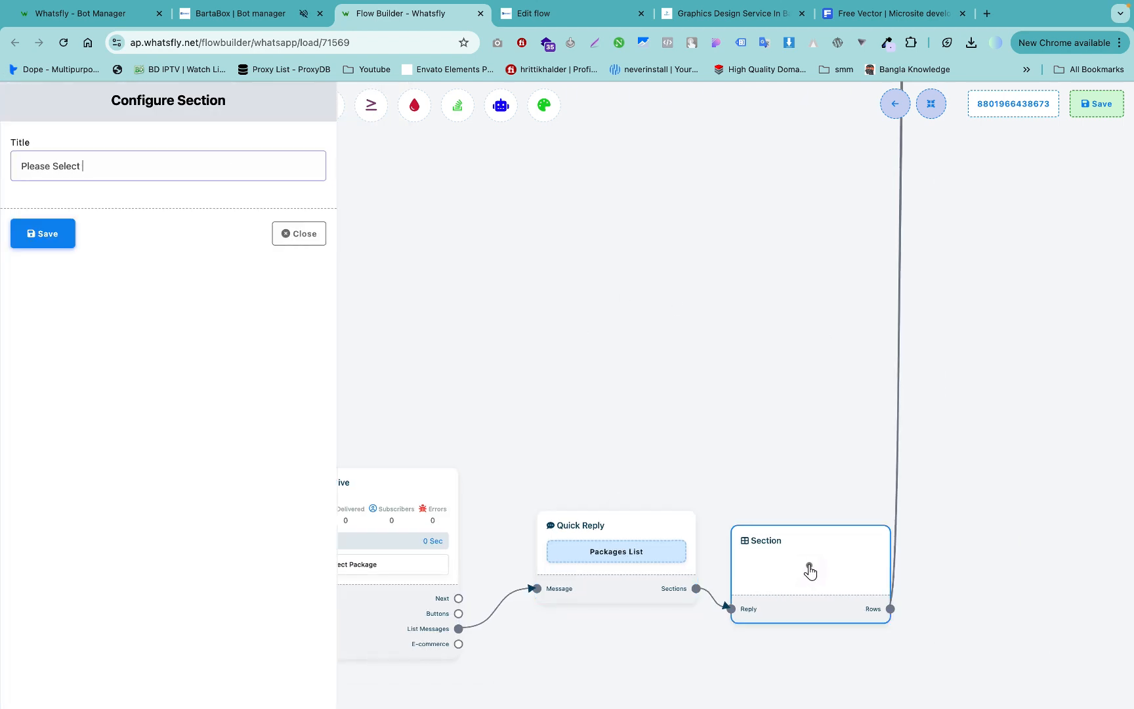
{"action": "type", "text": "Our Package"}
{"action": "double_click", "coordinate": [131, 165]}
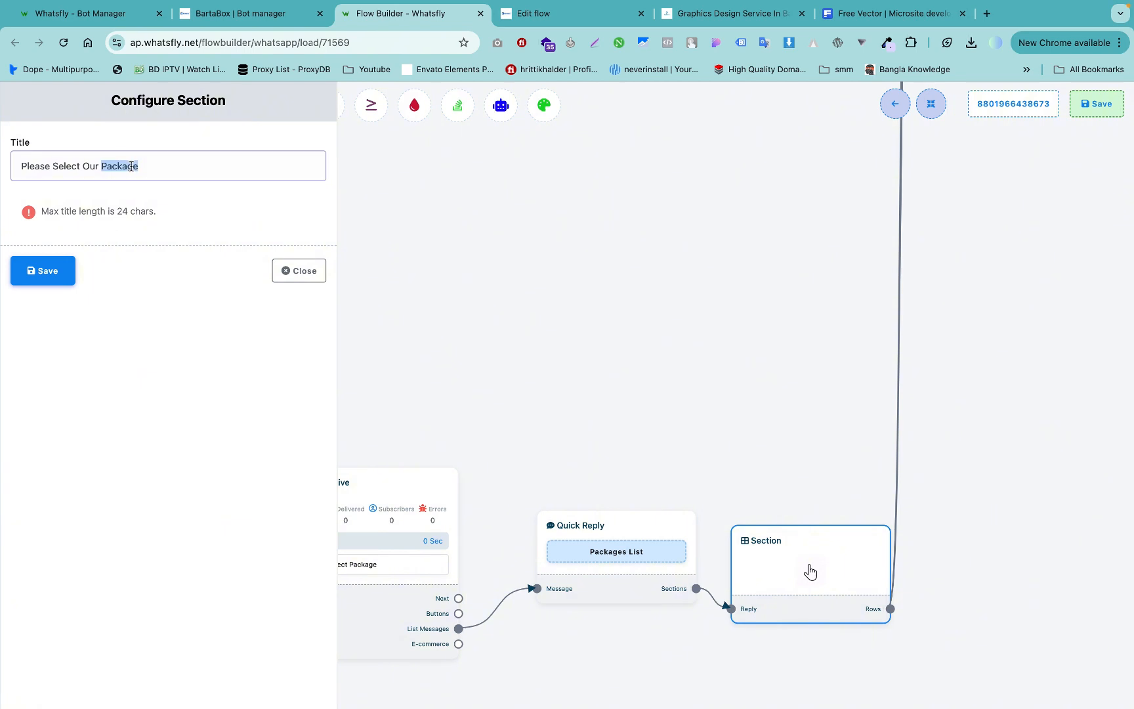
{"action": "double_click", "coordinate": [89, 167]}
{"action": "key", "text": "BackSpace"}
{"action": "key", "text": "Return"}
Step: In the first Row node of the packages section, paste "Starter" as the title, copied from Probfly's graphics design pricing page
{"action": "left_click_drag", "start_coordinate": [396, 375], "coordinate": [523, 381]}
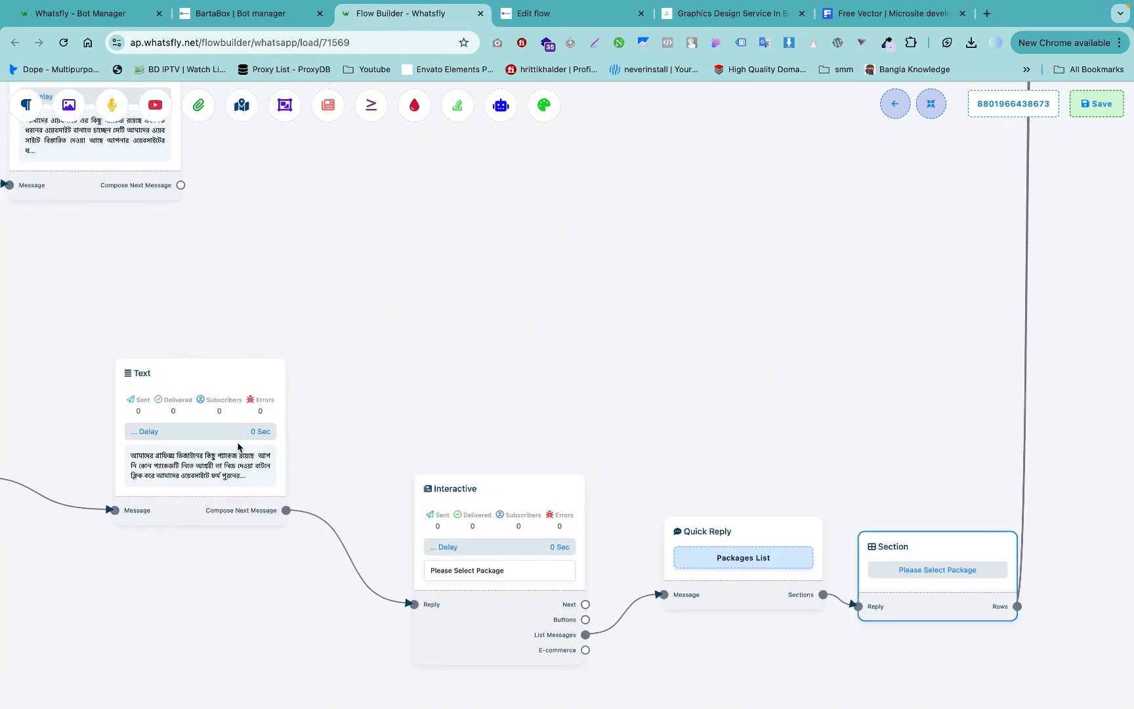
{"action": "scroll", "coordinate": [444, 497], "scroll_direction": "right", "scroll_amount": 5}
{"action": "scroll", "coordinate": [444, 497], "scroll_direction": "up", "scroll_amount": 2}
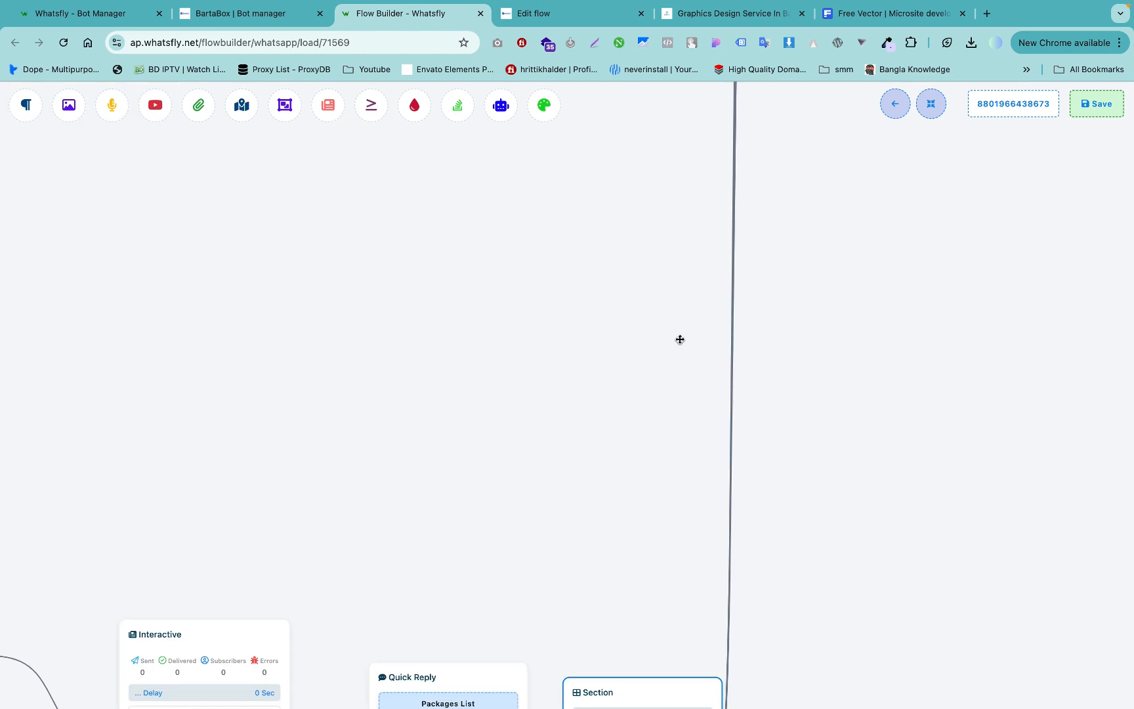
{"action": "scroll", "coordinate": [617, 601], "scroll_direction": "down", "scroll_amount": 10}
{"action": "scroll", "coordinate": [618, 601], "scroll_direction": "right", "scroll_amount": 1}
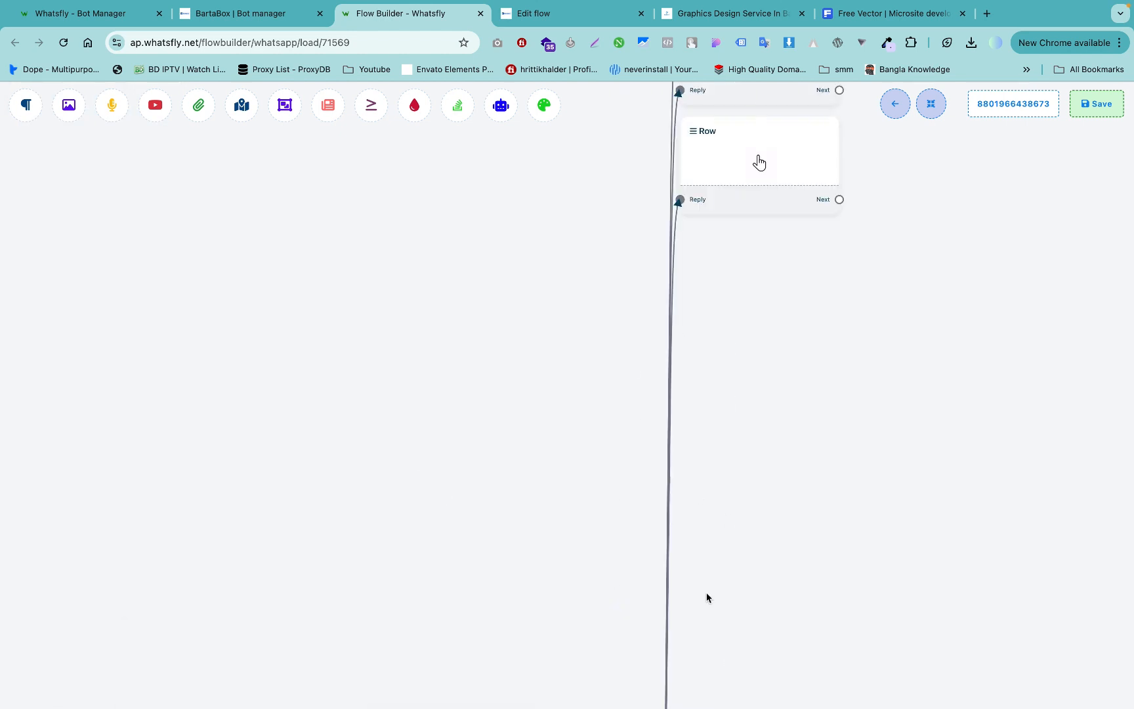
{"action": "scroll", "coordinate": [707, 598], "scroll_direction": "up", "scroll_amount": 4}
{"action": "scroll", "coordinate": [707, 597], "scroll_direction": "right", "scroll_amount": 1}
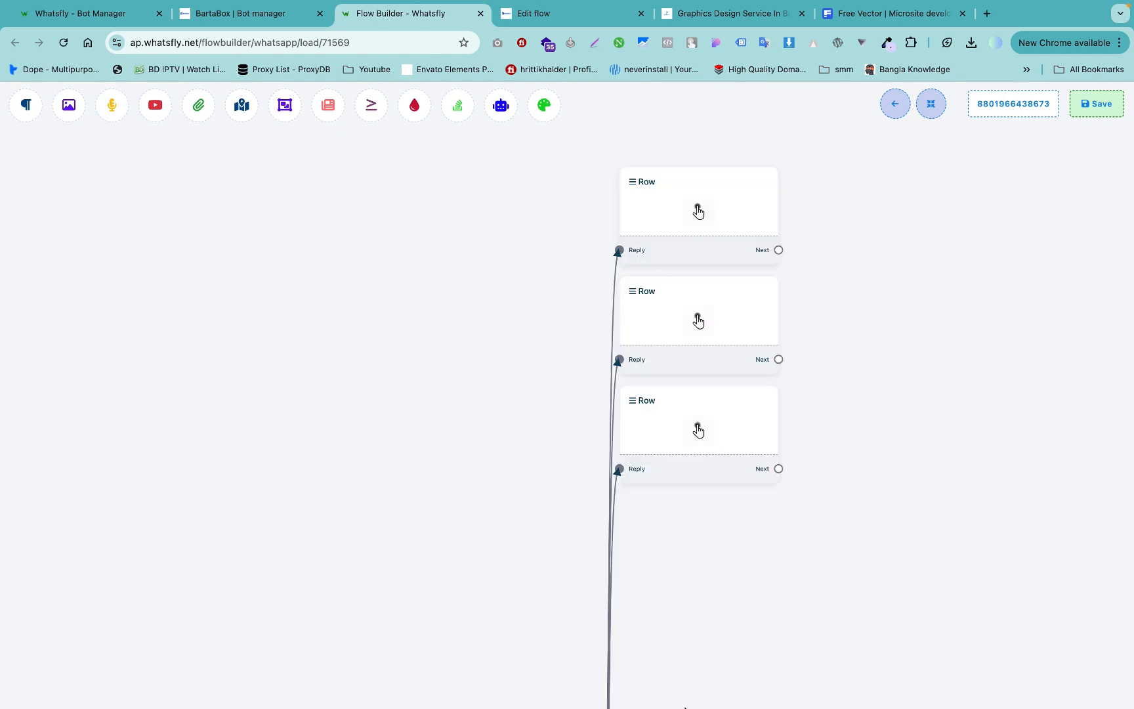
{"action": "double_click", "coordinate": [720, 250]}
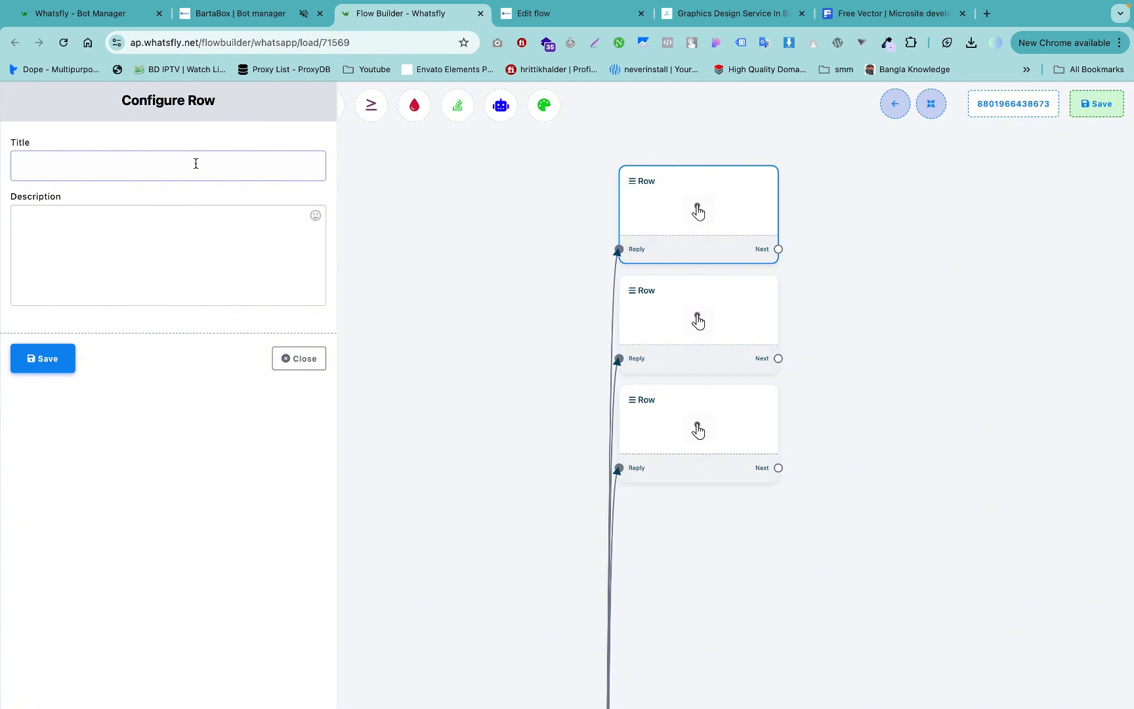
{"action": "left_click", "coordinate": [196, 164]}
{"action": "left_click", "coordinate": [689, 20]}
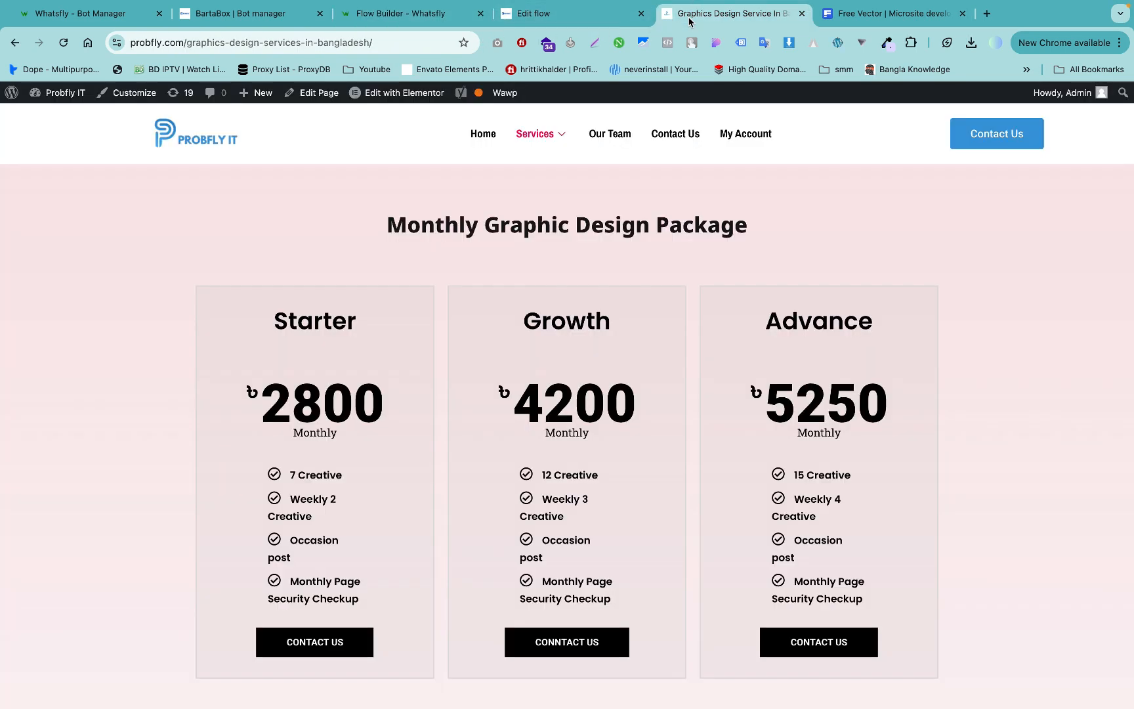
{"action": "double_click", "coordinate": [350, 323]}
{"action": "key", "text": "ctrl+c"}
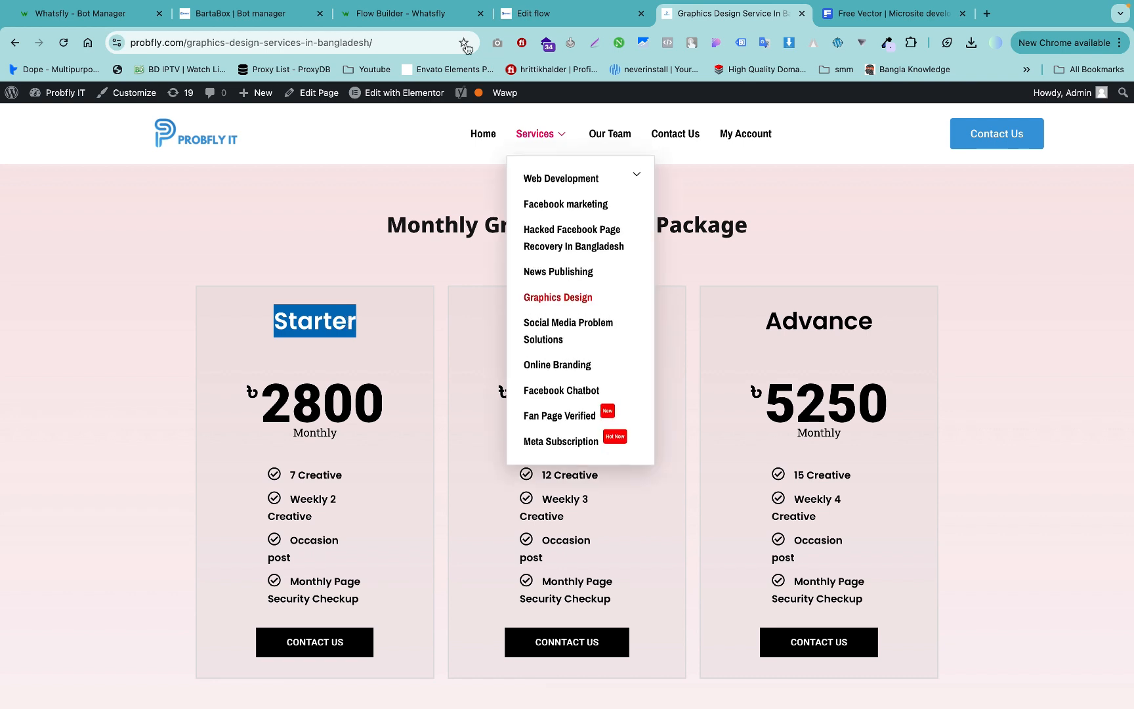
{"action": "left_click", "coordinate": [430, 17]}
{"action": "left_click", "coordinate": [159, 172]}
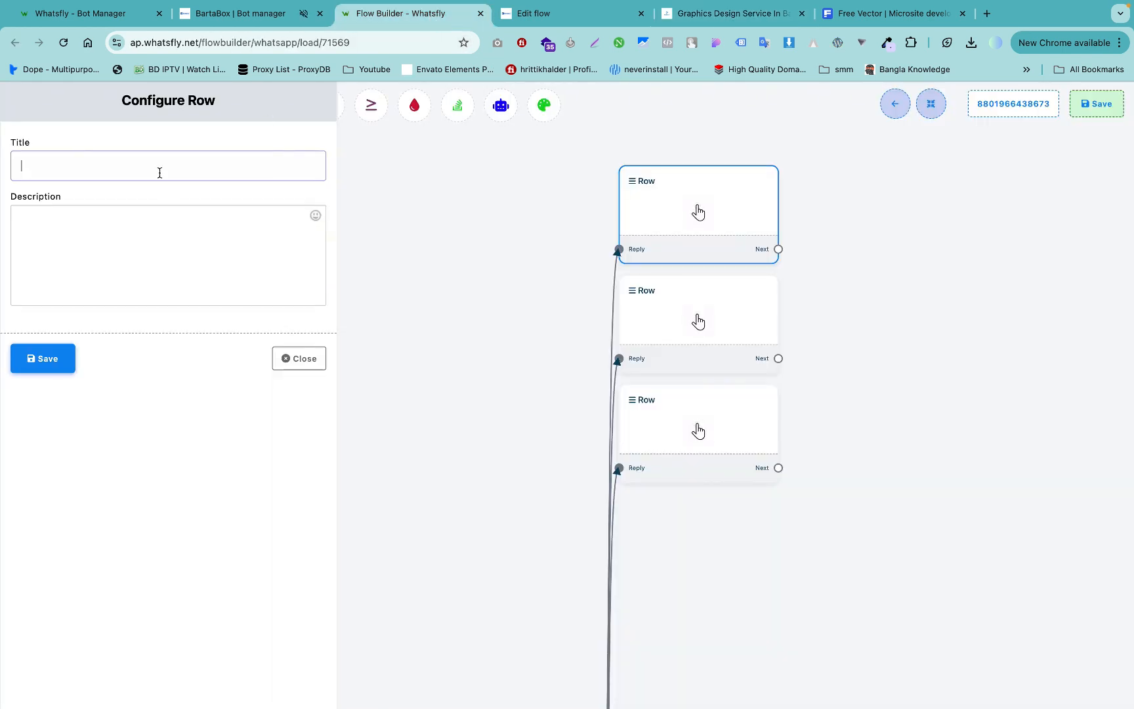
{"action": "key", "text": "ctrl+v"}
Step: Copy the Starter package's price and feature list from the Probfly pricing page into the first Row's description
{"action": "left_click", "coordinate": [121, 243]}
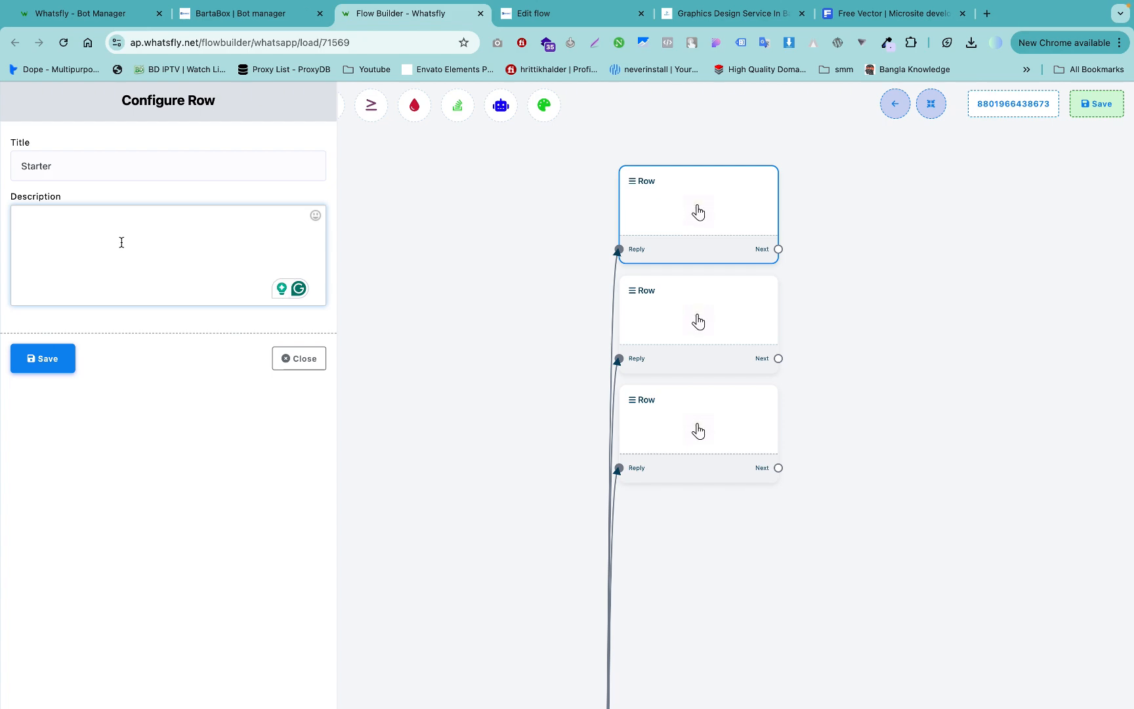
{"action": "left_click", "coordinate": [617, 14]}
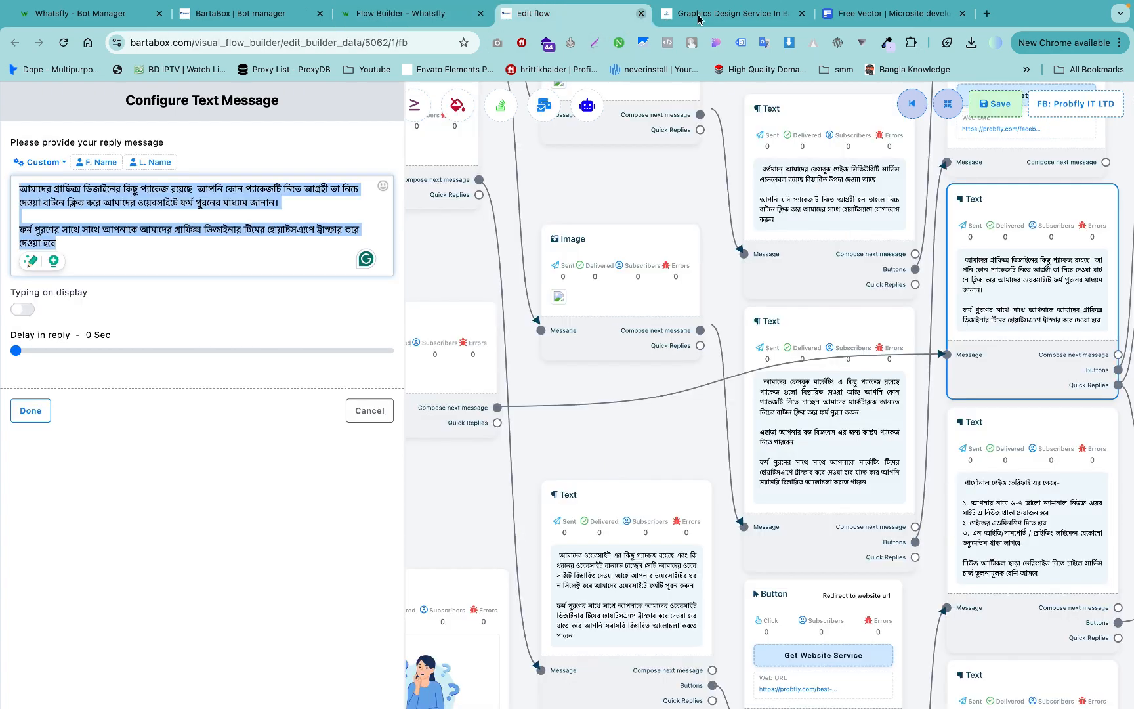
{"action": "left_click", "coordinate": [700, 16]}
{"action": "left_click", "coordinate": [262, 422]}
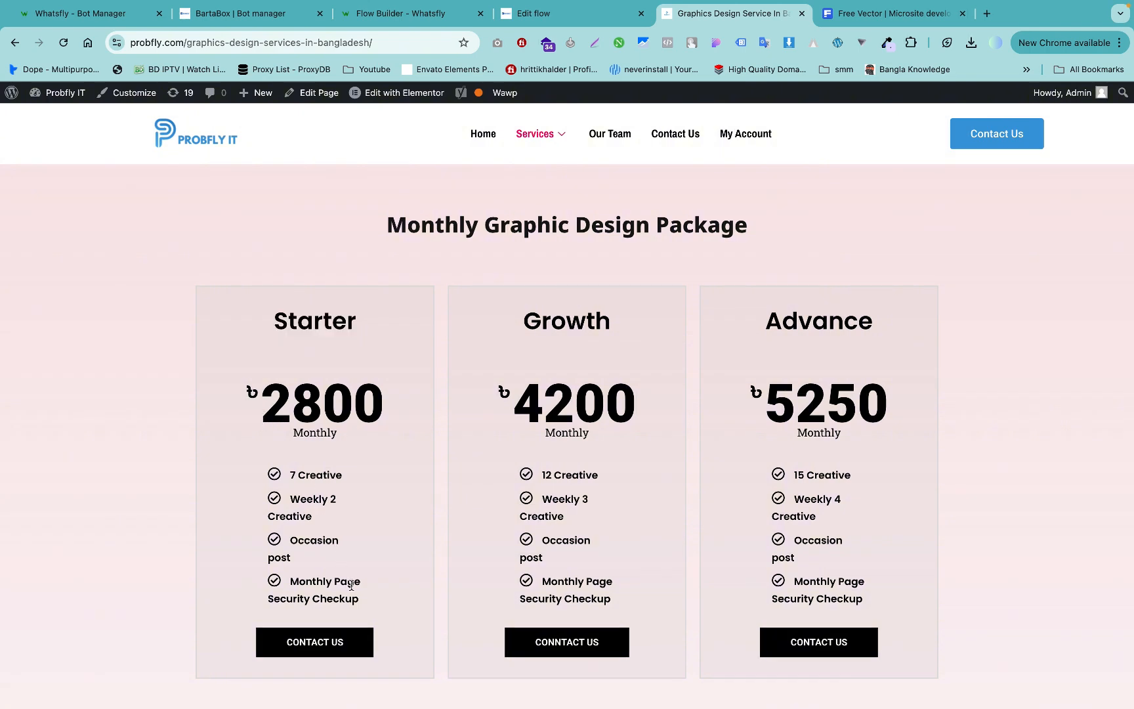
{"action": "left_click_drag", "start_coordinate": [351, 585], "coordinate": [369, 606]}
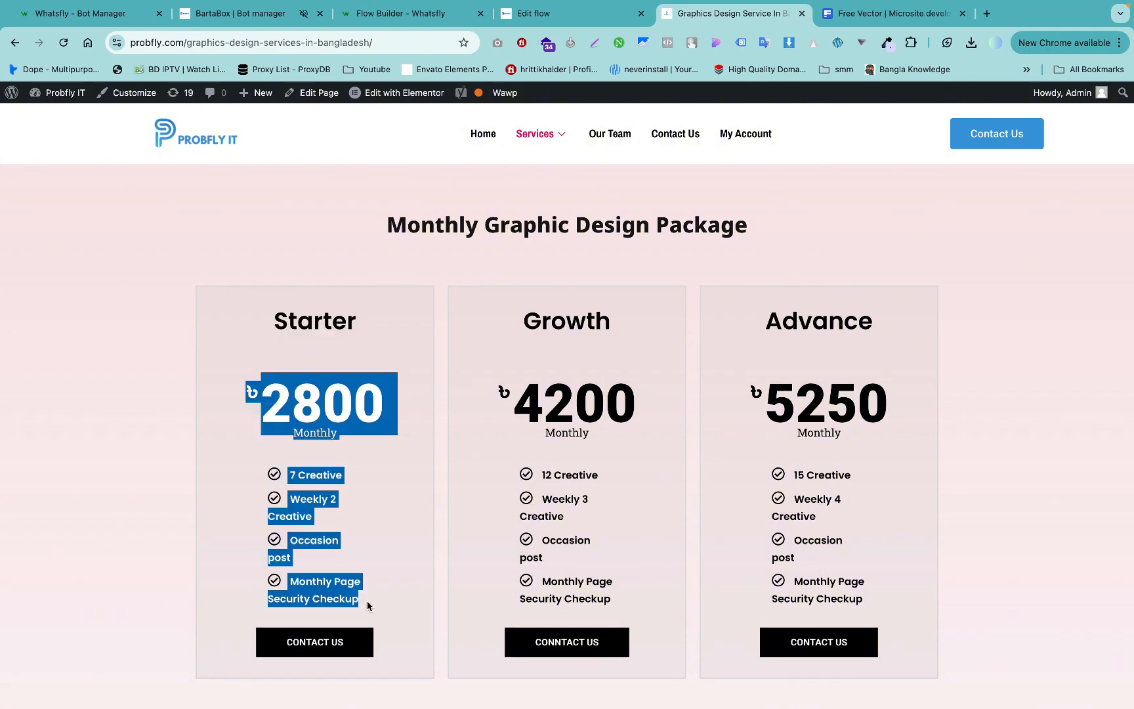
{"action": "left_click", "coordinate": [411, 14]}
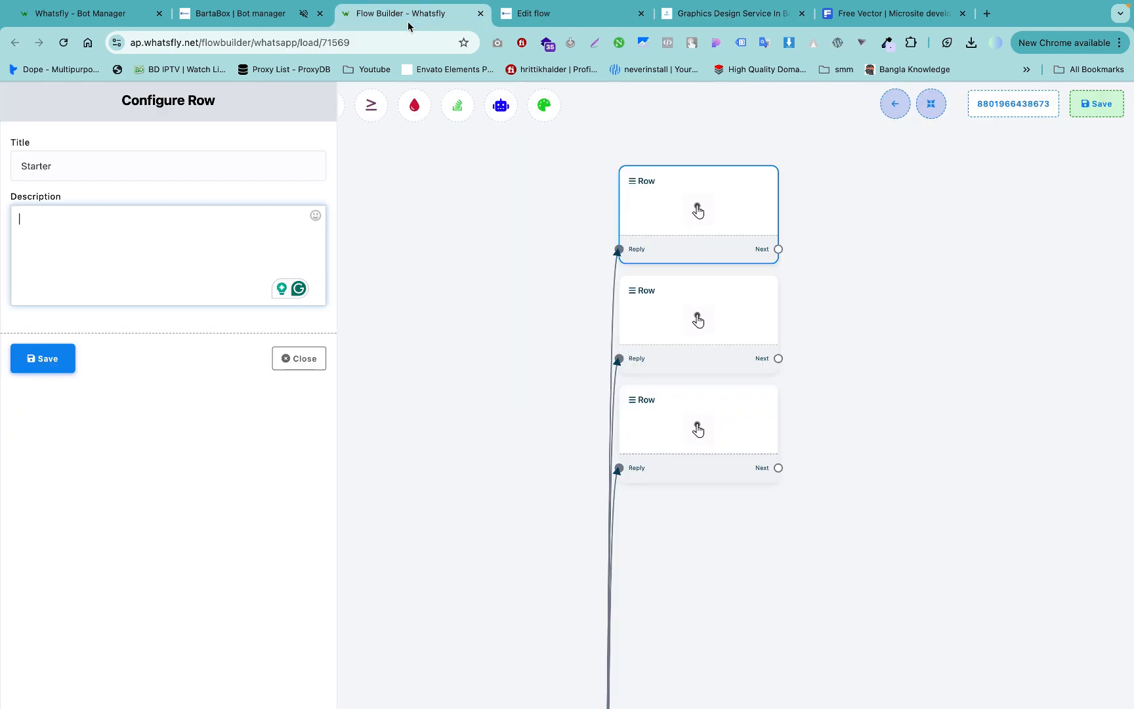
{"action": "type", "text": "৳ 2800 Monthly 7 Creative Weekly 2 Creative Occasion post Monthly Page Security Checkup"}
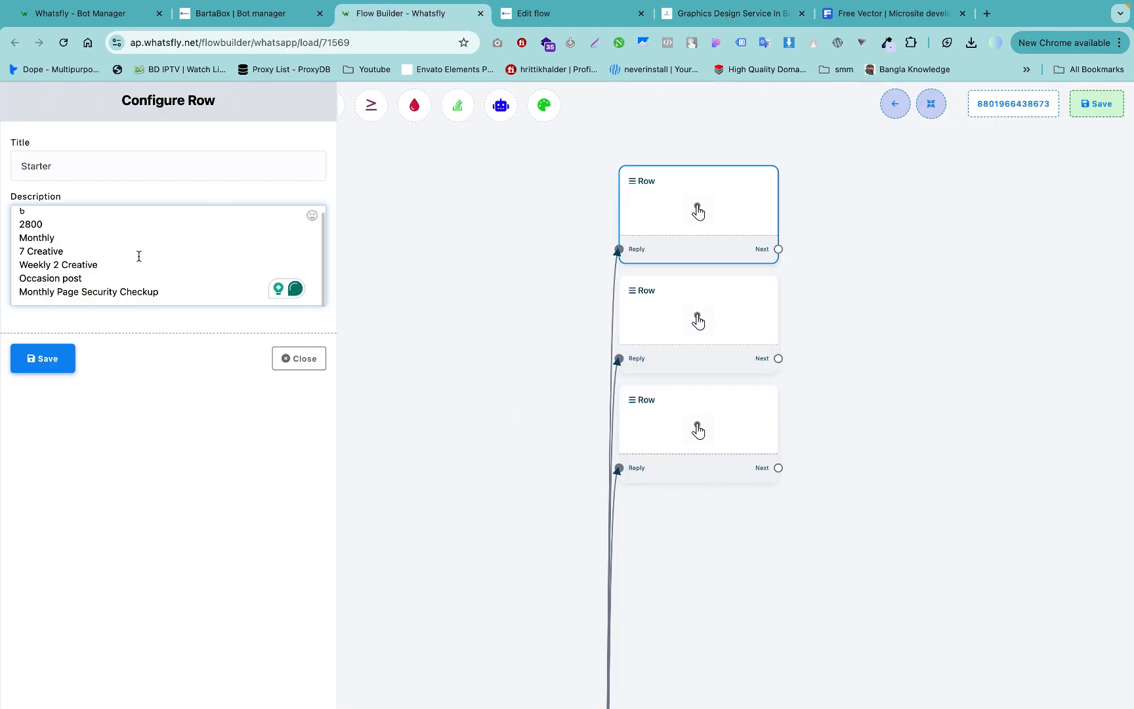
Step: Join the description's price lines as "৳ 2800/ Monthly", leave a blank line before the features, and try to save the row
{"action": "left_click", "coordinate": [20, 224]}
{"action": "key", "text": "BackSpace"}
{"action": "left_click", "coordinate": [21, 232]}
{"action": "key", "text": "BackSpace"}
{"action": "type", "text": "/ Monthly"}
{"action": "key", "text": "End"}
{"action": "key", "text": "Return"}
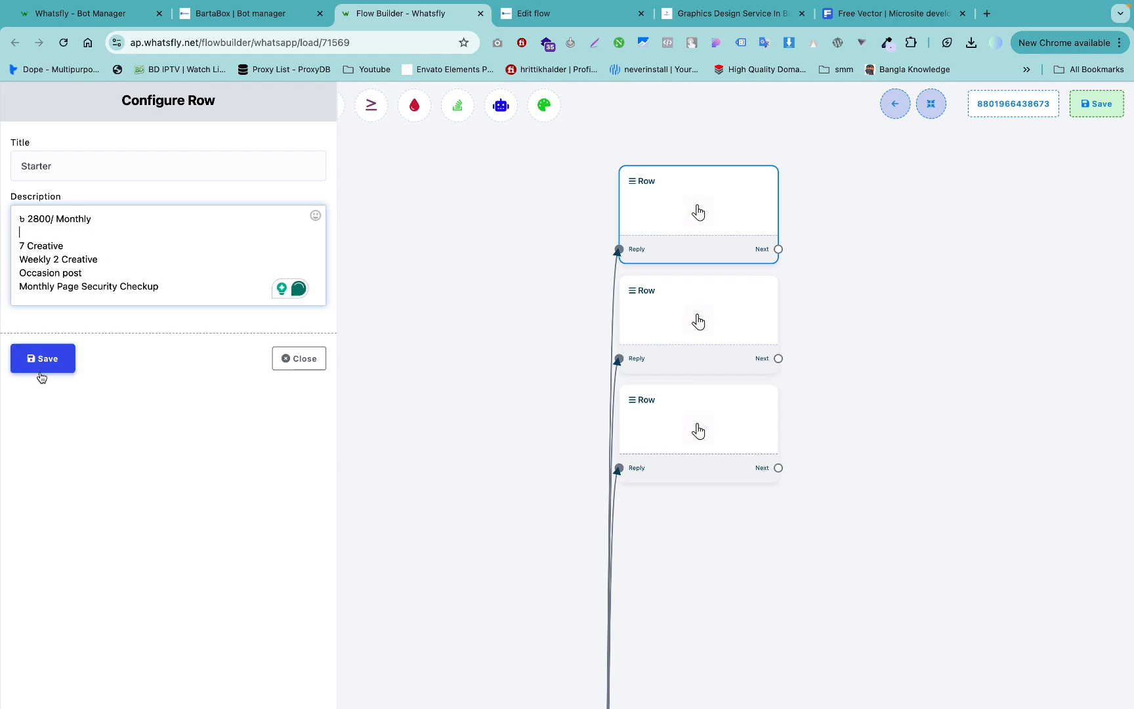
{"action": "left_click", "coordinate": [40, 358]}
Step: Shorten the Starter description by removing the Occasion post and Monthly Page Security Checkup lines, and save the row
{"action": "left_click", "coordinate": [22, 283]}
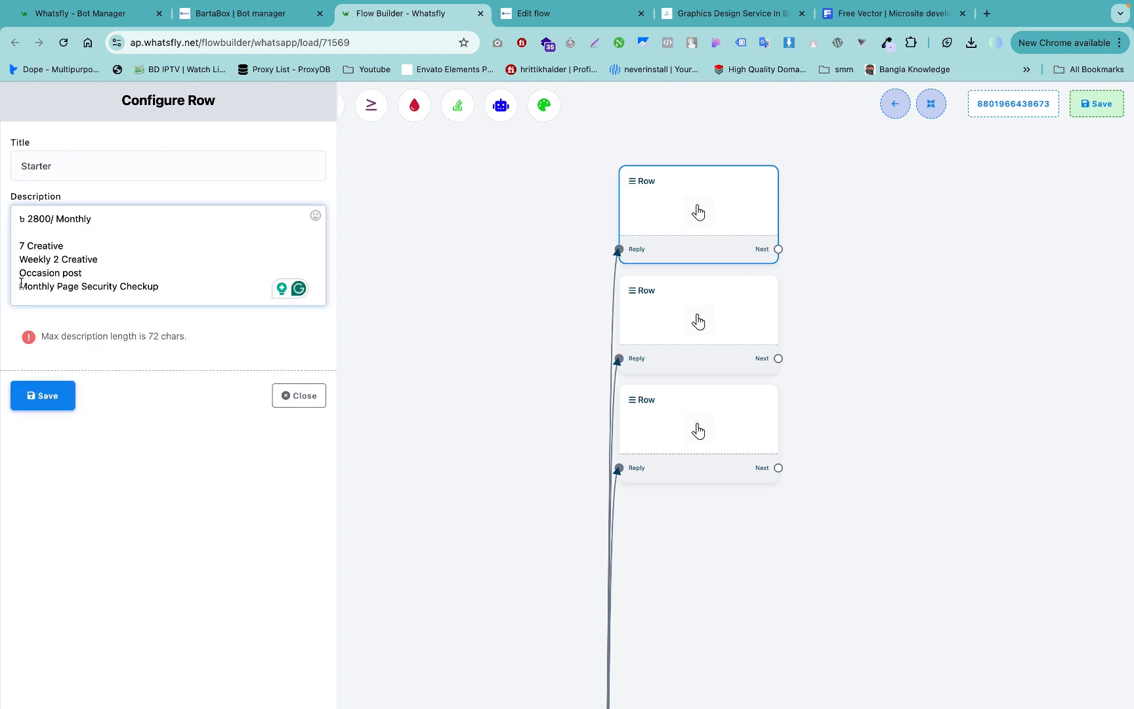
{"action": "triple_click", "coordinate": [178, 289]}
{"action": "key", "text": "BackSpace"}
{"action": "key", "text": "BackSpace"}
{"action": "key", "text": "BackSpace"}
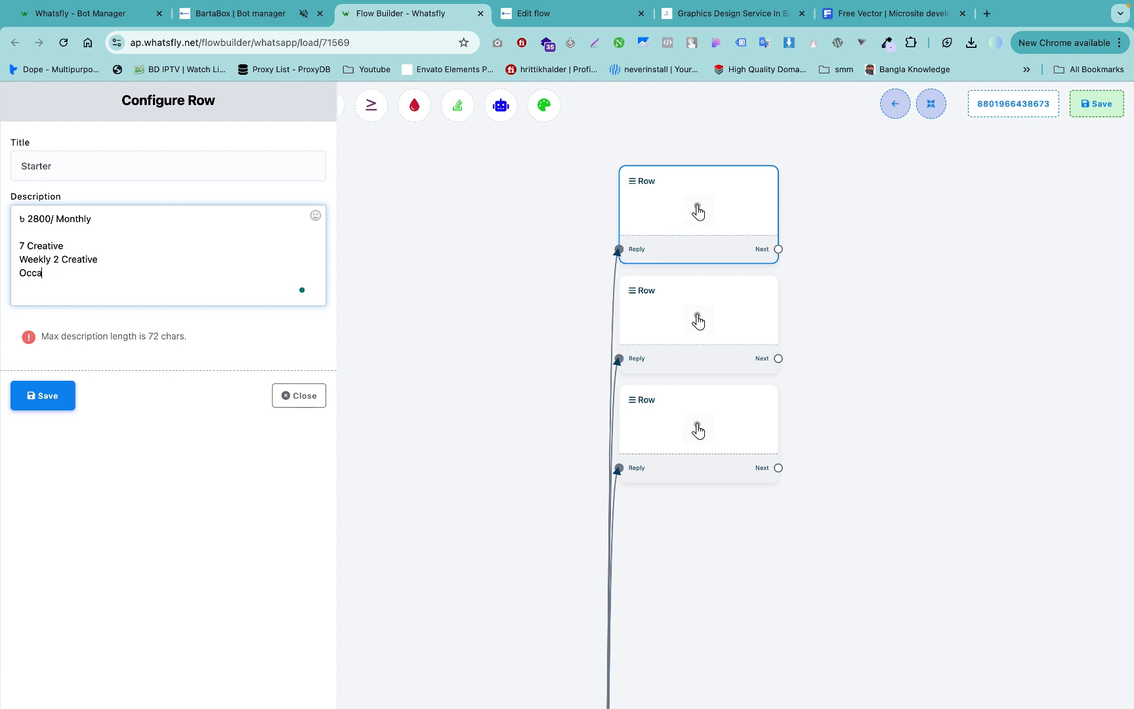
{"action": "type", "text": "e"}
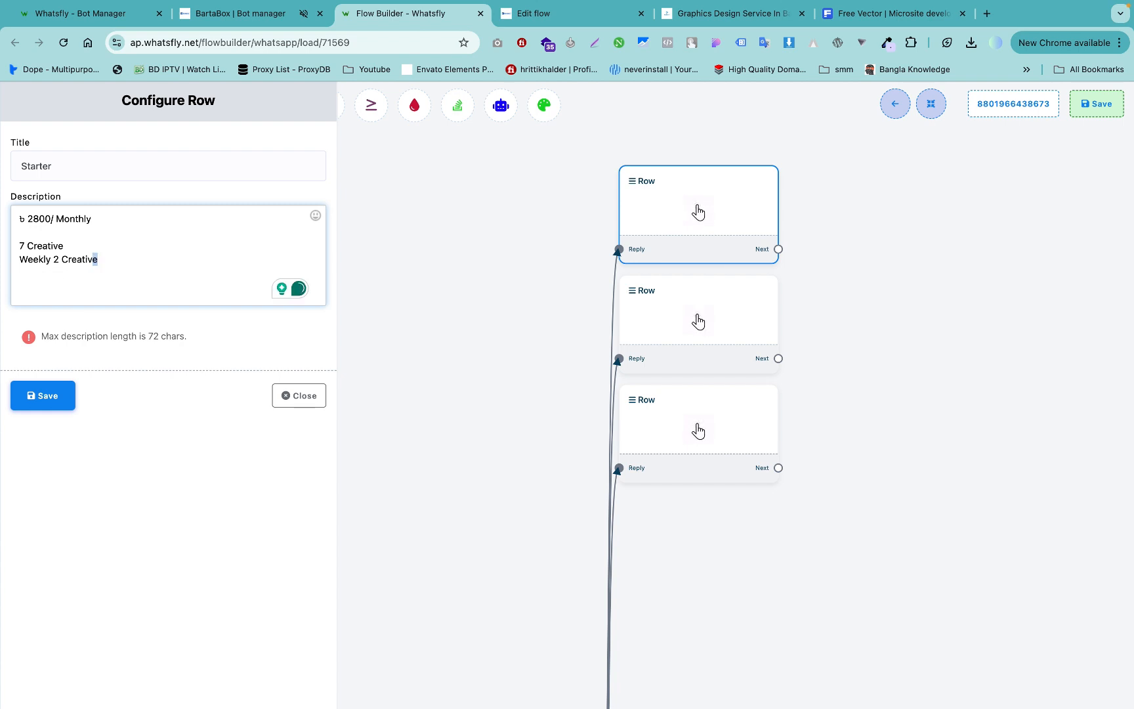
{"action": "left_click", "coordinate": [60, 400]}
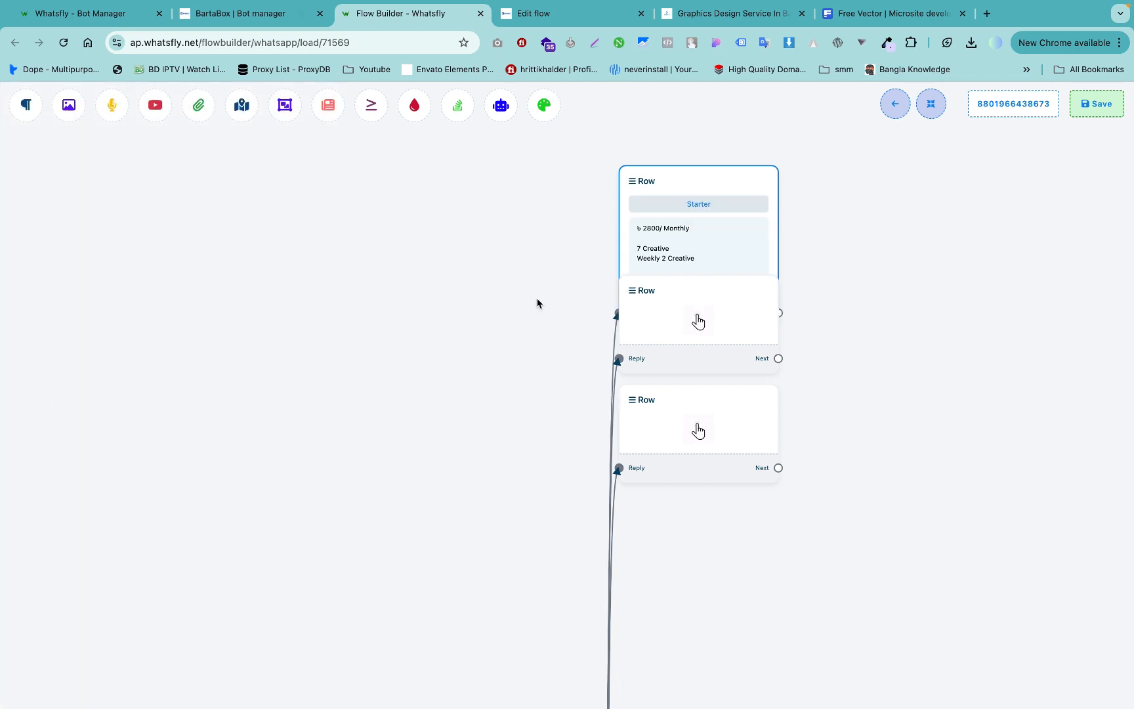
Step: Copy the Starter row's description into the second Row node's description
{"action": "double_click", "coordinate": [704, 333]}
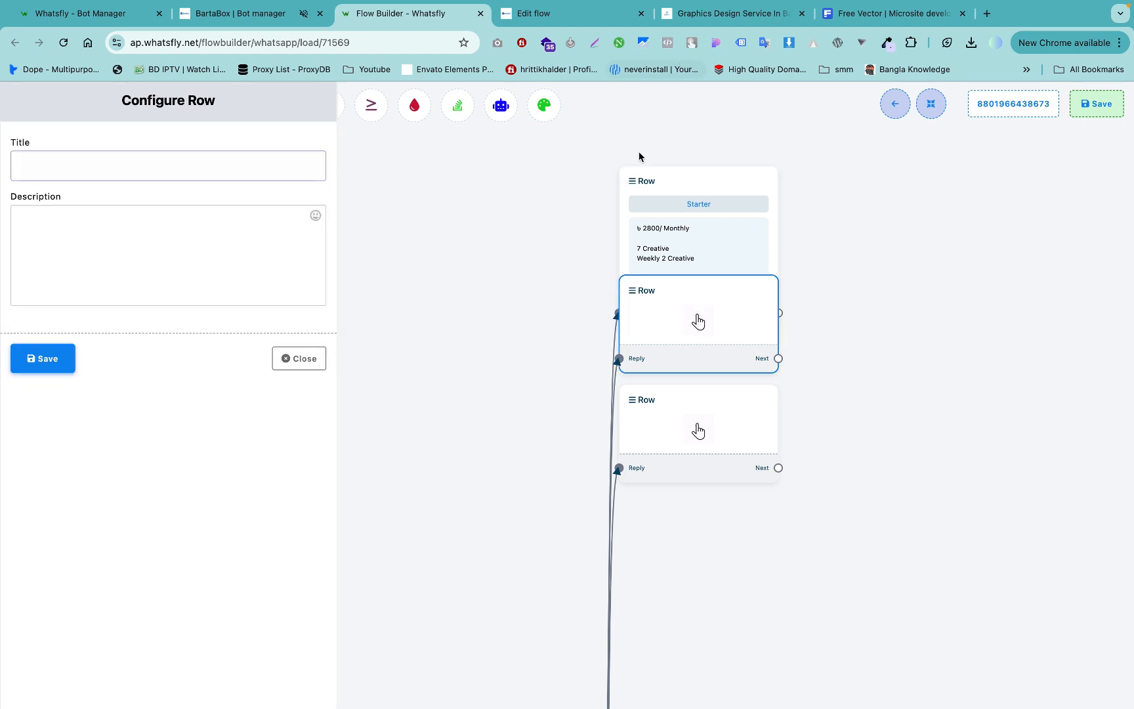
{"action": "double_click", "coordinate": [695, 231]}
{"action": "left_click", "coordinate": [209, 179]}
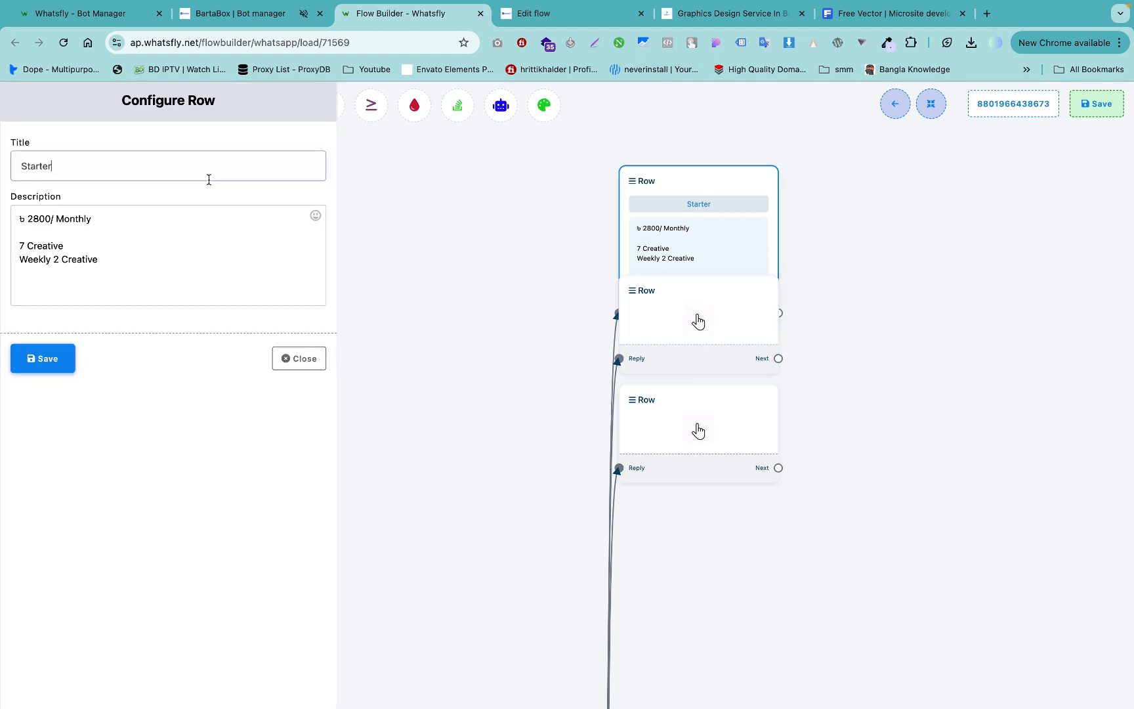
{"action": "left_click", "coordinate": [168, 222]}
{"action": "key", "text": "ctrl+a"}
{"action": "key", "text": "super+c"}
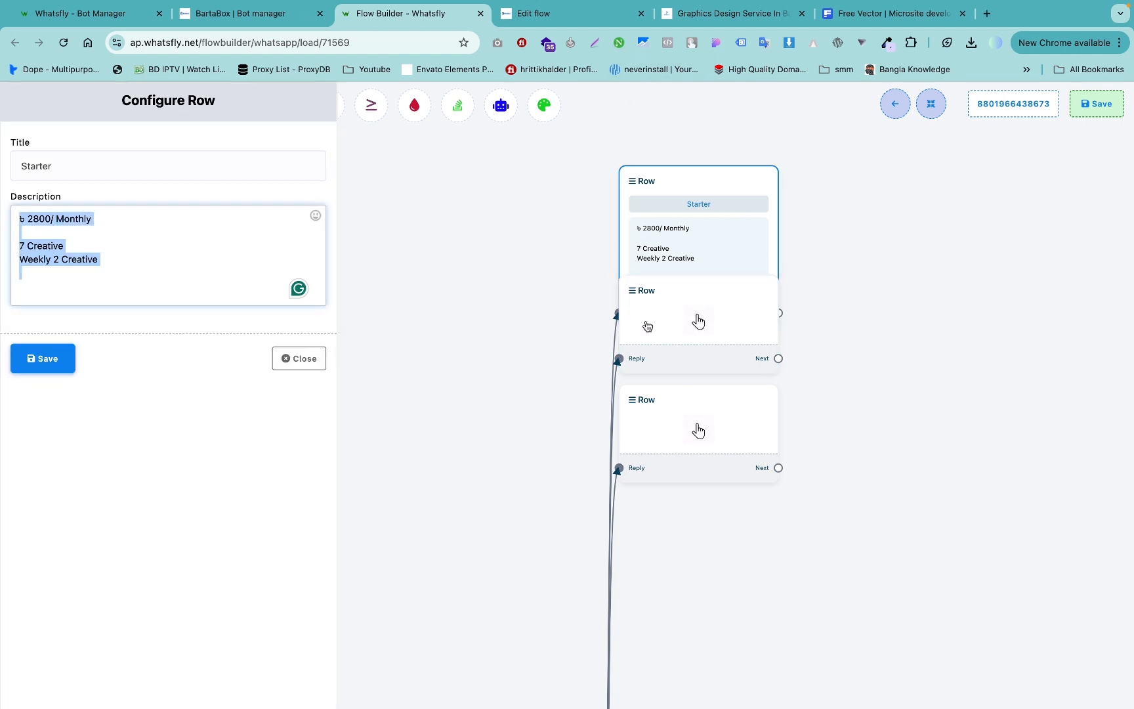
{"action": "double_click", "coordinate": [648, 327]}
{"action": "left_click", "coordinate": [243, 244]}
{"action": "key", "text": "super+v"}
Step: Title the second Row "Growth" and change its description to "৳ 4200/ Monthly" and "12 Creative"
{"action": "left_click", "coordinate": [690, 13]}
{"action": "left_click", "coordinate": [433, 15]}
{"action": "left_click", "coordinate": [114, 171]}
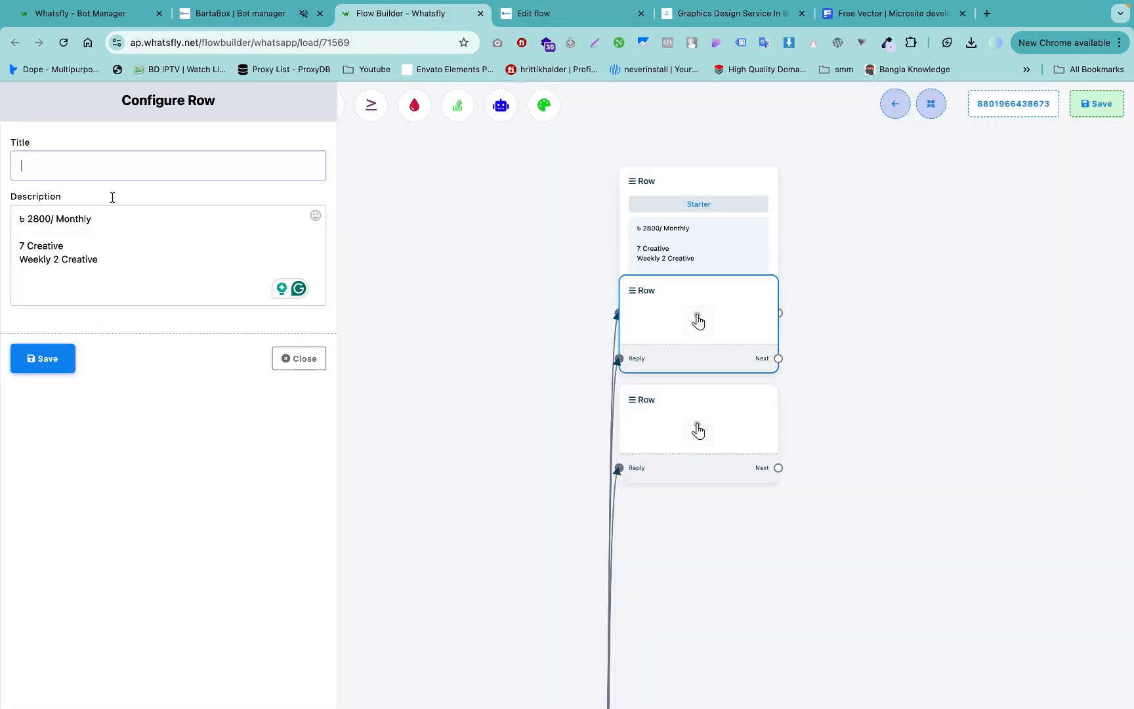
{"action": "type", "text": "Growth"}
{"action": "double_click", "coordinate": [39, 219]}
{"action": "type", "text": "4200"}
{"action": "double_click", "coordinate": [21, 245]}
{"action": "type", "text": "12"}
Step: Copy the Growth description into the third Row node and title that row "Advance"
{"action": "key", "text": "super+a"}
{"action": "key", "text": "super+c"}
{"action": "double_click", "coordinate": [698, 430]}
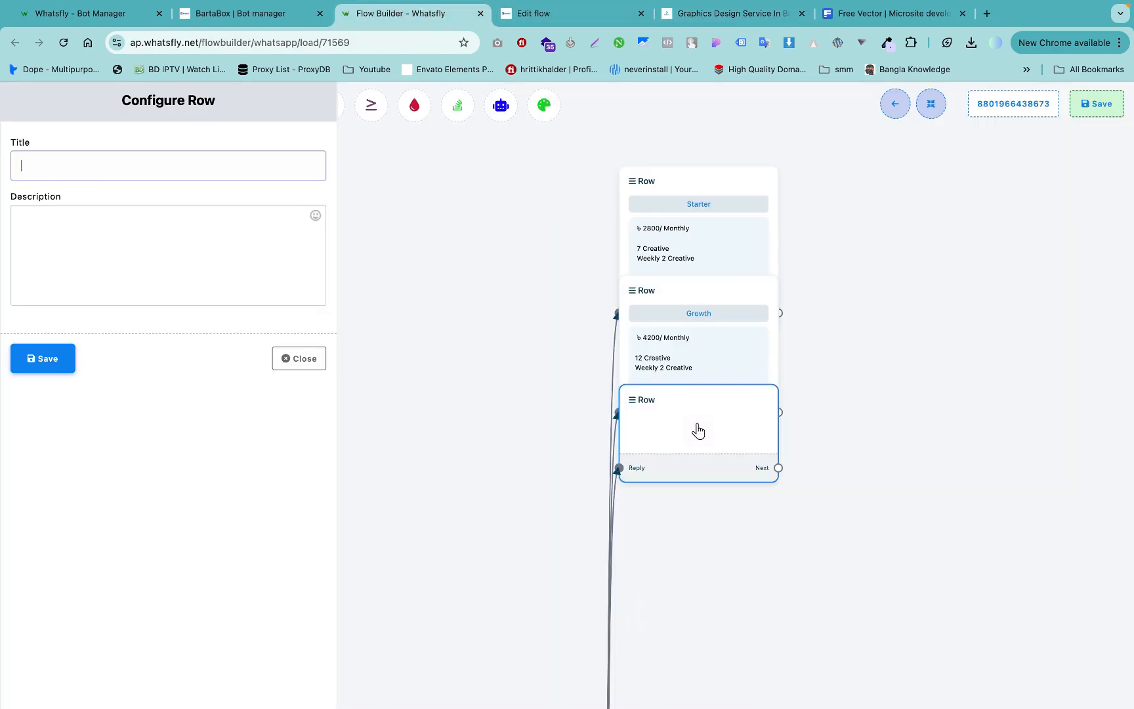
{"action": "type", "text": "Advance"}
{"action": "left_click", "coordinate": [185, 225]}
{"action": "key", "text": "super+v"}
Step: Change the Advance row's description to "৳ 5250/ Monthly" and "15 Creative" using the pricing page, and save the row
{"action": "double_click", "coordinate": [36, 220]}
{"action": "left_click", "coordinate": [722, 14]}
{"action": "left_click", "coordinate": [394, 15]}
{"action": "double_click", "coordinate": [40, 219]}
{"action": "type", "text": "5250"}
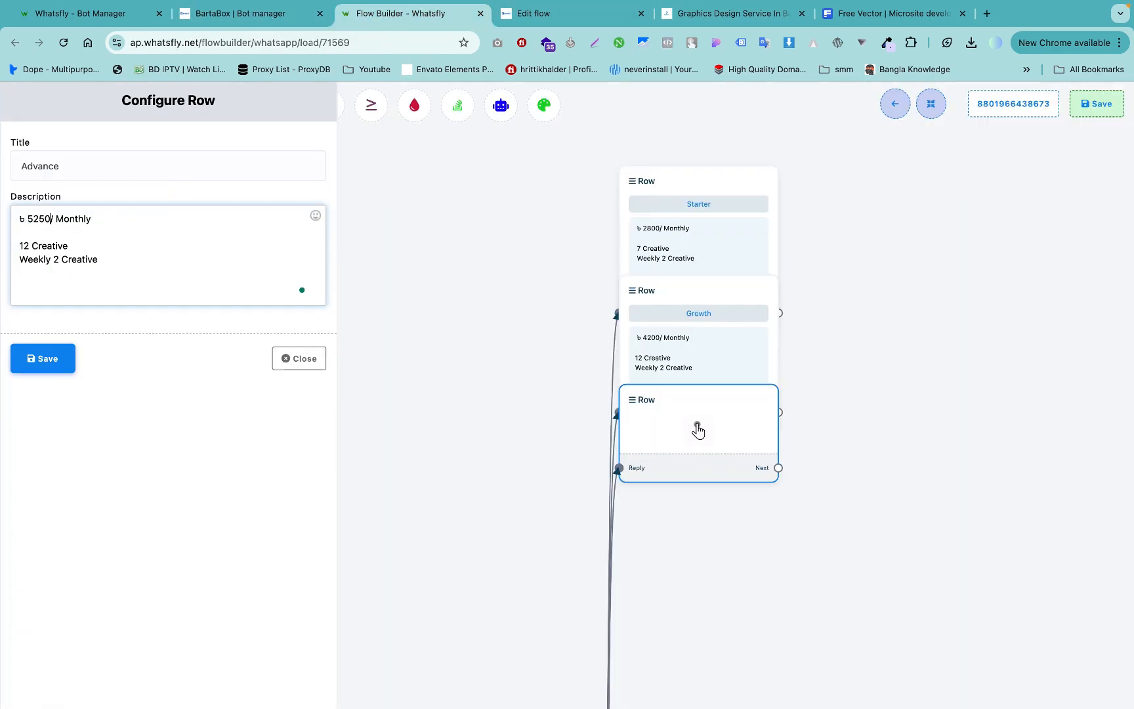
{"action": "left_click", "coordinate": [722, 14]}
{"action": "left_click", "coordinate": [394, 15]}
{"action": "double_click", "coordinate": [23, 245]}
{"action": "type", "text": "15"}
{"action": "left_click", "coordinate": [43, 359]}
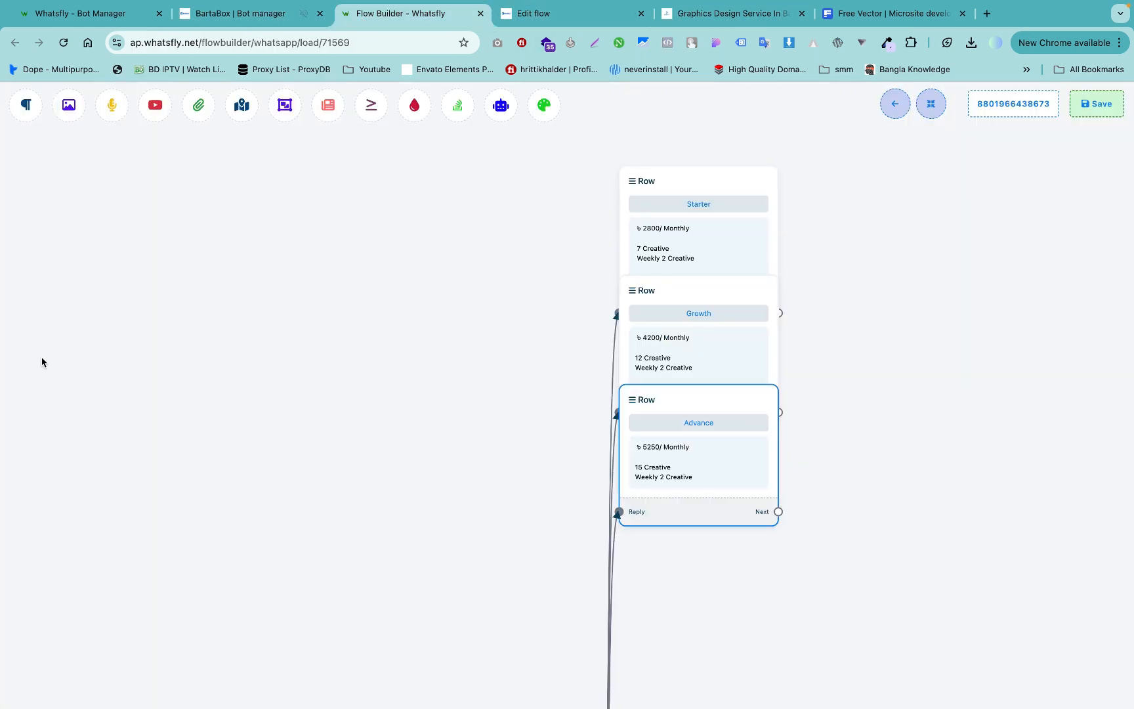
Step: Move the Advance row clear of the Growth row and add a Text node from its Next output reading "Thanks For Select Growth Package"
{"action": "left_click_drag", "start_coordinate": [856, 303], "coordinate": [780, 303]}
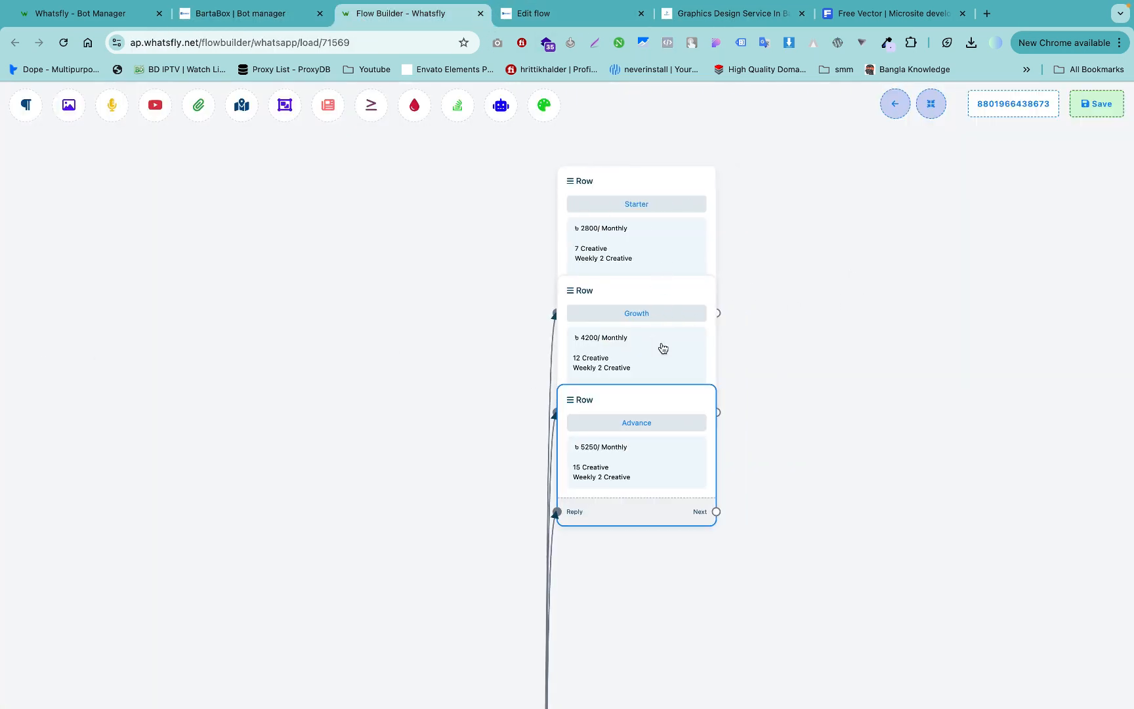
{"action": "left_click_drag", "start_coordinate": [662, 452], "coordinate": [694, 565]}
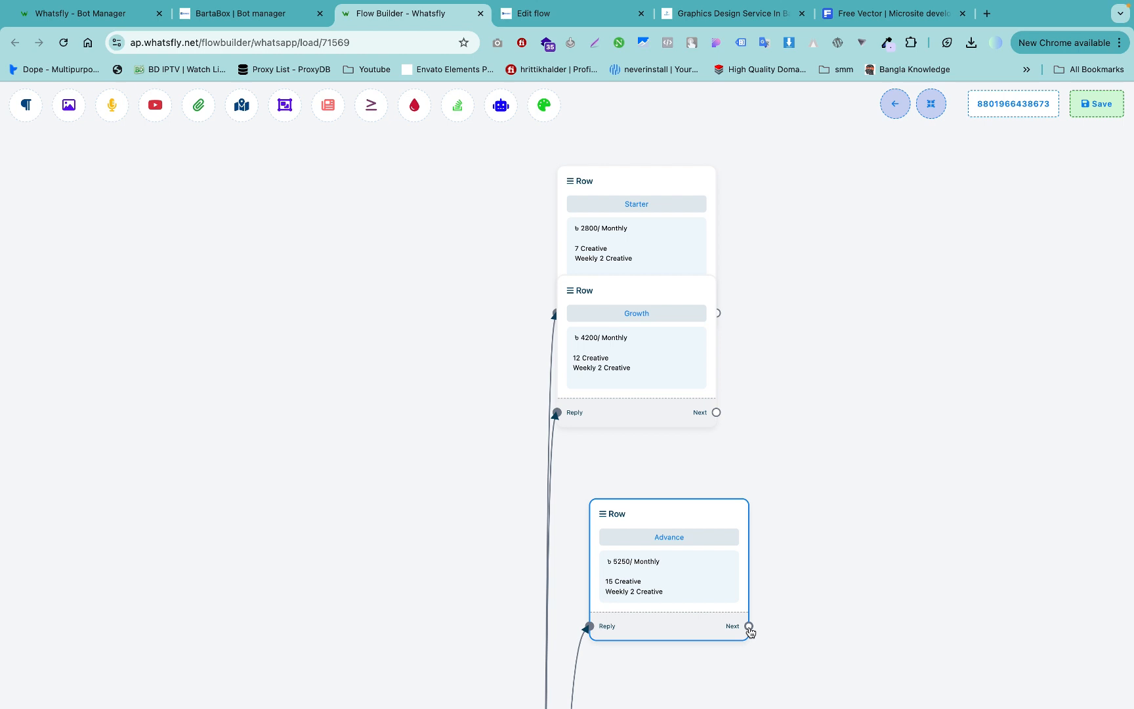
{"action": "left_click_drag", "start_coordinate": [750, 631], "coordinate": [907, 518]}
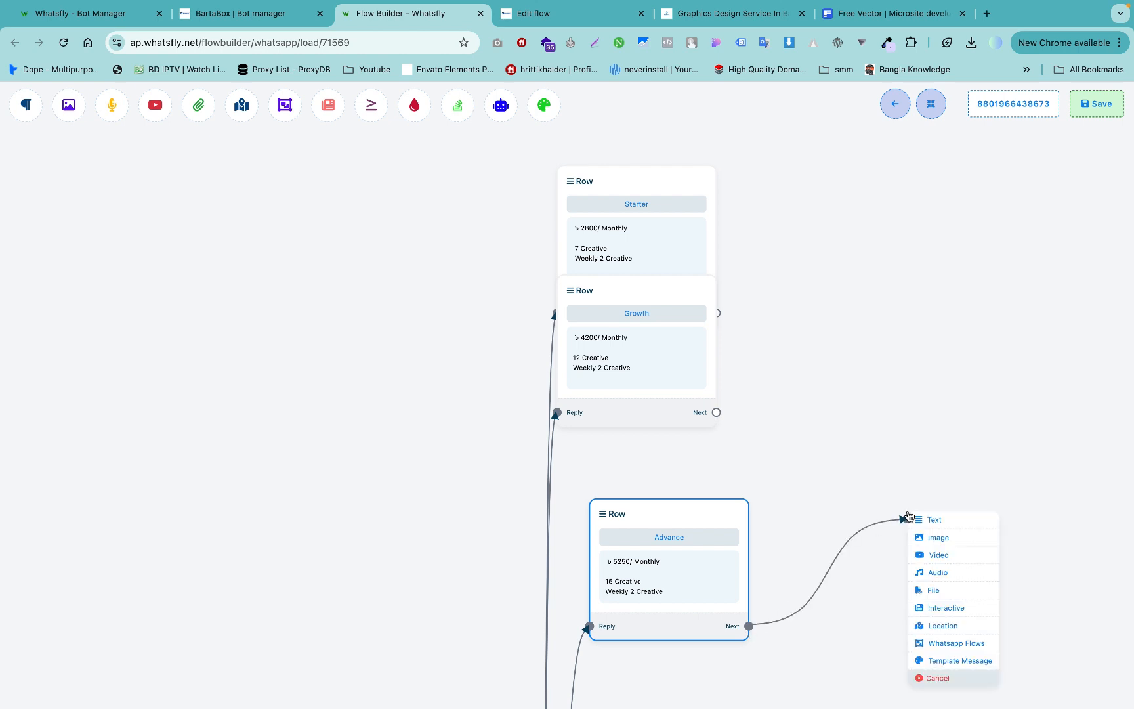
{"action": "left_click", "coordinate": [954, 522]}
{"action": "left_click", "coordinate": [1033, 599]}
{"action": "type", "text": "T"}
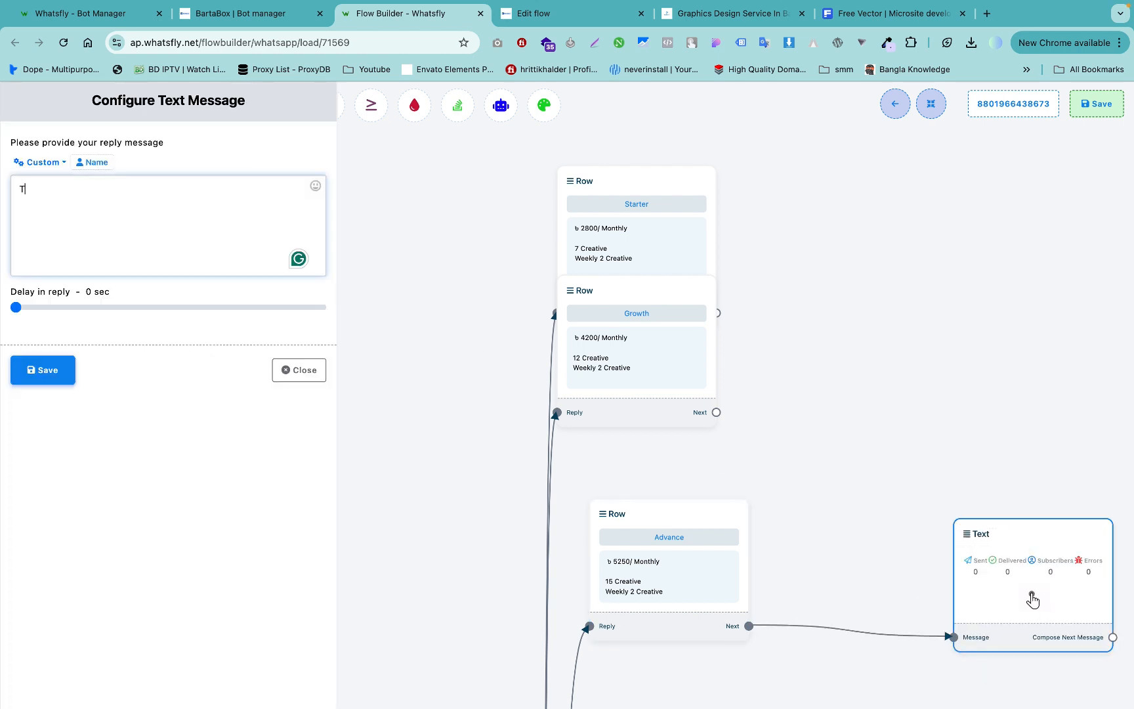
{"action": "type", "text": "hanks For Select Growth Package"}
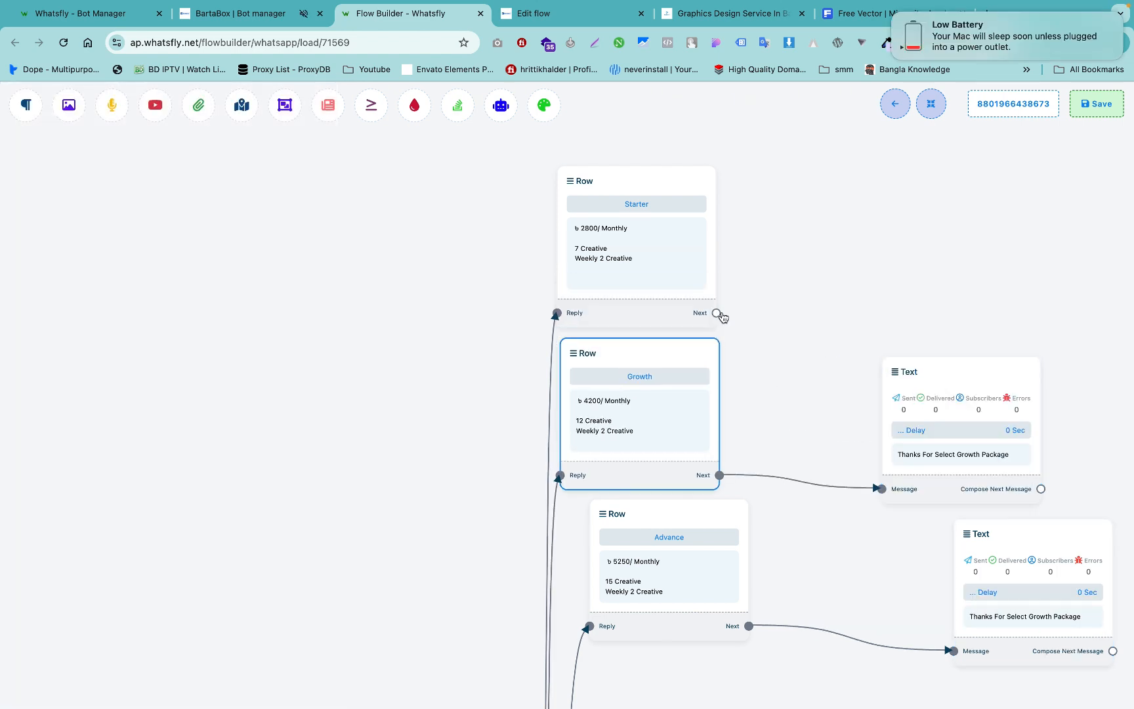
Step: Change the Advance row's reply text to "Thanks For Select Advance Package" and save the whole flow
{"action": "double_click", "coordinate": [116, 189]}
{"action": "type", "text": "Advance"}
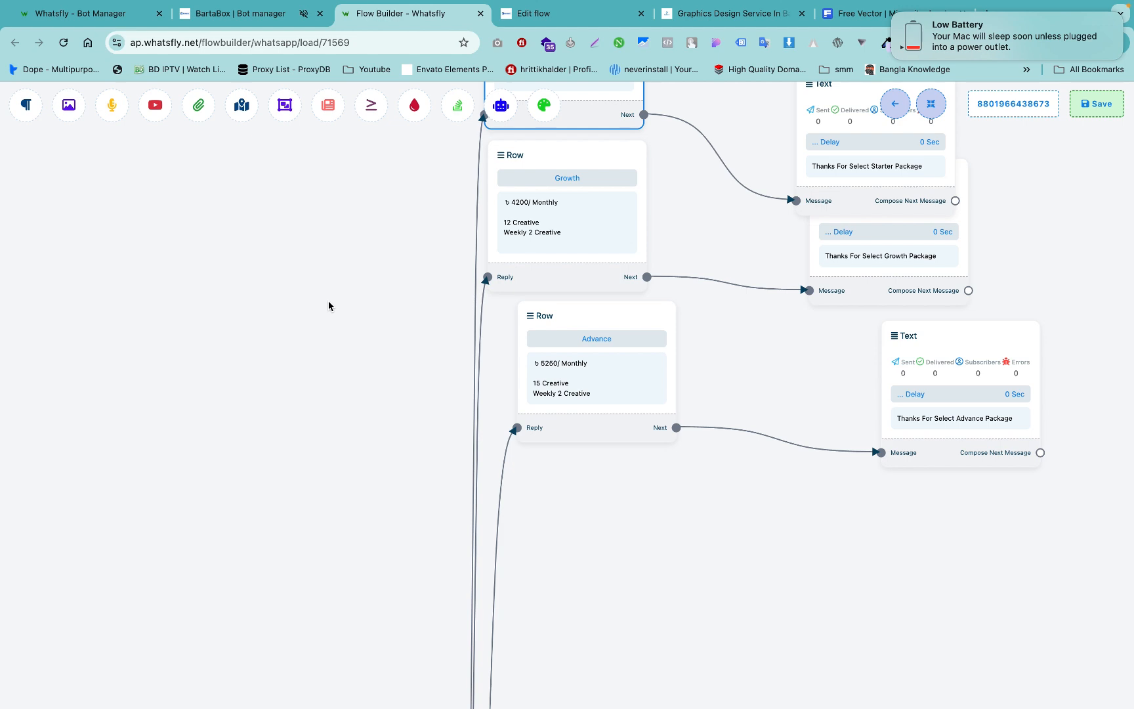
{"action": "left_click", "coordinate": [1097, 104]}
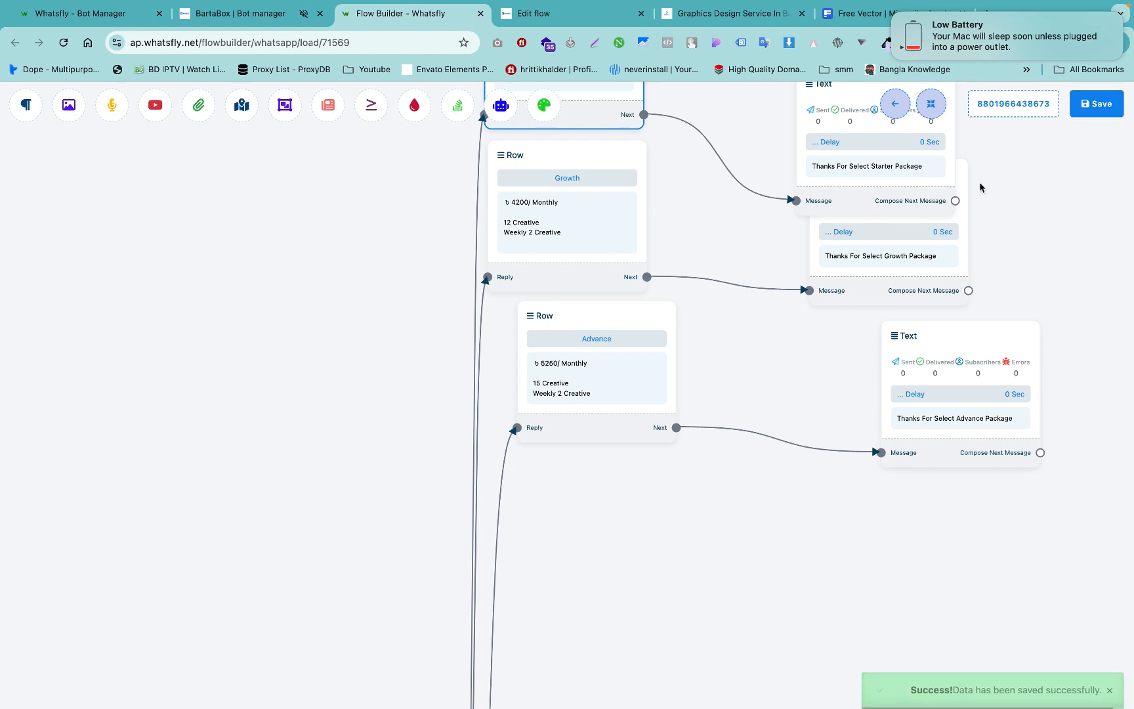
Step: Open the bot number's Probfly IT chat in WhatsApp and send it the message "Hello"
{"action": "left_click", "coordinate": [1039, 105]}
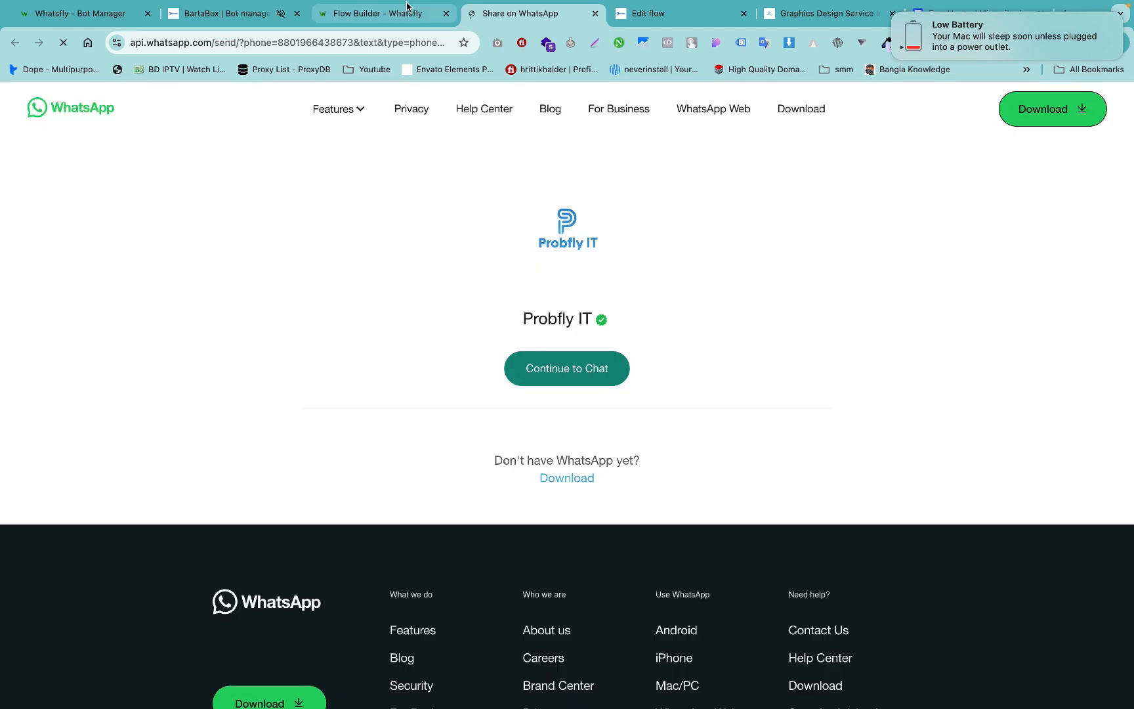
{"action": "left_click", "coordinate": [390, 14]}
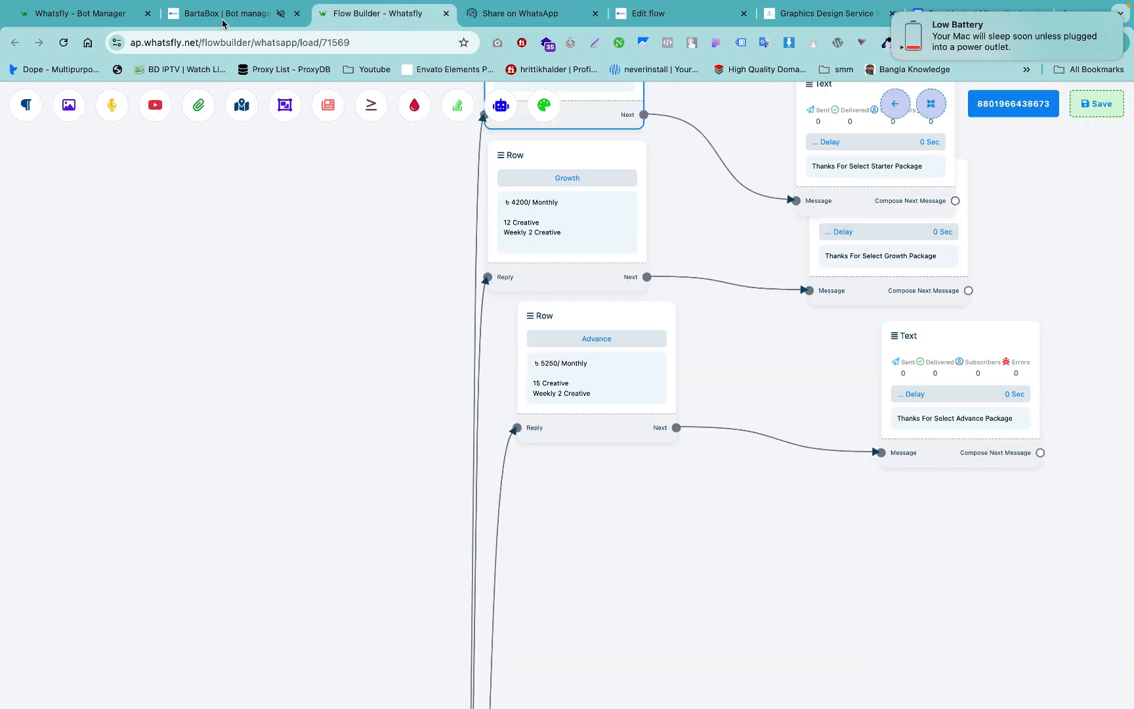
{"action": "type", "text": "Hello"}
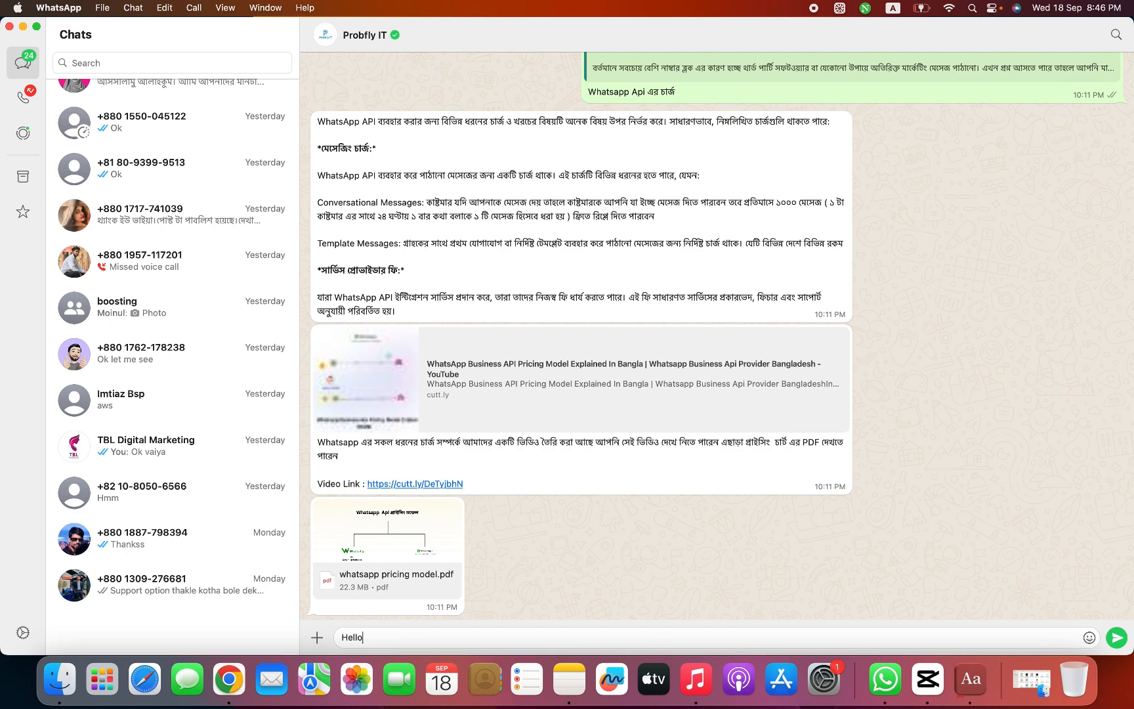
{"action": "key", "text": "Return"}
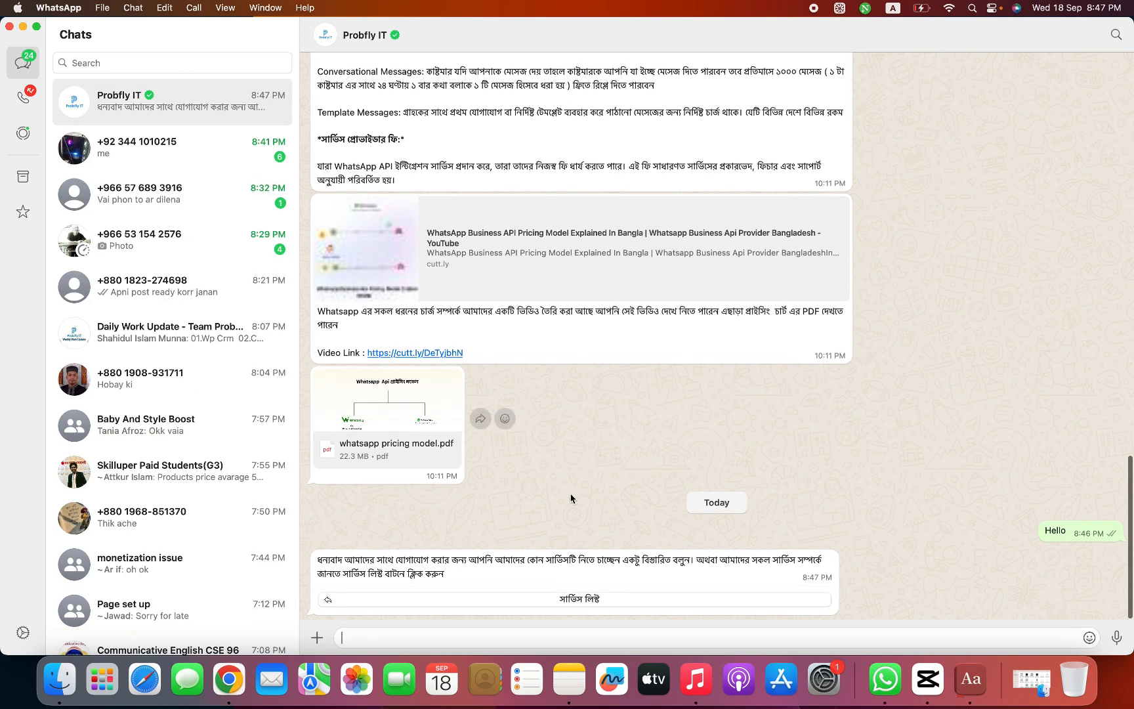
Step: Test the bot's replies by choosing "সার্ভিস লিস্ট", reading the service list and choosing "ওয়েব ডিজাইন"
{"action": "left_click_drag", "start_coordinate": [488, 566], "coordinate": [670, 572]}
{"action": "left_click", "coordinate": [670, 571]}
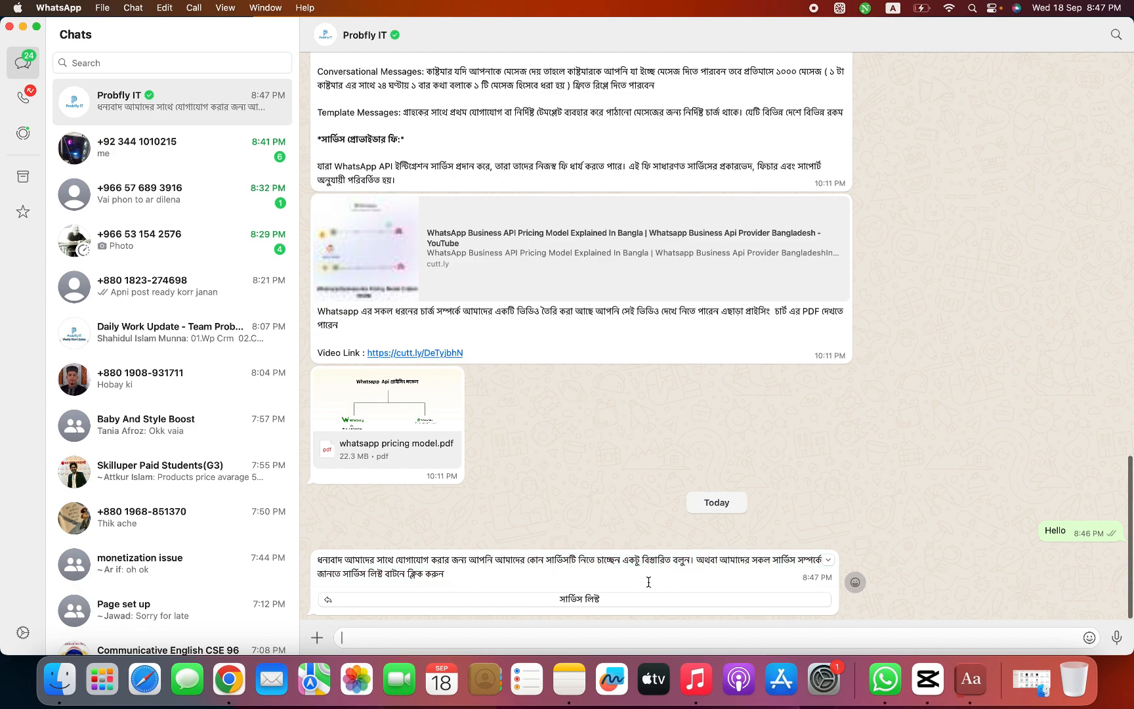
{"action": "left_click", "coordinate": [610, 603]}
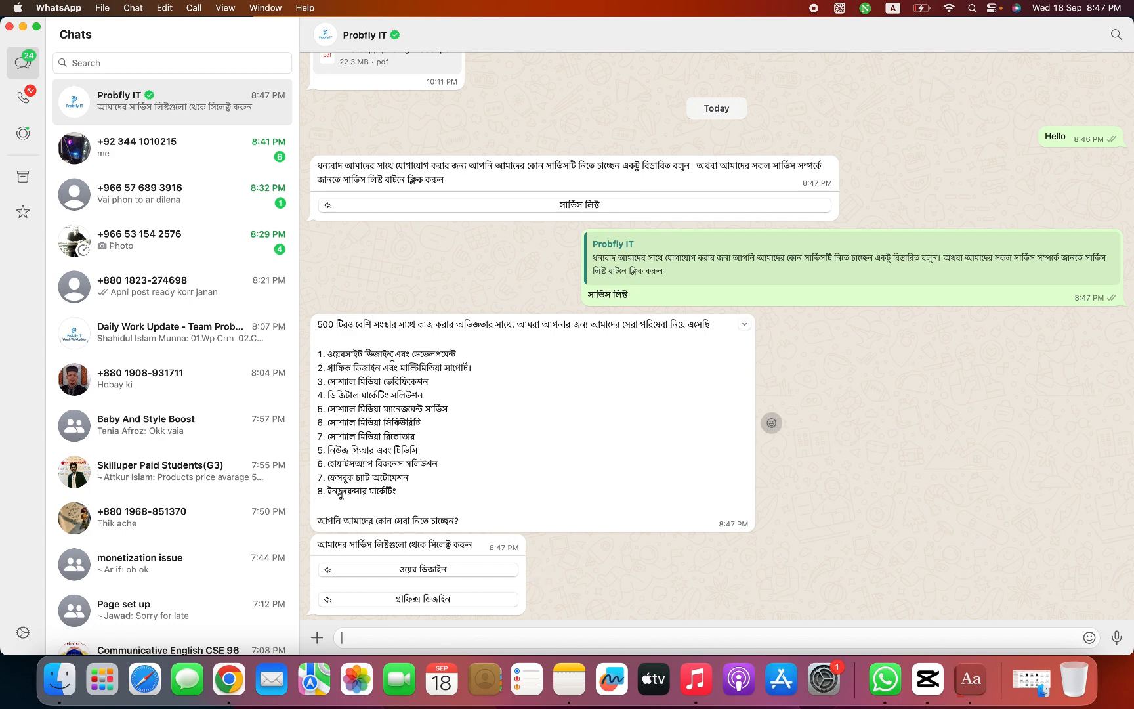
{"action": "left_click_drag", "start_coordinate": [348, 338], "coordinate": [446, 492]}
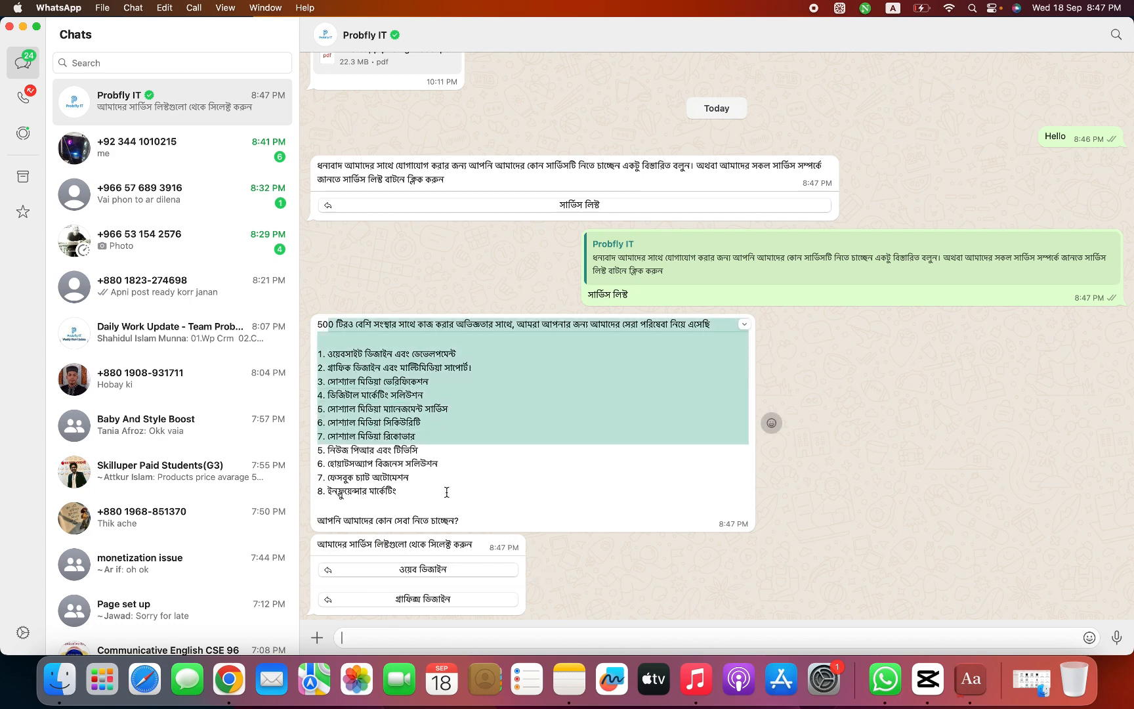
{"action": "left_click", "coordinate": [436, 570]}
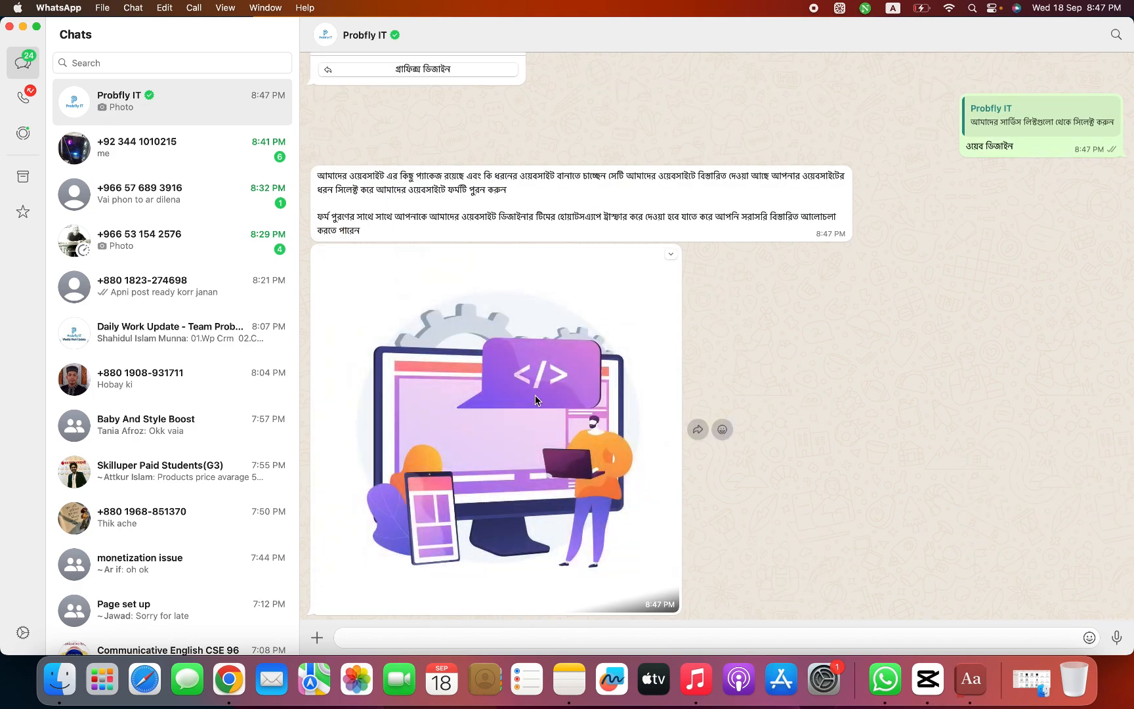
Step: Switch to the Whatsfly flow builder, add a short reply delay to the web design Text node, and save the node and flow
{"action": "key", "text": "super+Tab"}
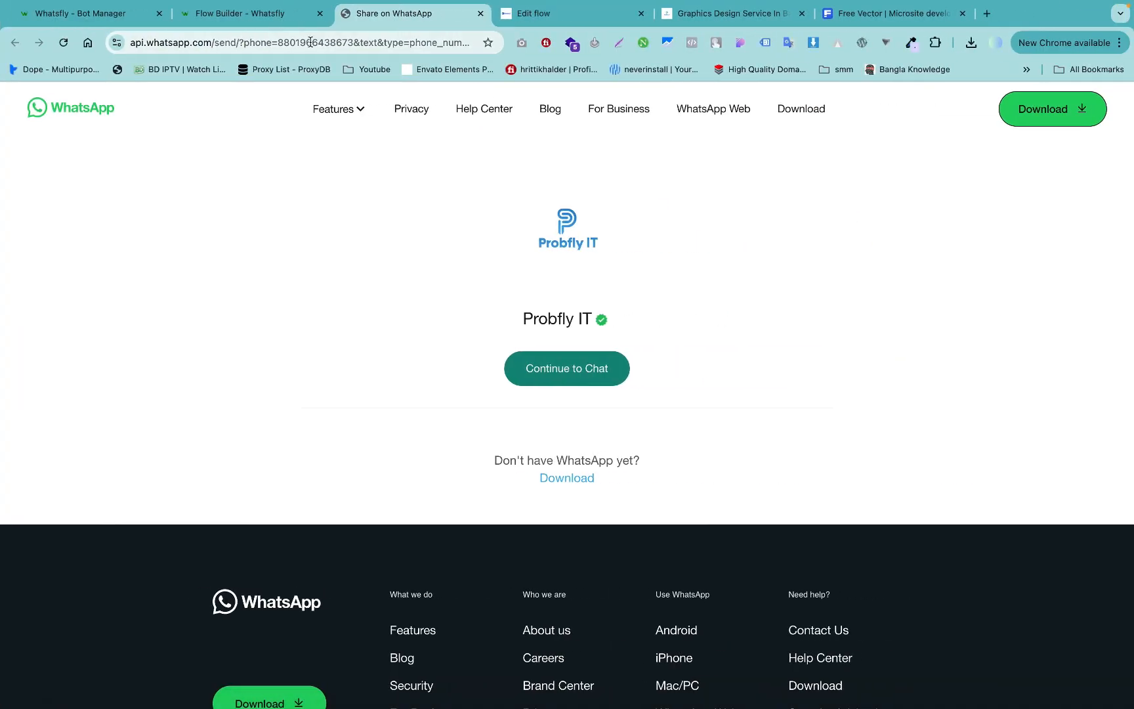
{"action": "left_click", "coordinate": [250, 14]}
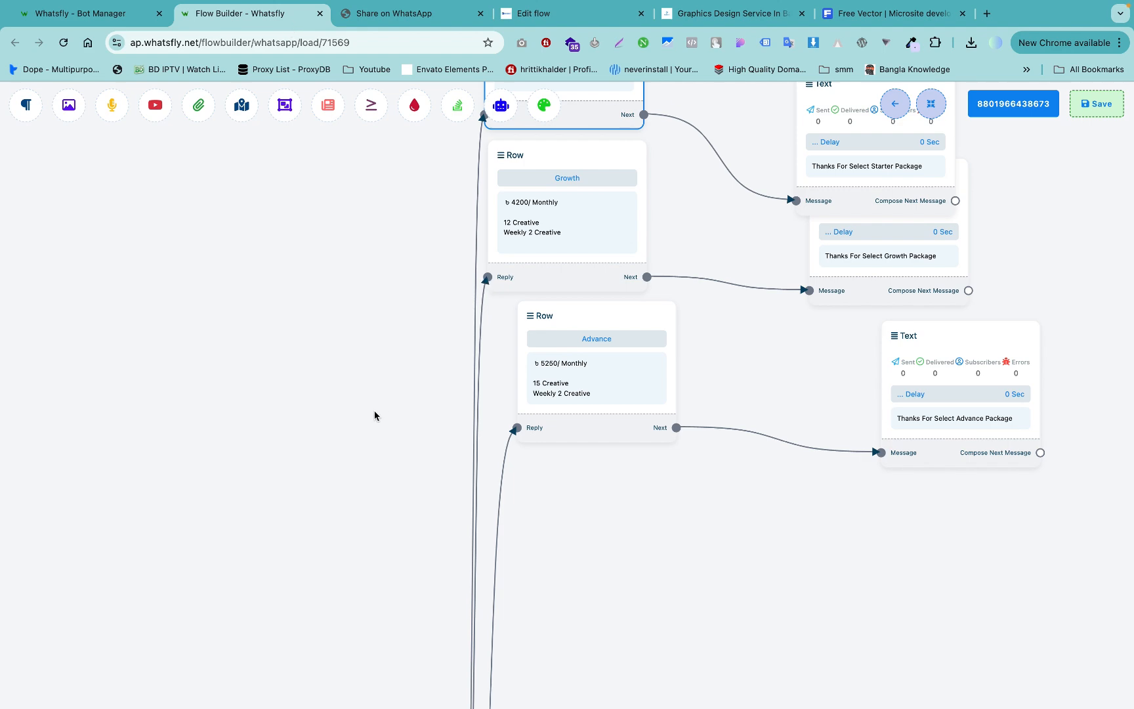
{"action": "scroll", "coordinate": [375, 416], "scroll_direction": "down", "scroll_amount": 10}
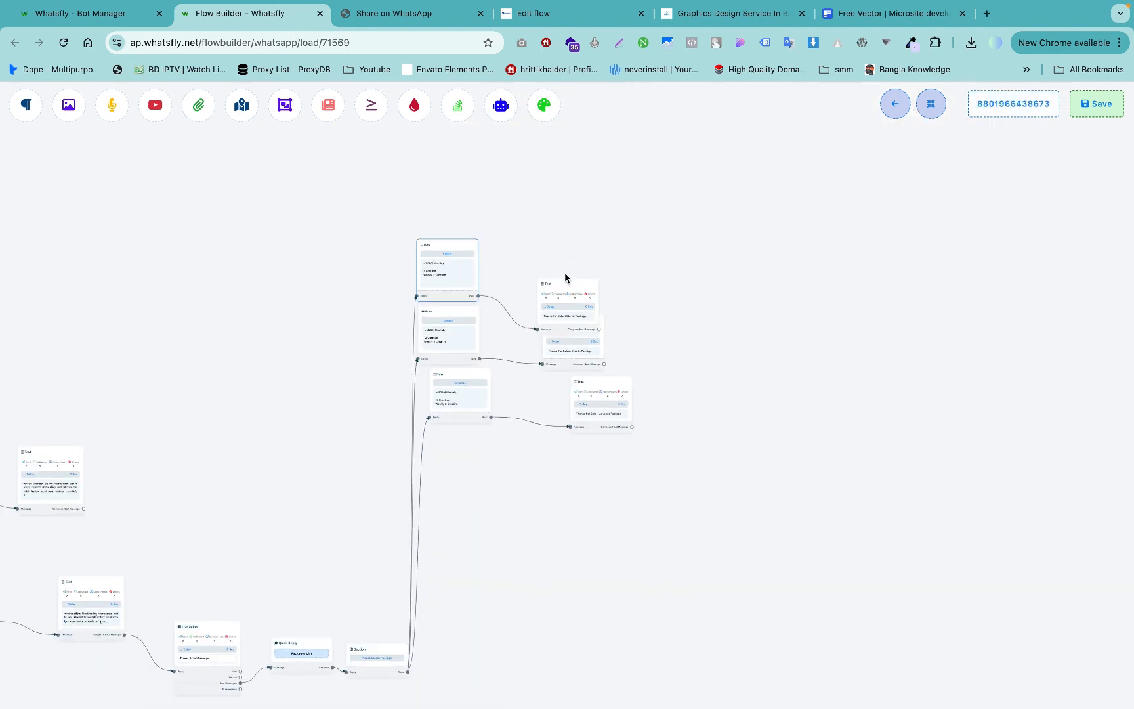
{"action": "scroll", "coordinate": [426, 308], "scroll_direction": "left", "scroll_amount": 5}
{"action": "scroll", "coordinate": [426, 308], "scroll_direction": "down", "scroll_amount": 4}
{"action": "left_click", "coordinate": [276, 330]}
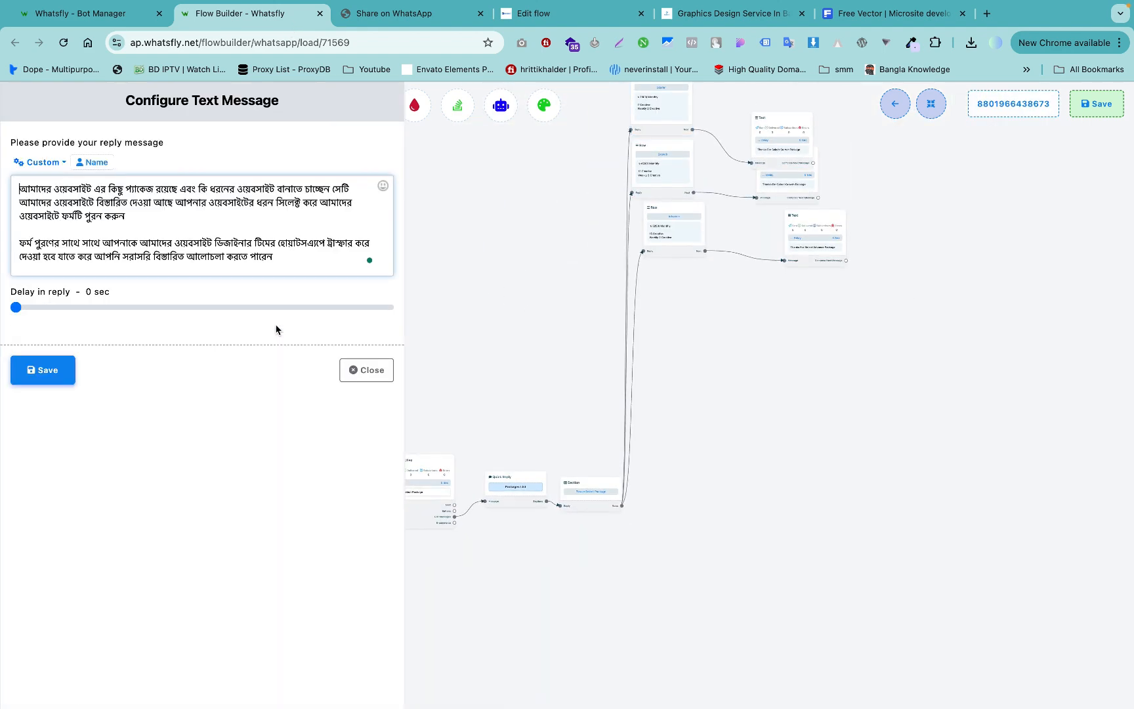
{"action": "left_click", "coordinate": [34, 307]}
{"action": "left_click", "coordinate": [52, 376]}
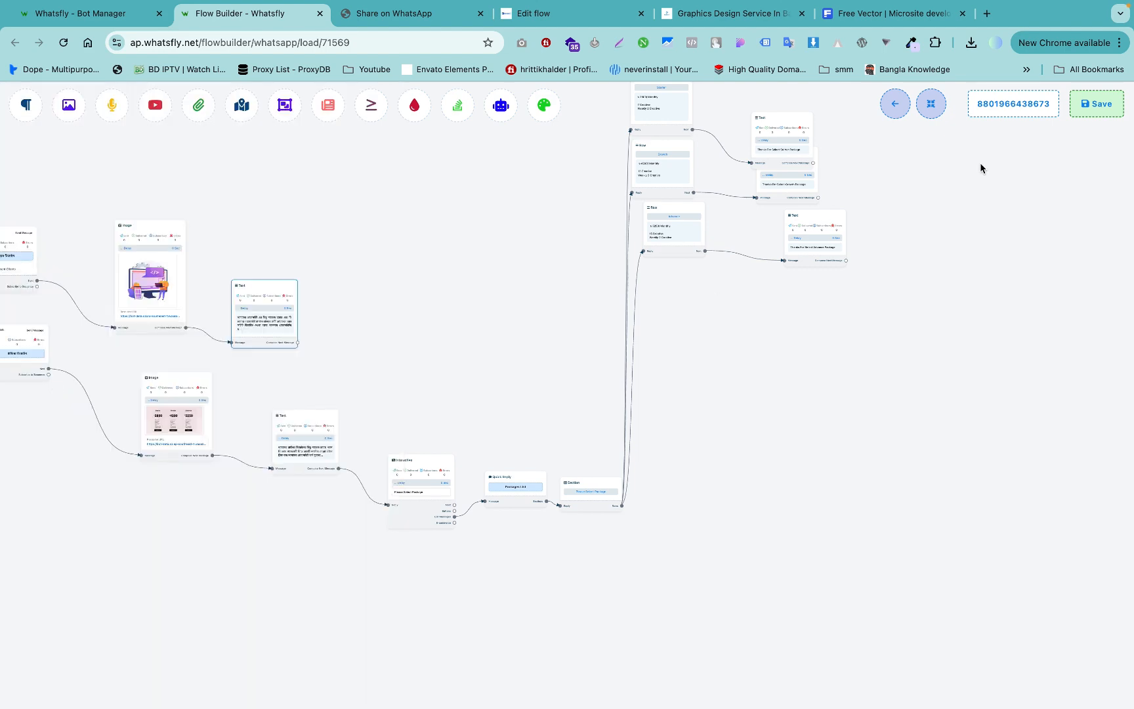
{"action": "left_click", "coordinate": [1095, 110]}
Step: Return to the Probfly IT chat in WhatsApp, send "Hello" again and retest the "সার্ভিস লিস্ট" and "ওয়েব ডিজাইন" replies
{"action": "key", "text": "ctrl+Left"}
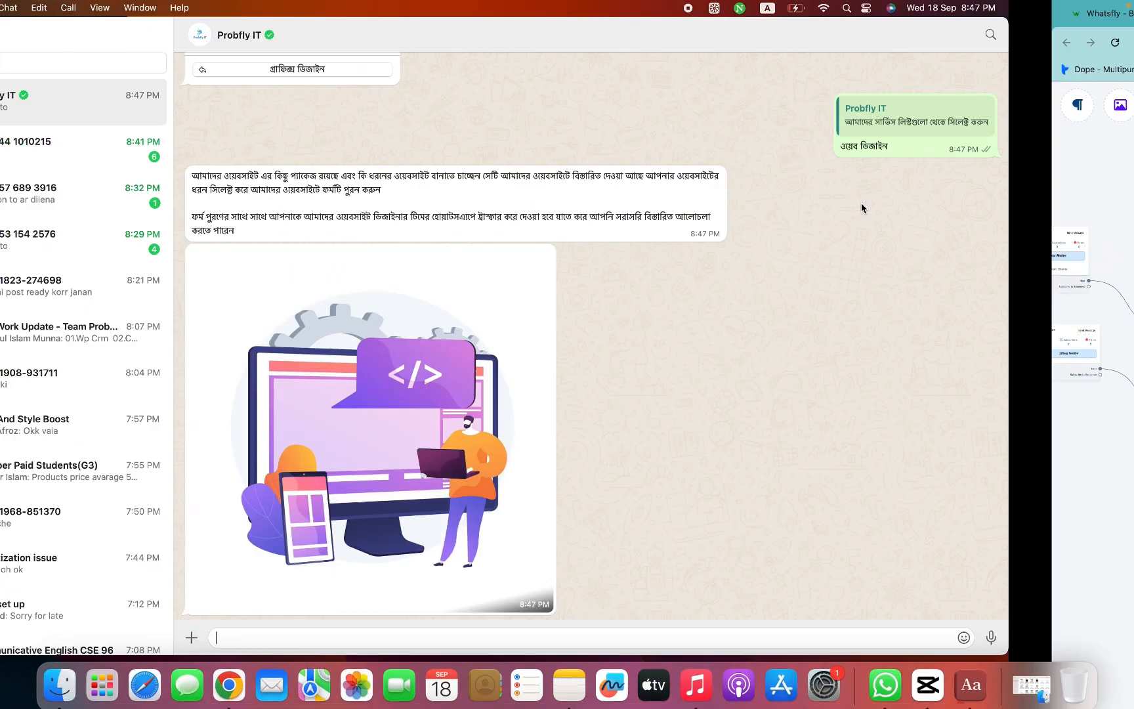
{"action": "type", "text": "He"}
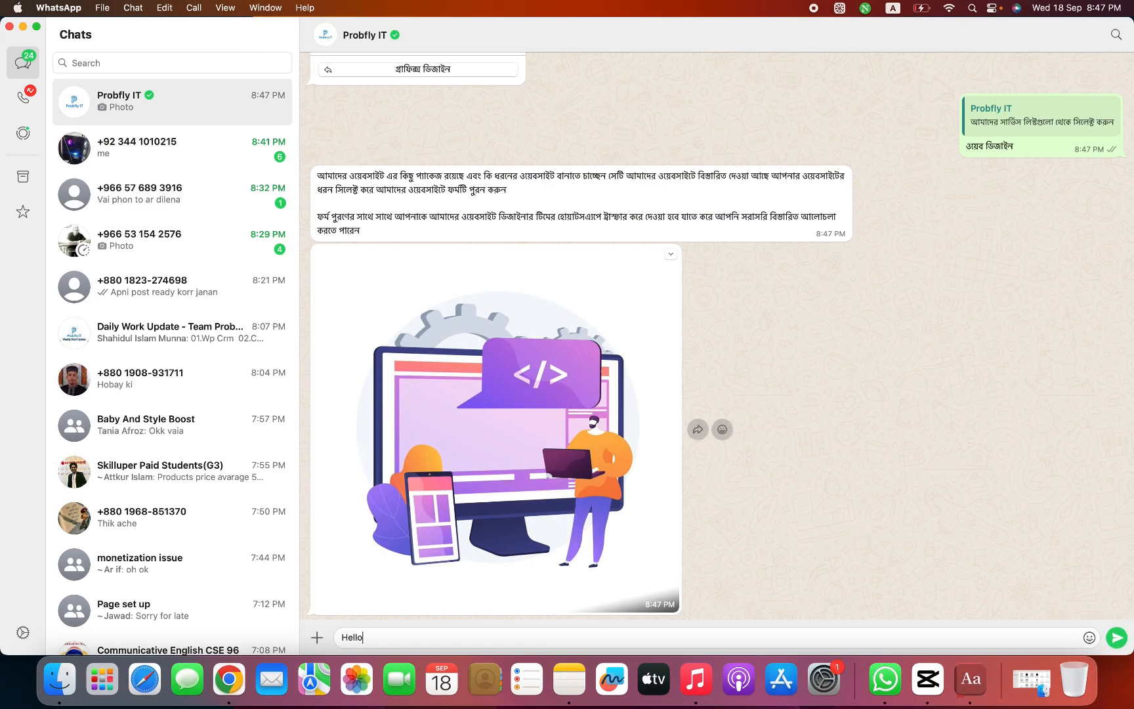
{"action": "type", "text": "llo"}
{"action": "key", "text": "Return"}
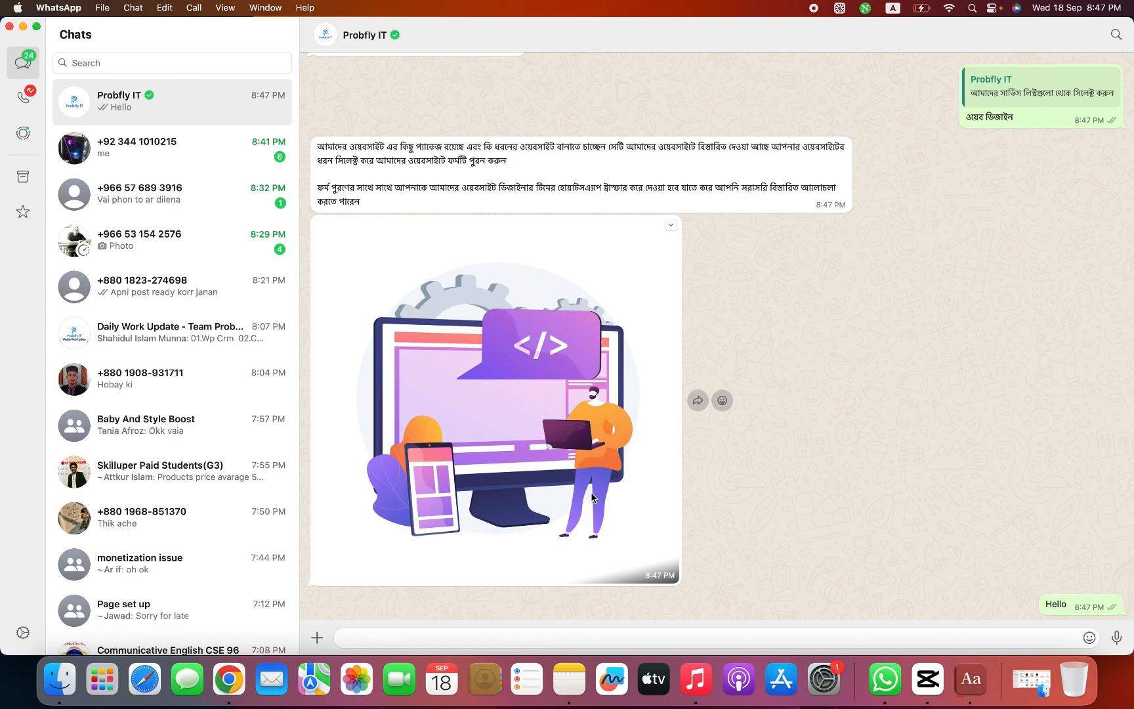
{"action": "left_click", "coordinate": [535, 604]}
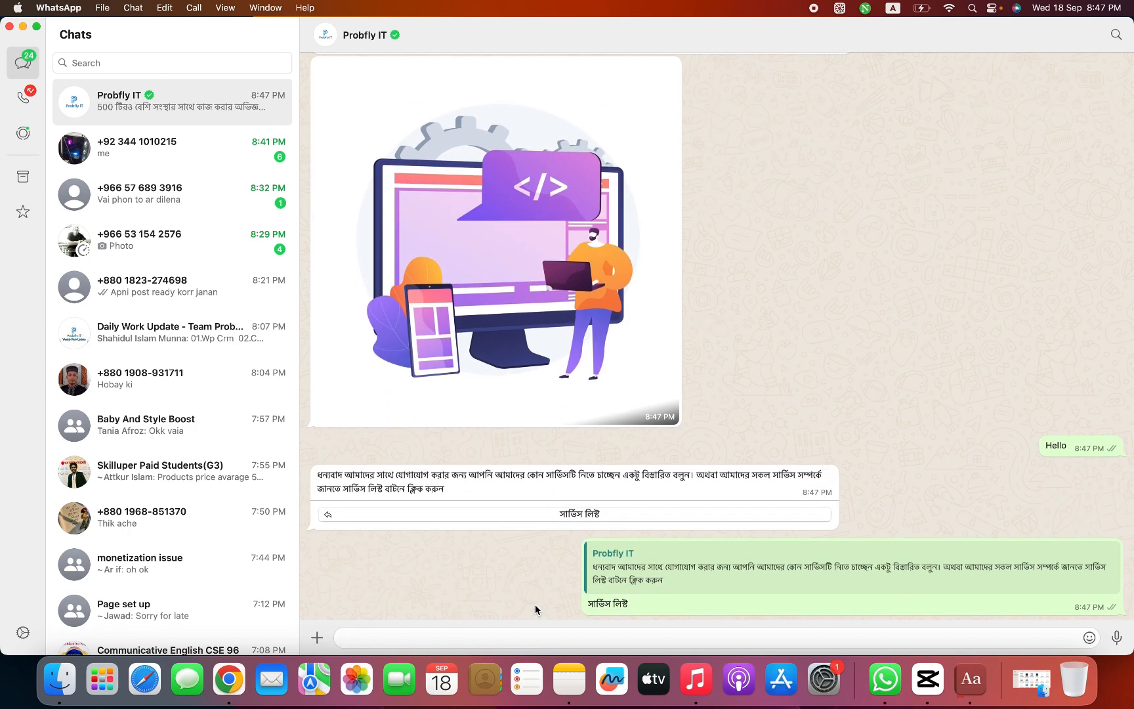
{"action": "left_click", "coordinate": [453, 572]}
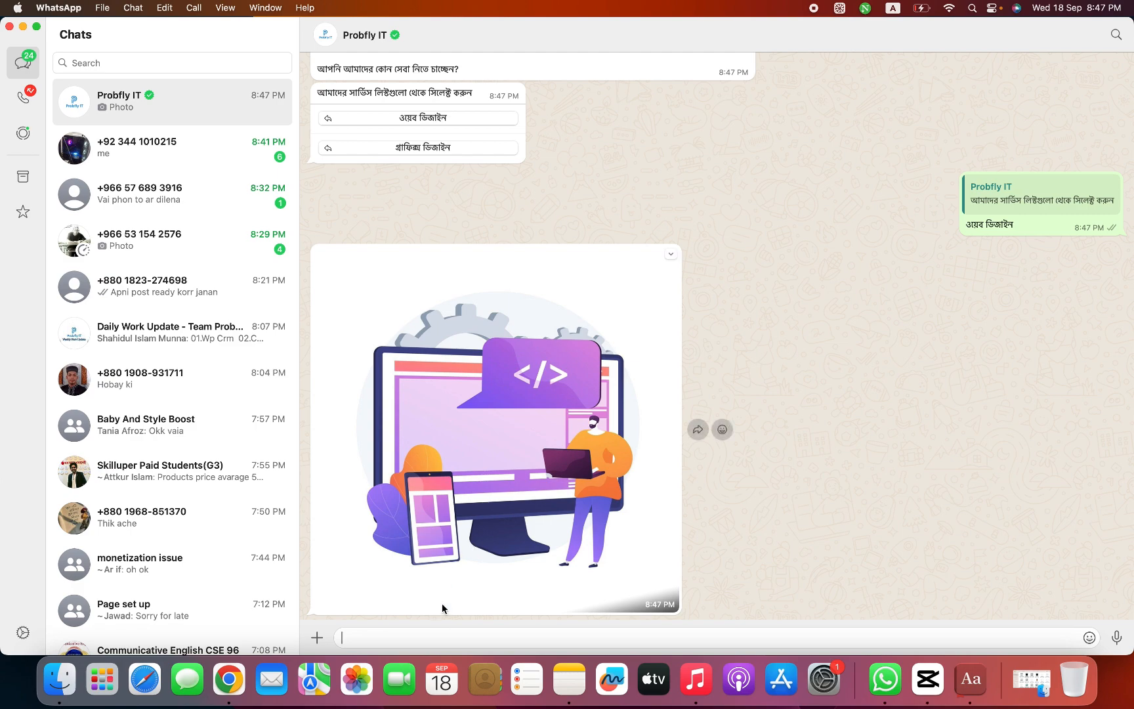
Step: Choose "গ্রাফিক্স ডিজাইন" in the chat and send the Starter package from the Packages List to test its reply
{"action": "scroll", "coordinate": [517, 457], "scroll_direction": "up", "scroll_amount": 3}
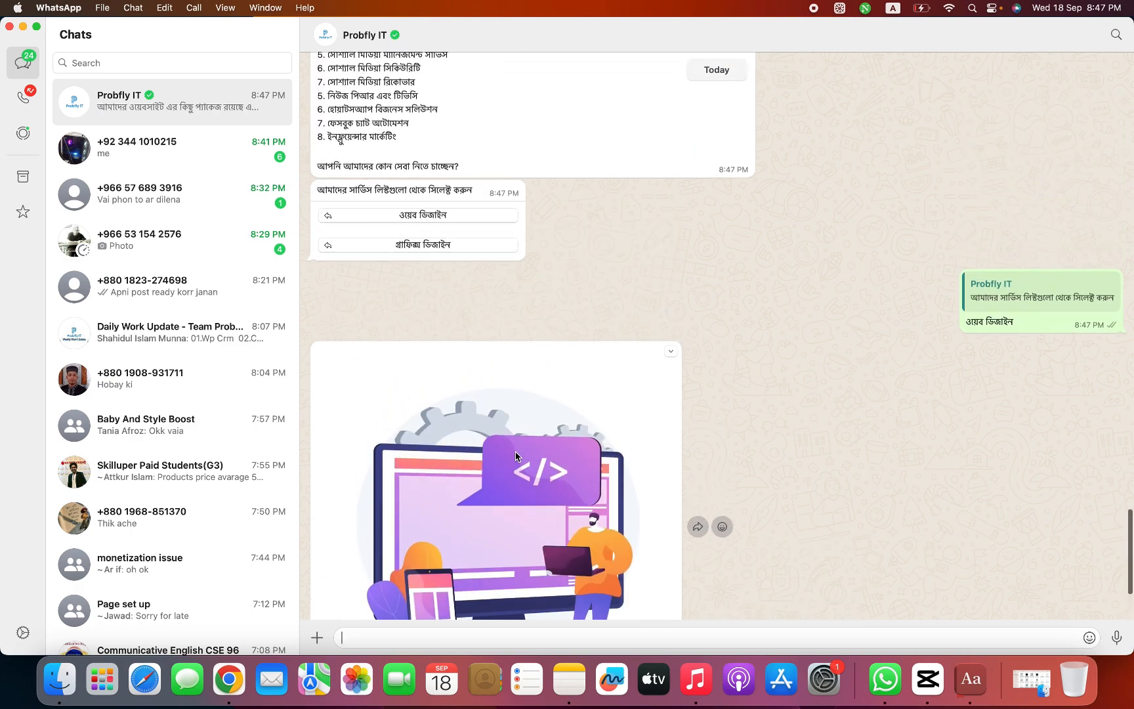
{"action": "left_click", "coordinate": [431, 248]}
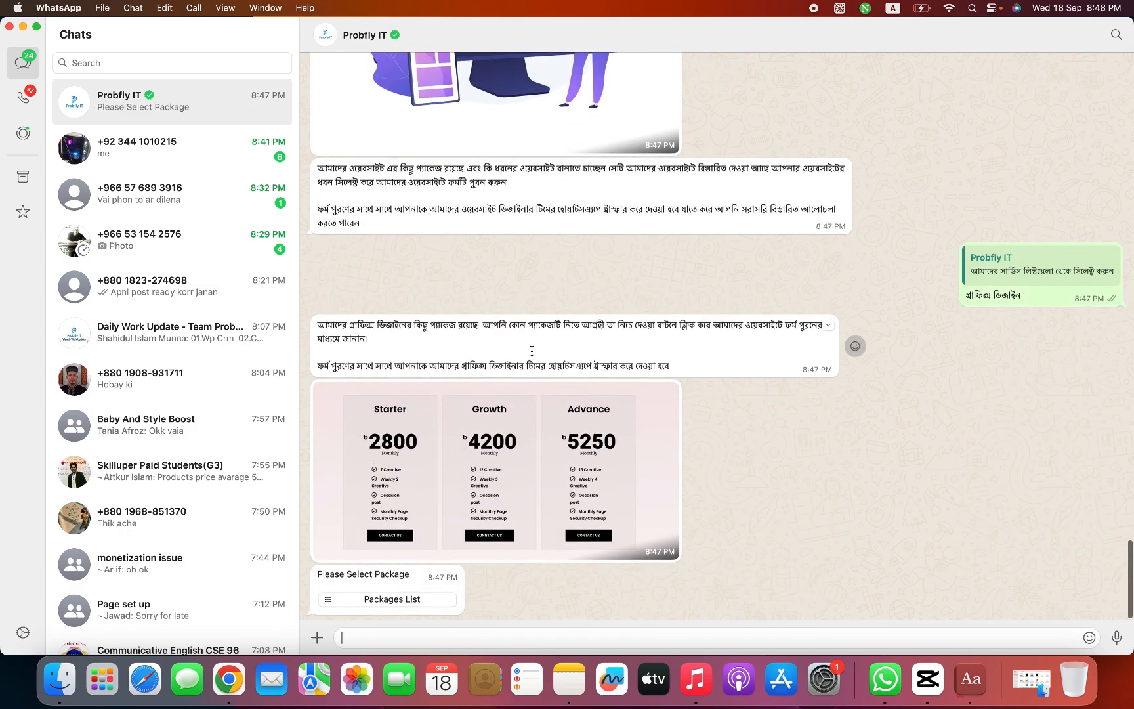
{"action": "left_click", "coordinate": [398, 600]}
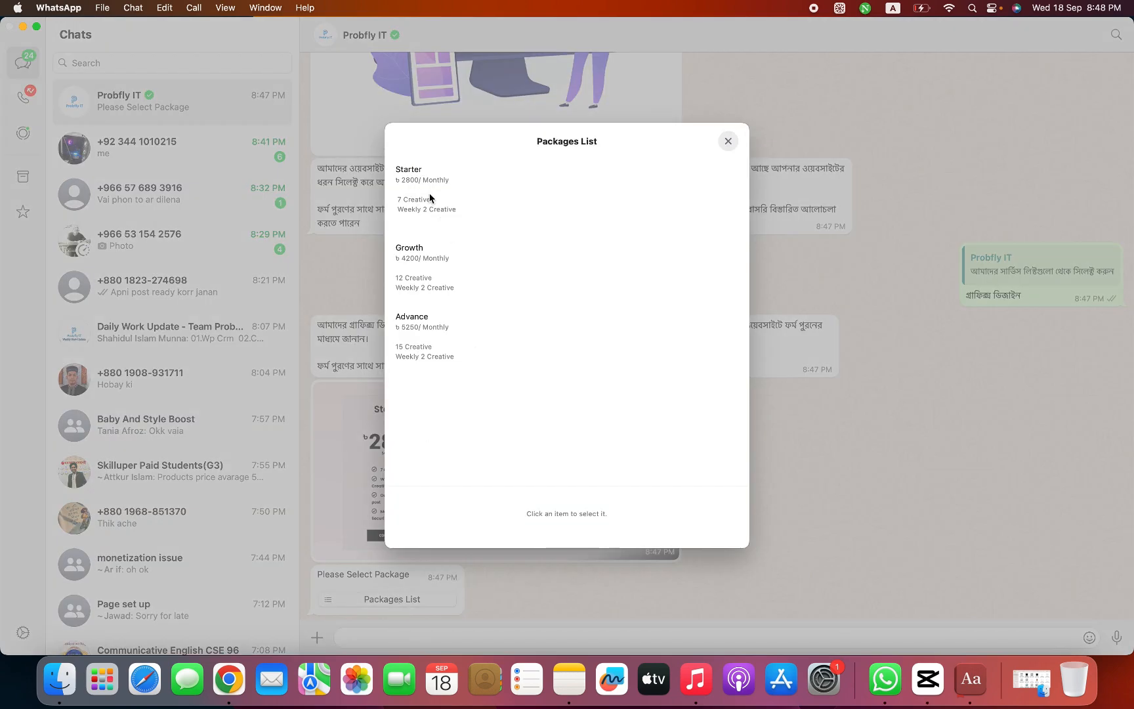
{"action": "left_click", "coordinate": [430, 197]}
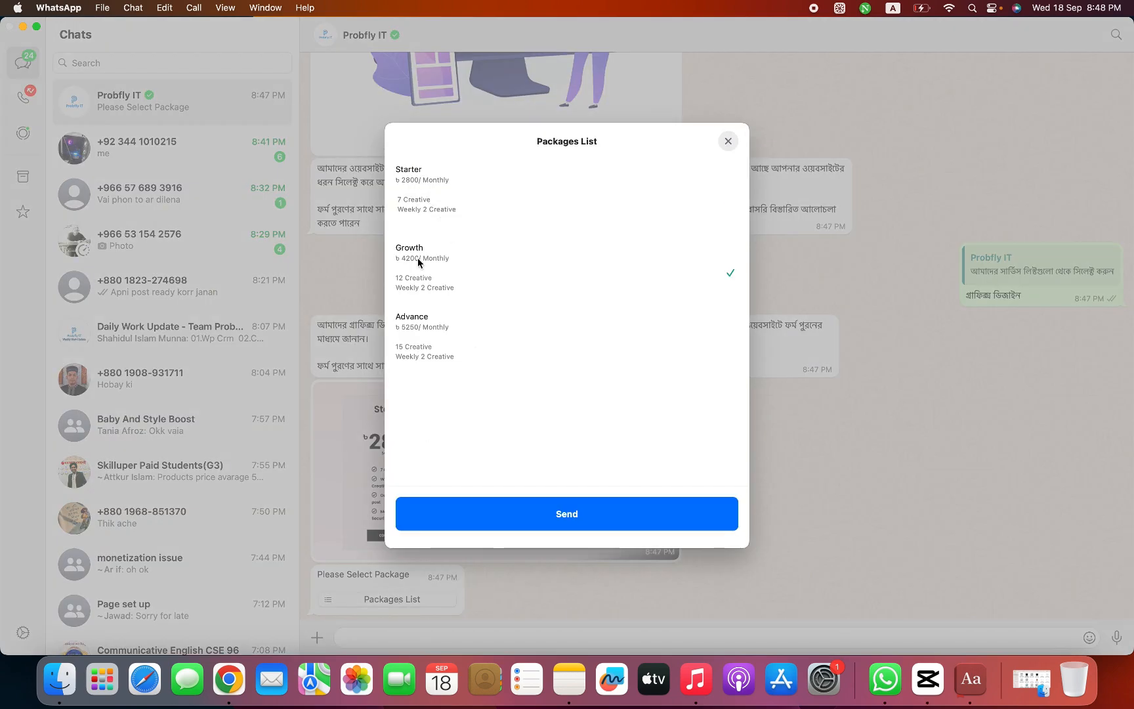
{"action": "left_click", "coordinate": [418, 362]}
{"action": "left_click", "coordinate": [491, 518]}
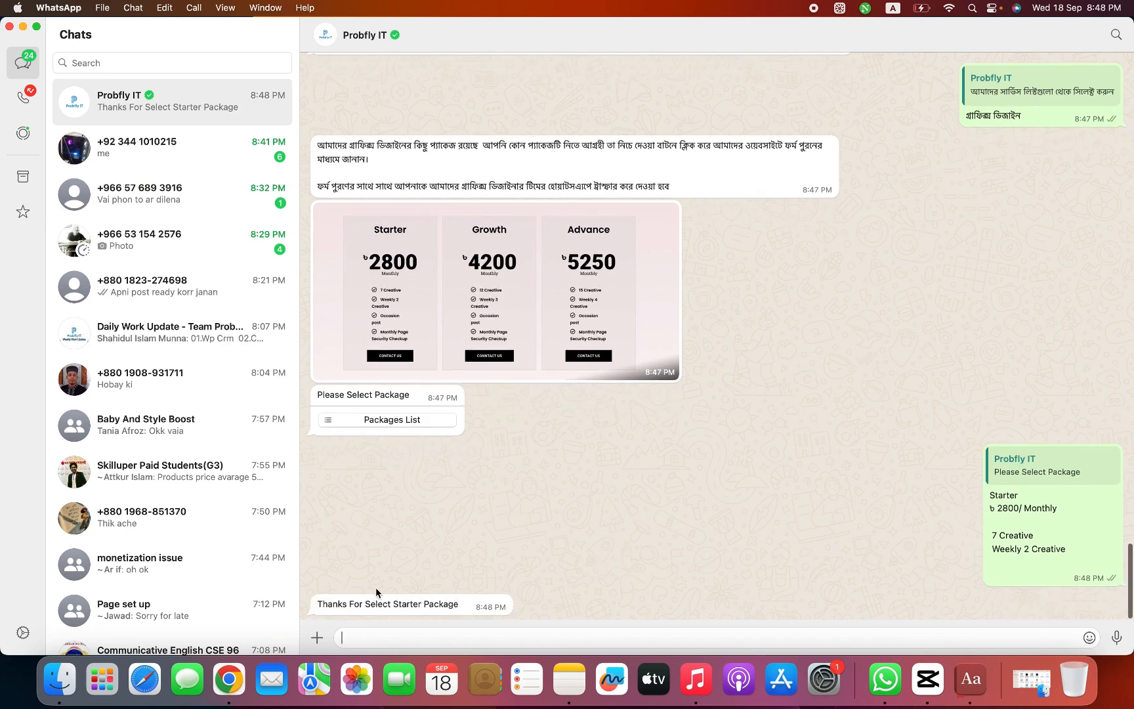
{"action": "double_click", "coordinate": [356, 604]}
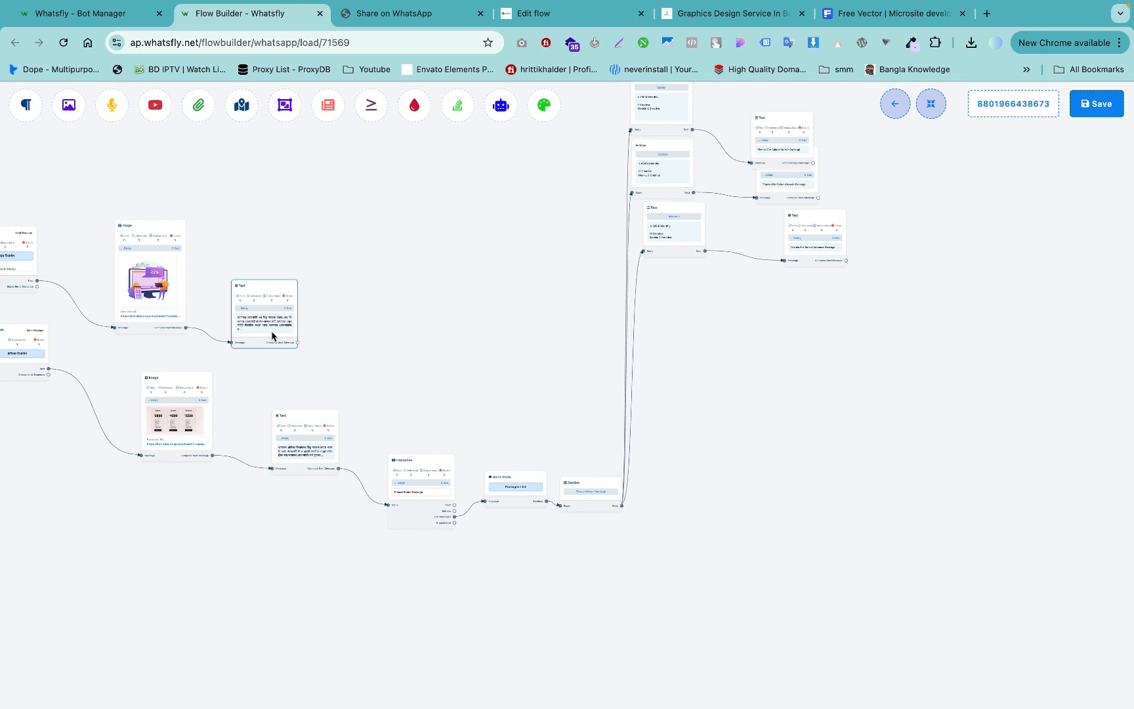
Step: Review the settings of the web design Text node, the package Interactive node and the service selection Interactive node in the flow builder
{"action": "left_click", "coordinate": [363, 370]}
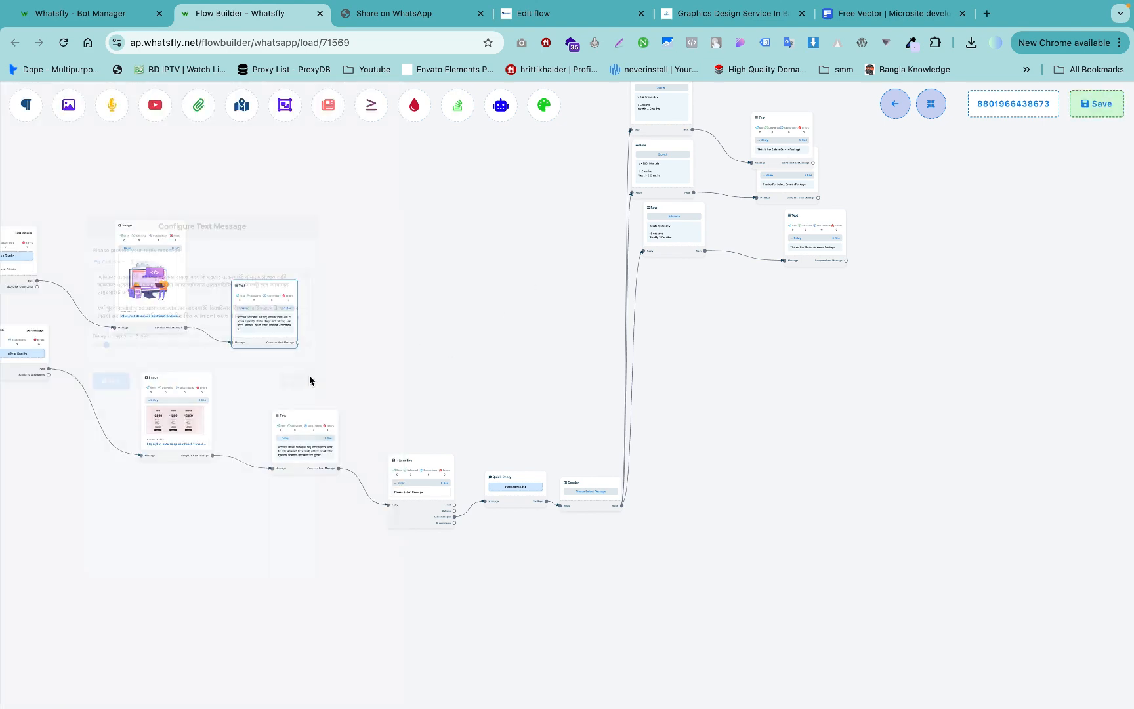
{"action": "double_click", "coordinate": [436, 509]}
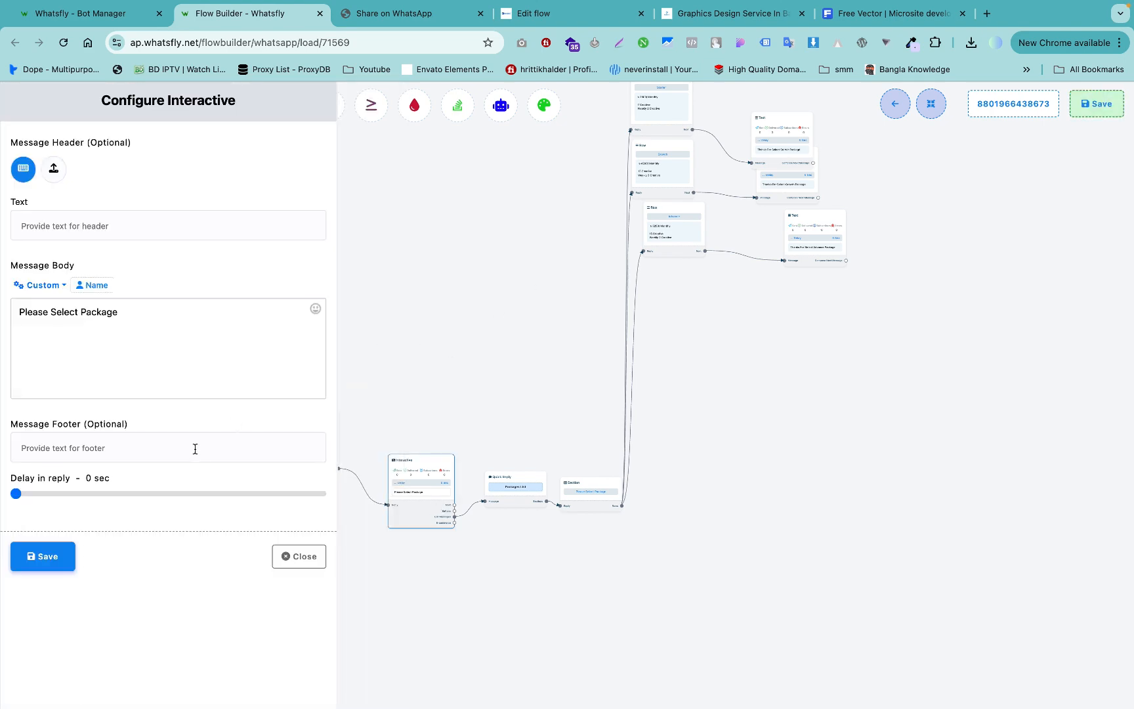
{"action": "left_click", "coordinate": [302, 556]}
{"action": "left_click_drag", "start_coordinate": [287, 400], "coordinate": [579, 431]}
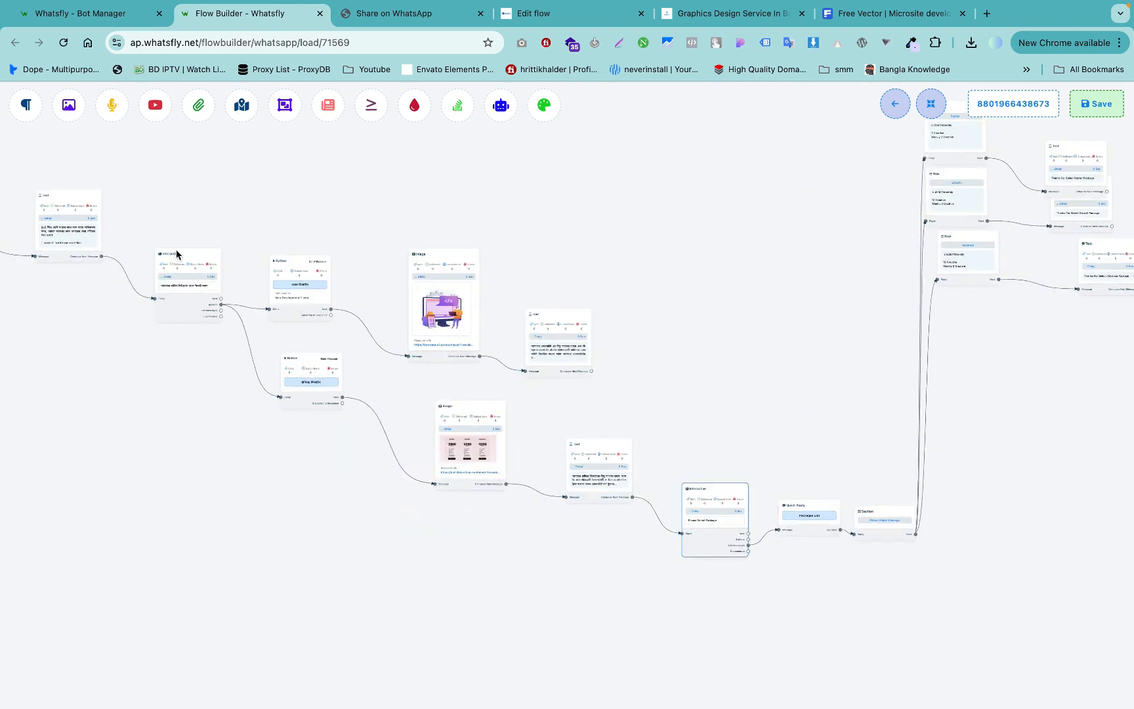
{"action": "double_click", "coordinate": [182, 270]}
{"action": "left_click", "coordinate": [299, 556]}
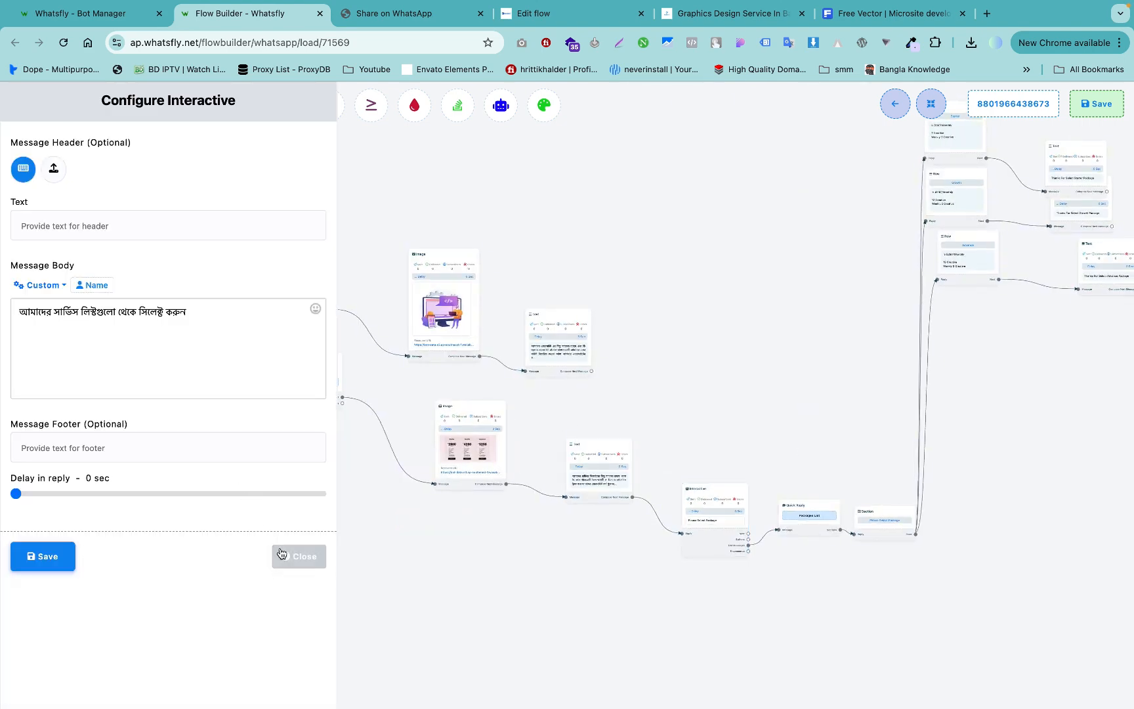
Step: Examine the opening Interactive message with the service list button and recheck the service selection Interactive message
{"action": "left_click_drag", "start_coordinate": [185, 425], "coordinate": [296, 502]}
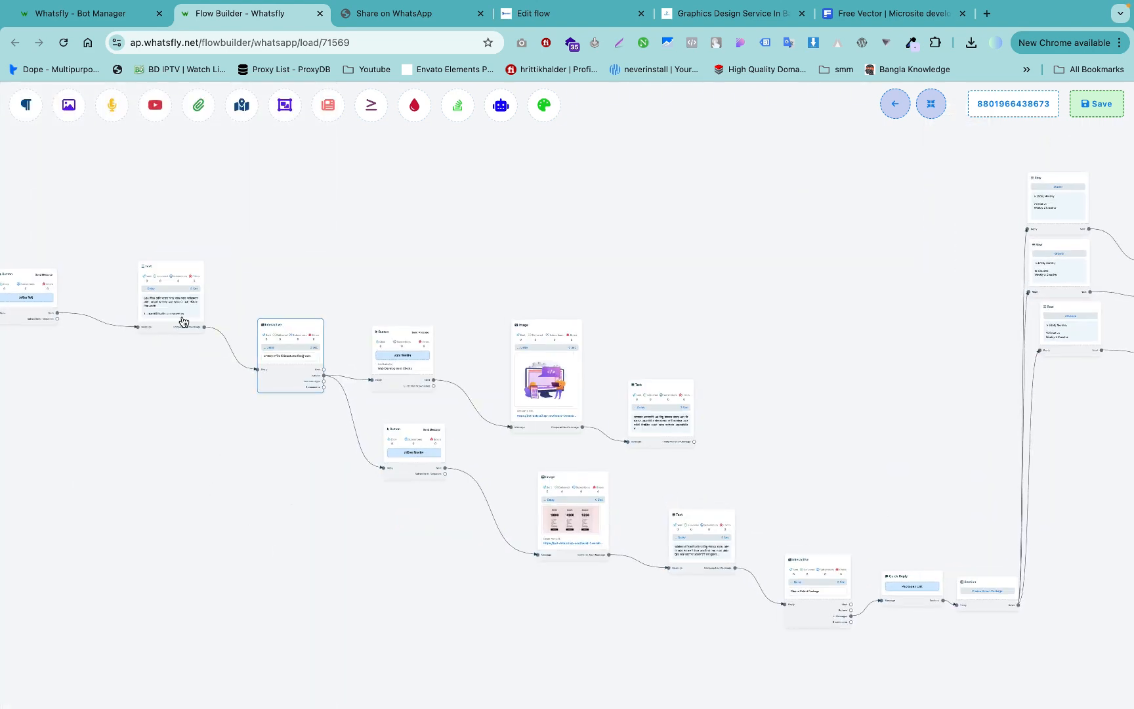
{"action": "left_click_drag", "start_coordinate": [170, 385], "coordinate": [358, 475]}
{"action": "double_click", "coordinate": [103, 392]}
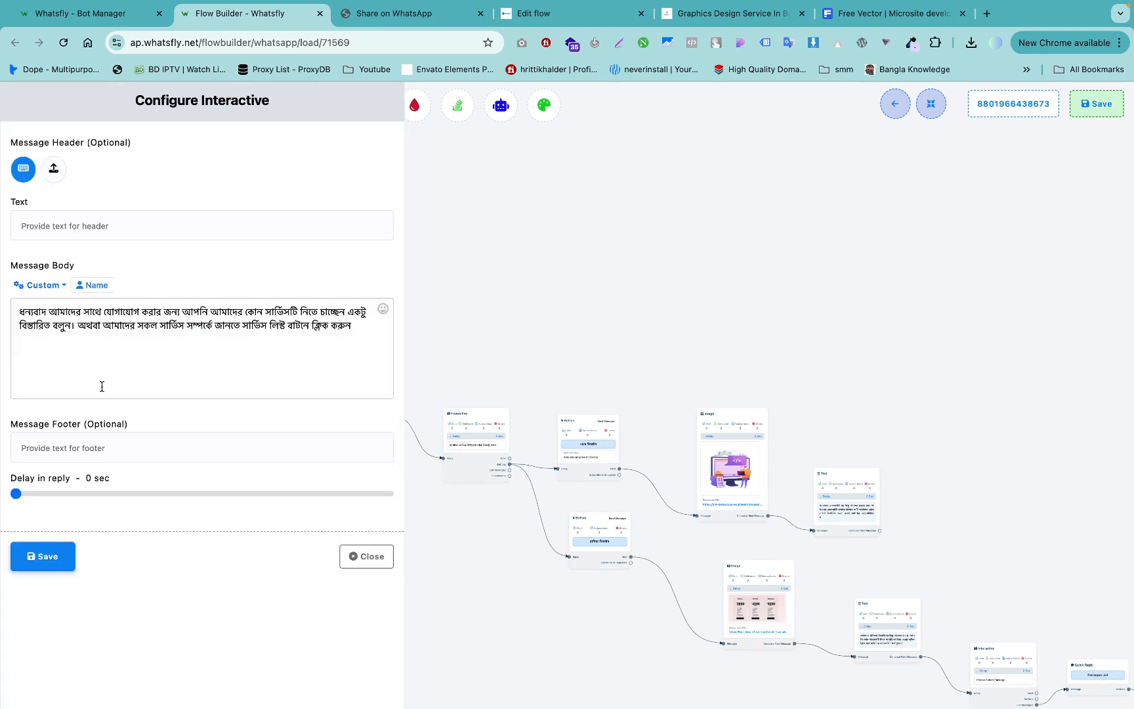
{"action": "left_click", "coordinate": [355, 555]}
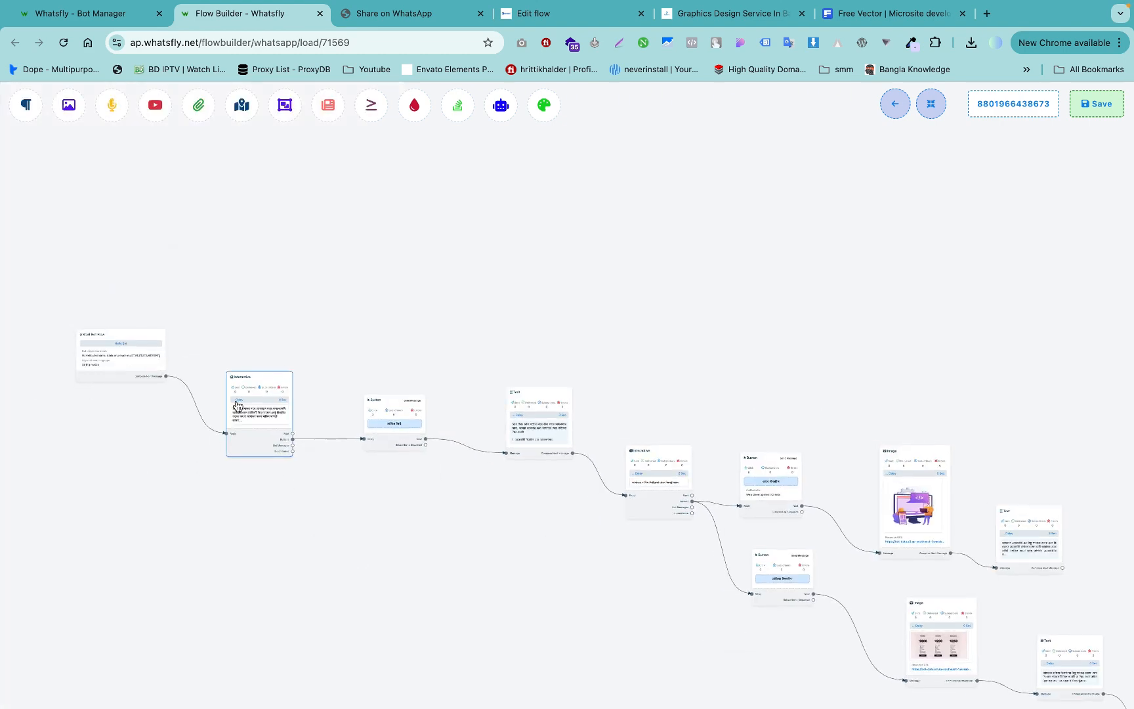
{"action": "double_click", "coordinate": [236, 399]}
{"action": "left_click", "coordinate": [366, 556]}
{"action": "double_click", "coordinate": [649, 486]}
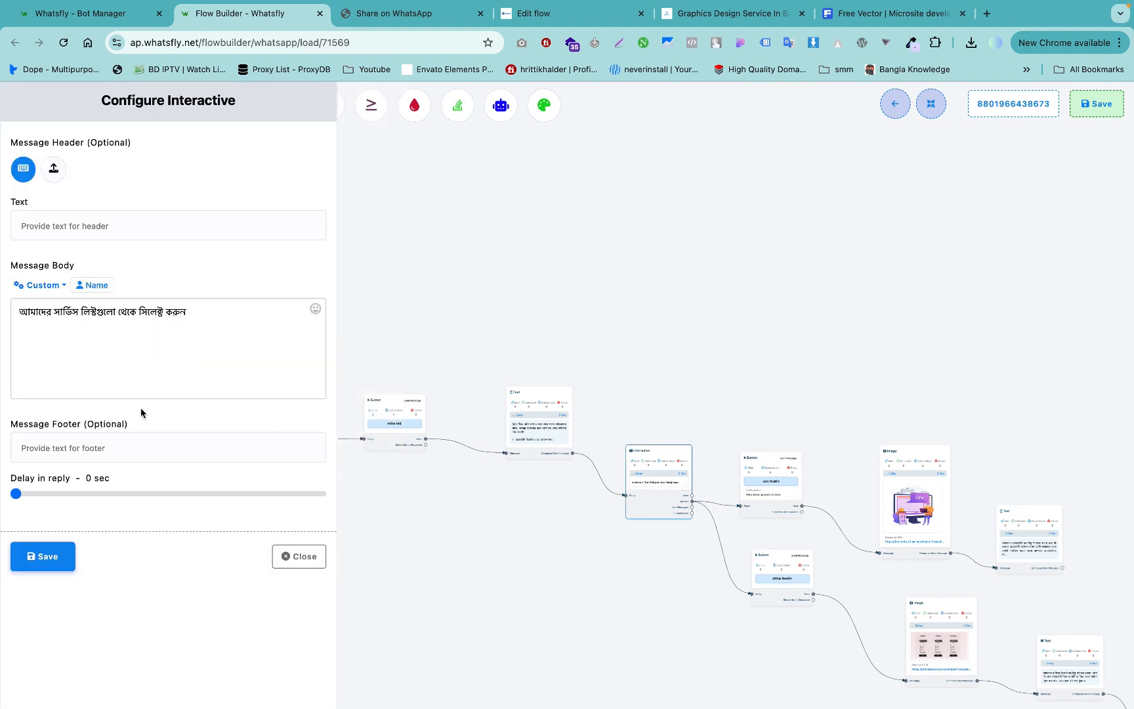
{"action": "left_click", "coordinate": [283, 557]}
Step: Pull a connection from the Growth thank-you Text node's Compose Next Message output onto empty canvas to list the available node types
{"action": "left_click_drag", "start_coordinate": [858, 245], "coordinate": [456, 299]}
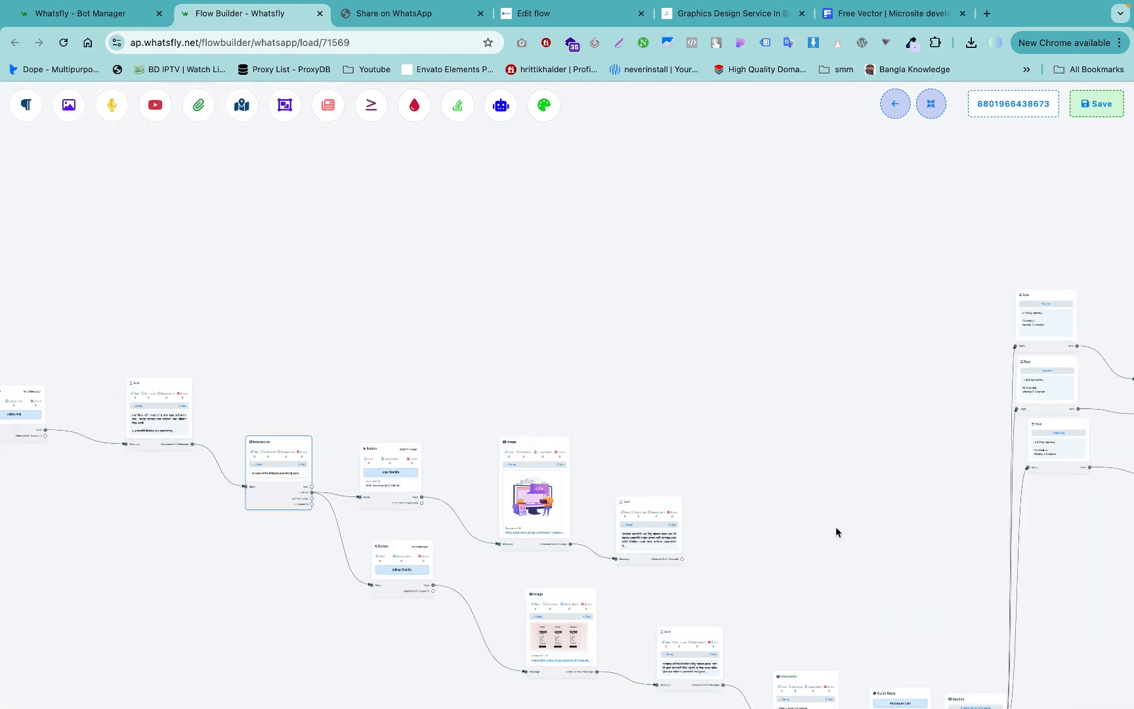
{"action": "left_click_drag", "start_coordinate": [836, 528], "coordinate": [460, 509]}
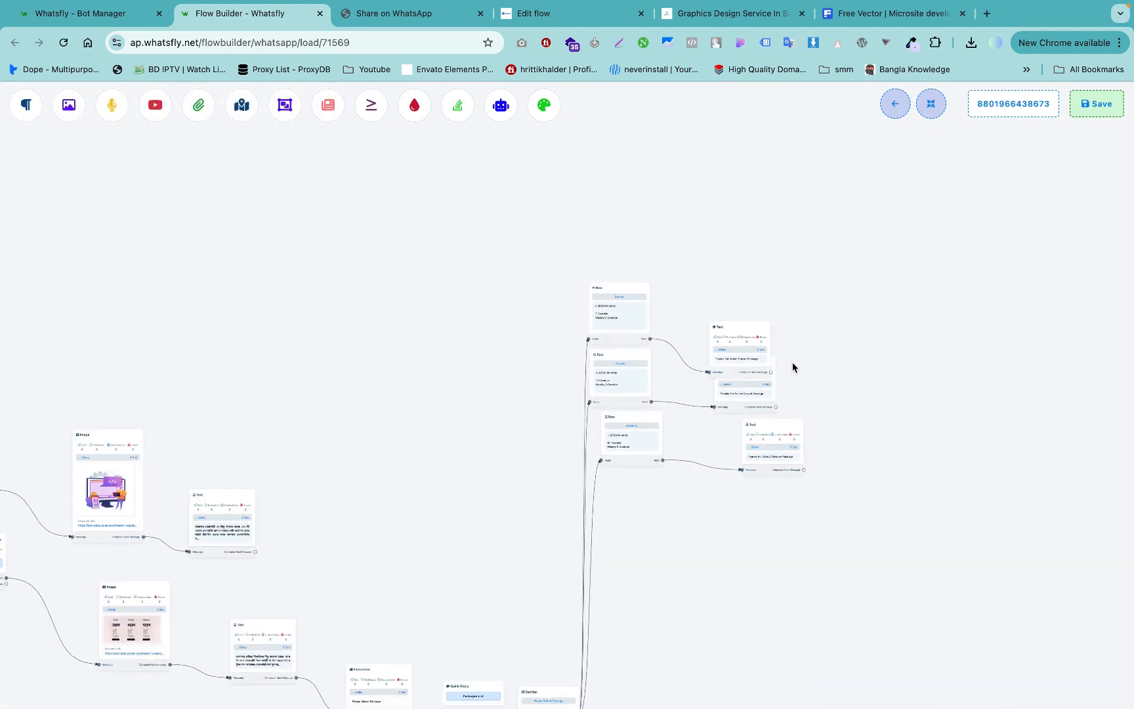
{"action": "left_click_drag", "start_coordinate": [776, 407], "coordinate": [893, 294]}
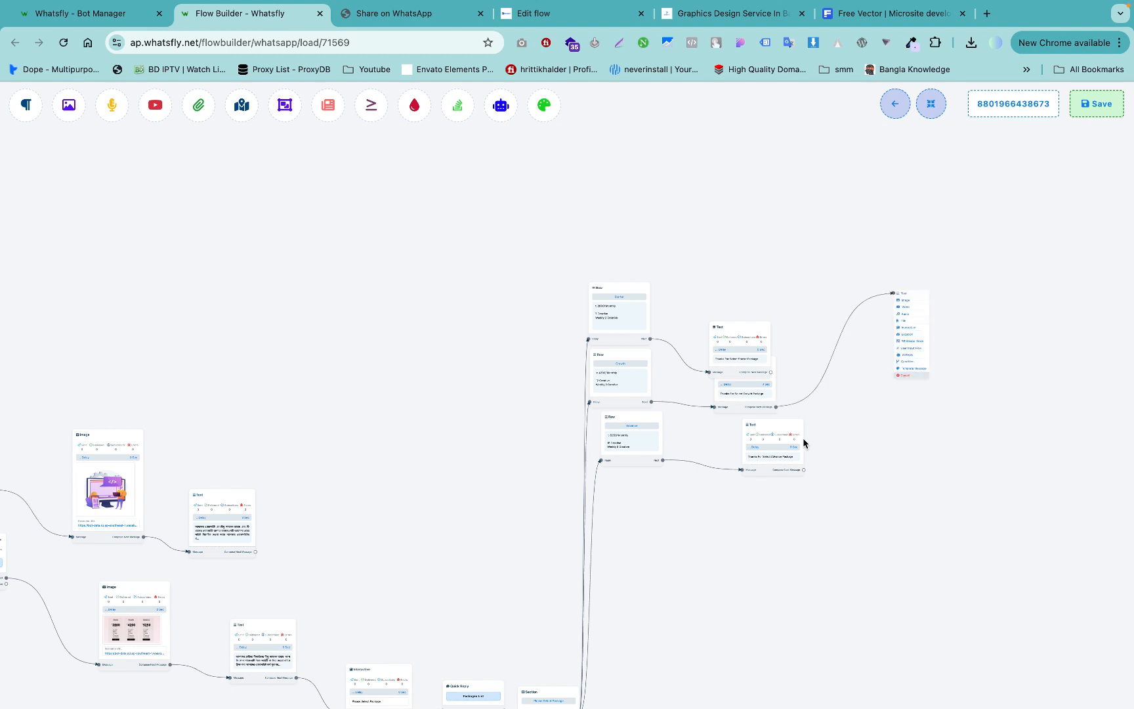
{"action": "scroll", "coordinate": [950, 335], "scroll_direction": "up", "scroll_amount": 5}
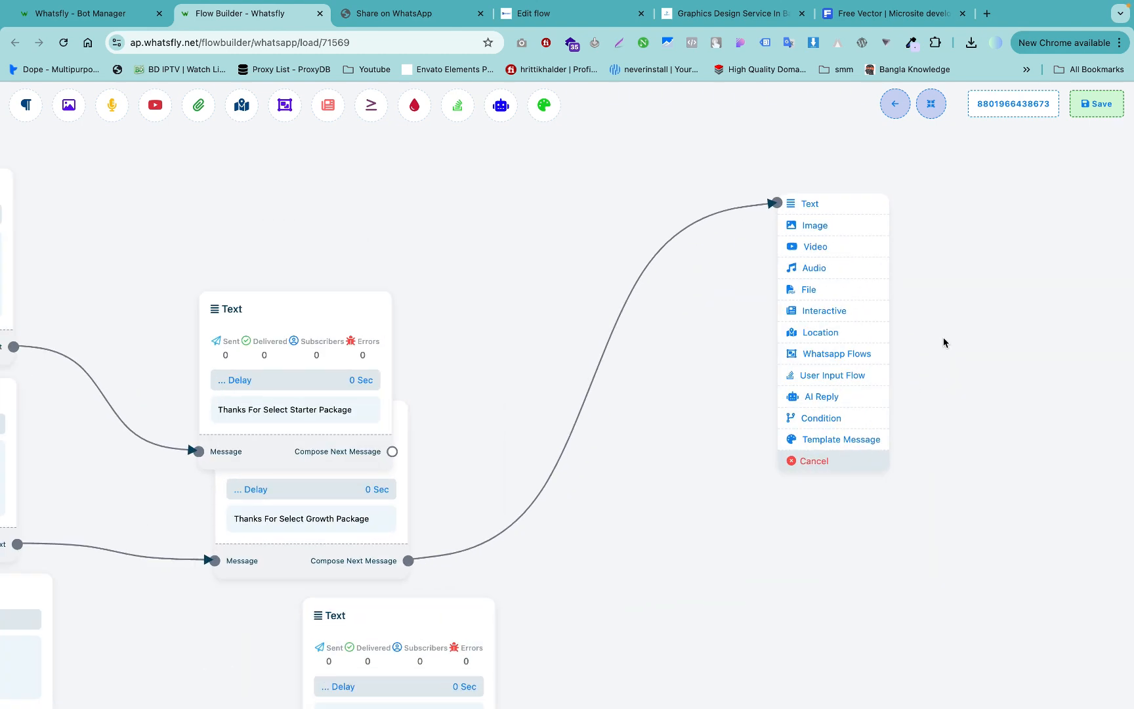